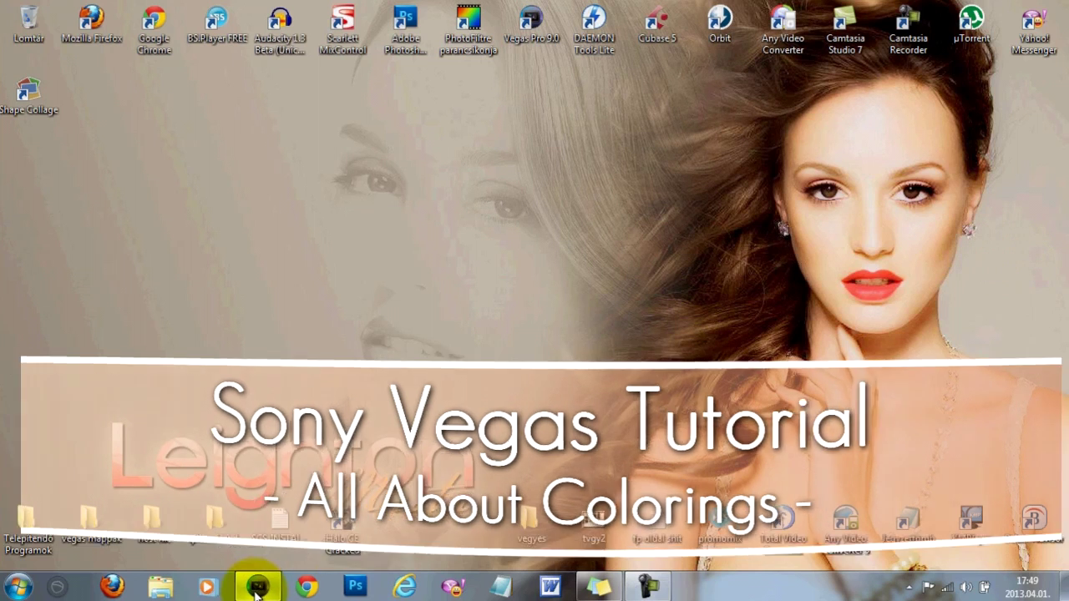
# Step: Restore the Vegas Pro 9.0 window with the KRISTEEEEN4.veg project from the taskbar
pyautogui.click(259, 584)
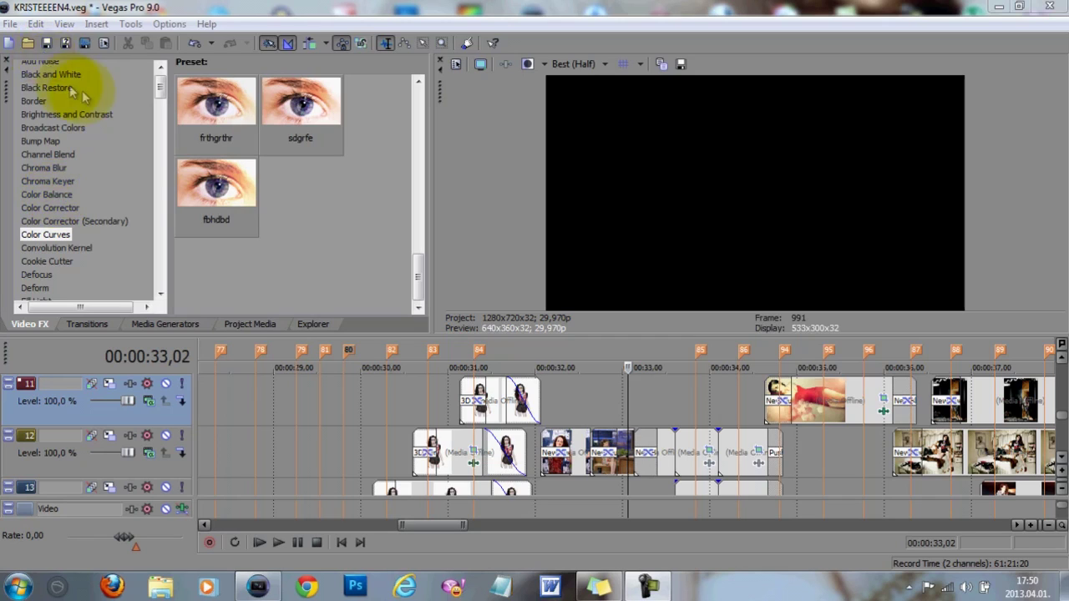
# Step: Preview presets for Color Corrector, Color Corrector (Secondary), Color Curves and Color Balance
pyautogui.moveTo(157, 94); pyautogui.dragTo(158, 86)
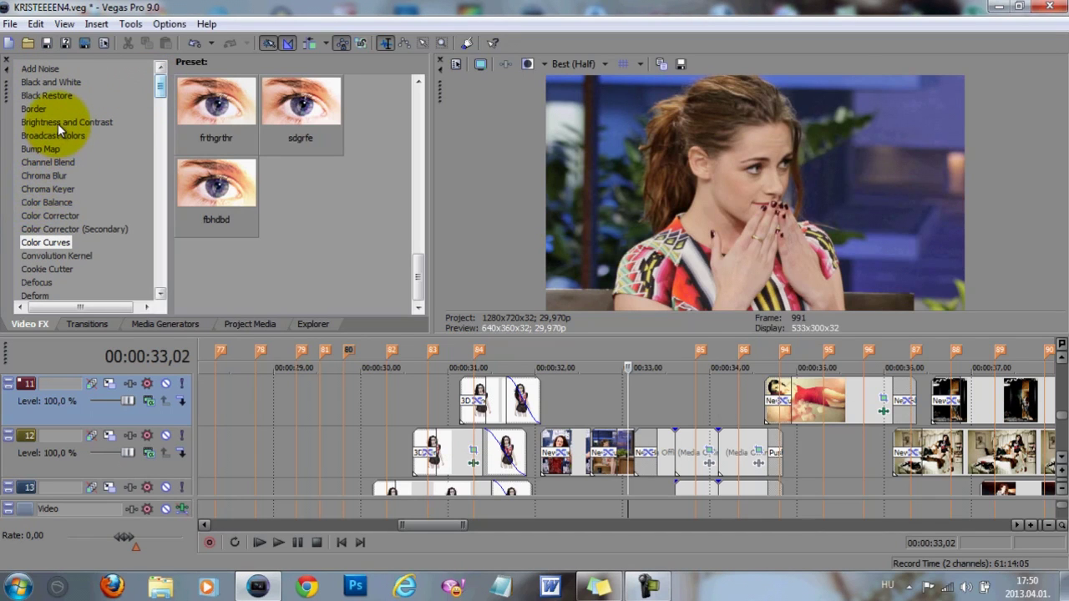
pyautogui.click(54, 215)
pyautogui.click(50, 228)
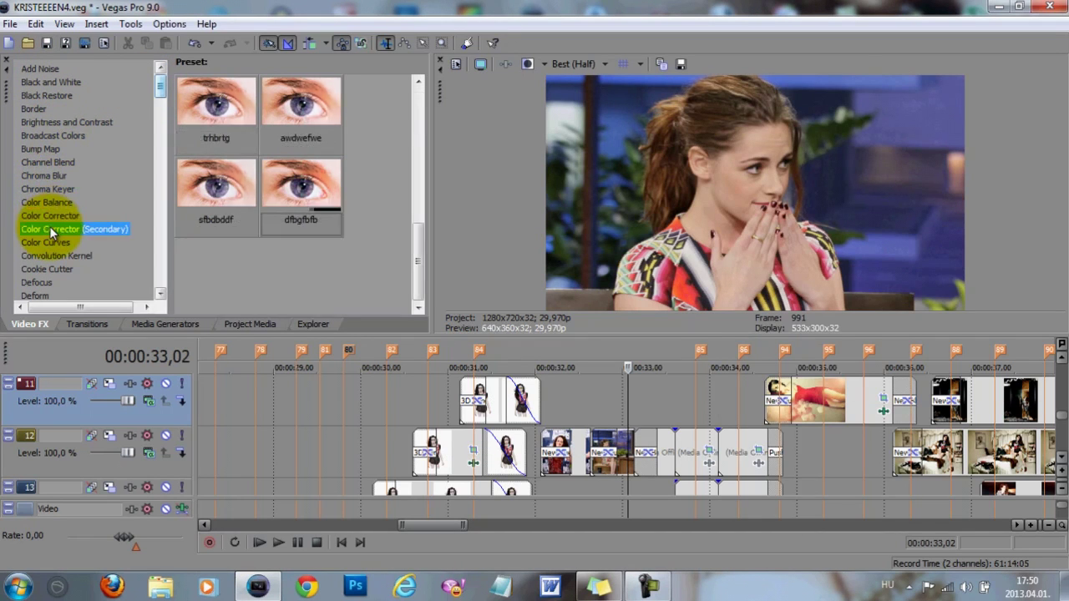
pyautogui.click(53, 243)
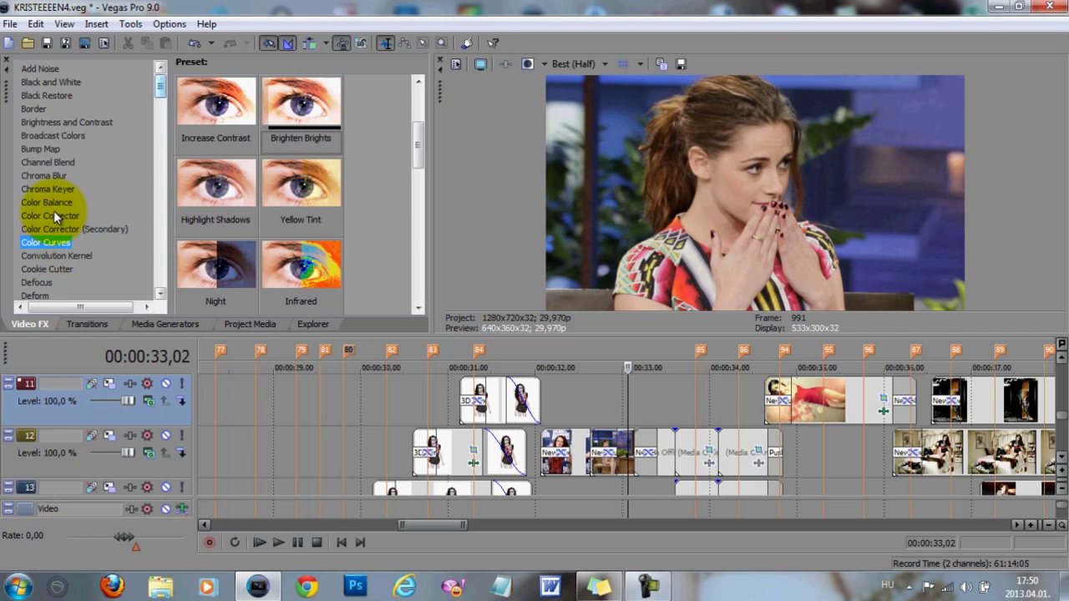
pyautogui.click(53, 204)
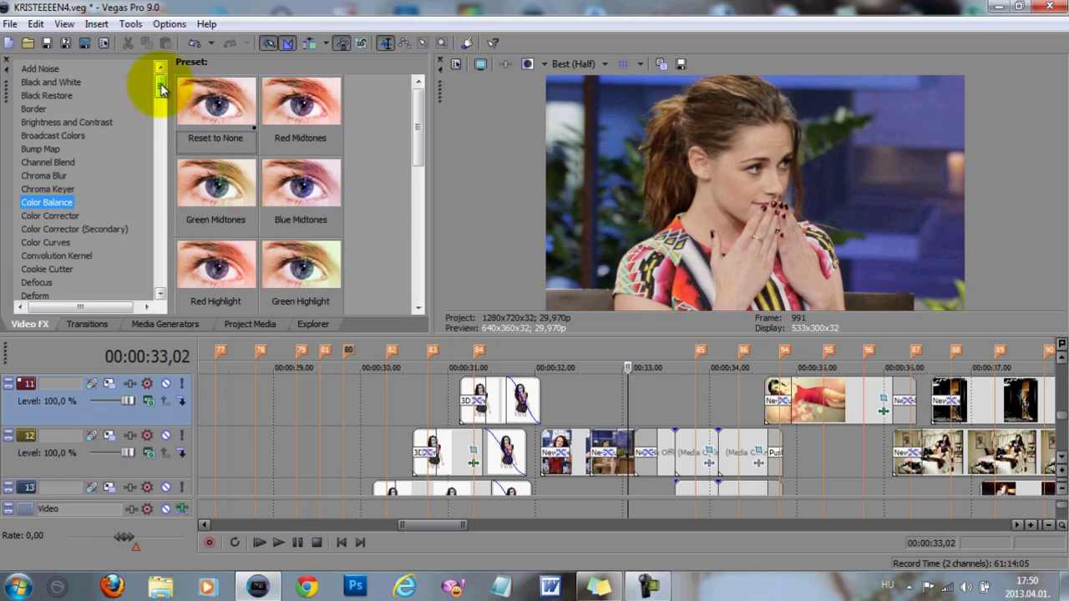
pyautogui.moveTo(160, 89); pyautogui.dragTo(161, 96)
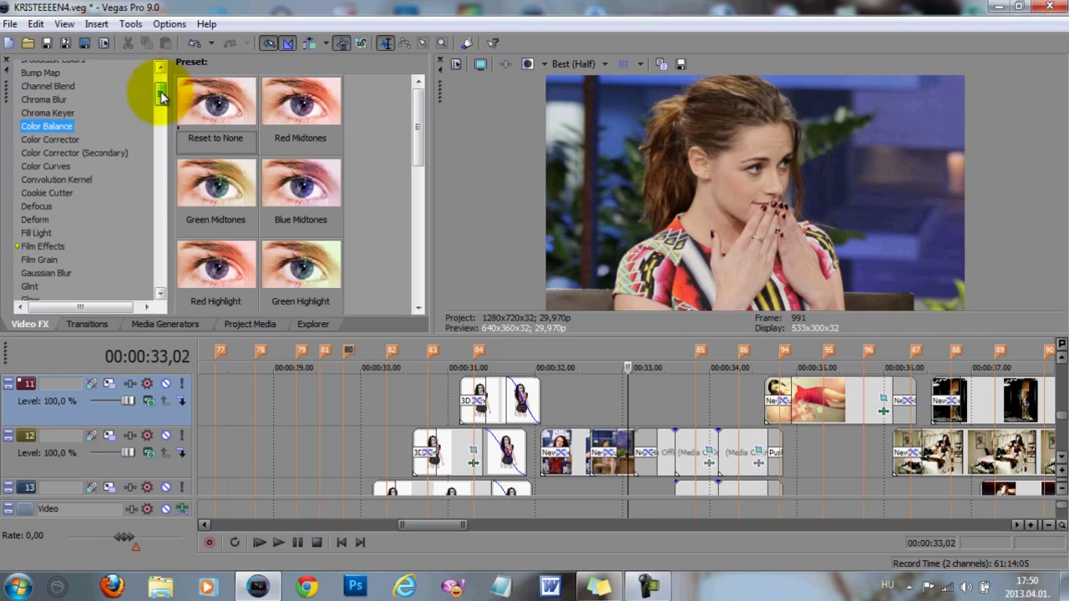
# Step: Preview presets for Gaussian Blur, Gradient Map, NewBlue VE Soft Focus and Soft Contrast
pyautogui.click(50, 274)
pyautogui.scroll(-2, 66, 263)
pyautogui.click(44, 264)
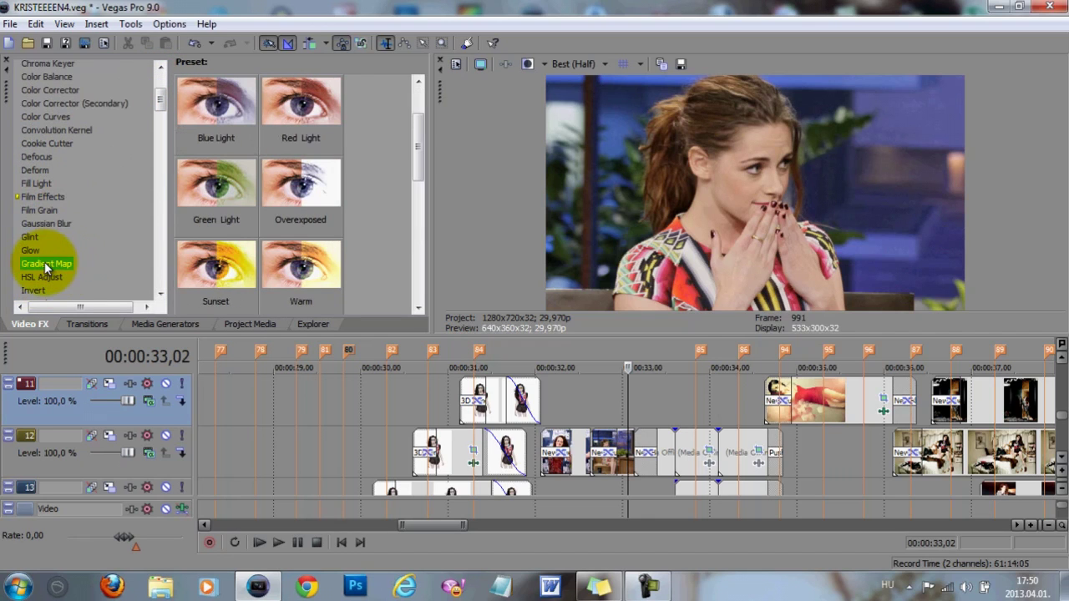
pyautogui.scroll(-15, 65, 235)
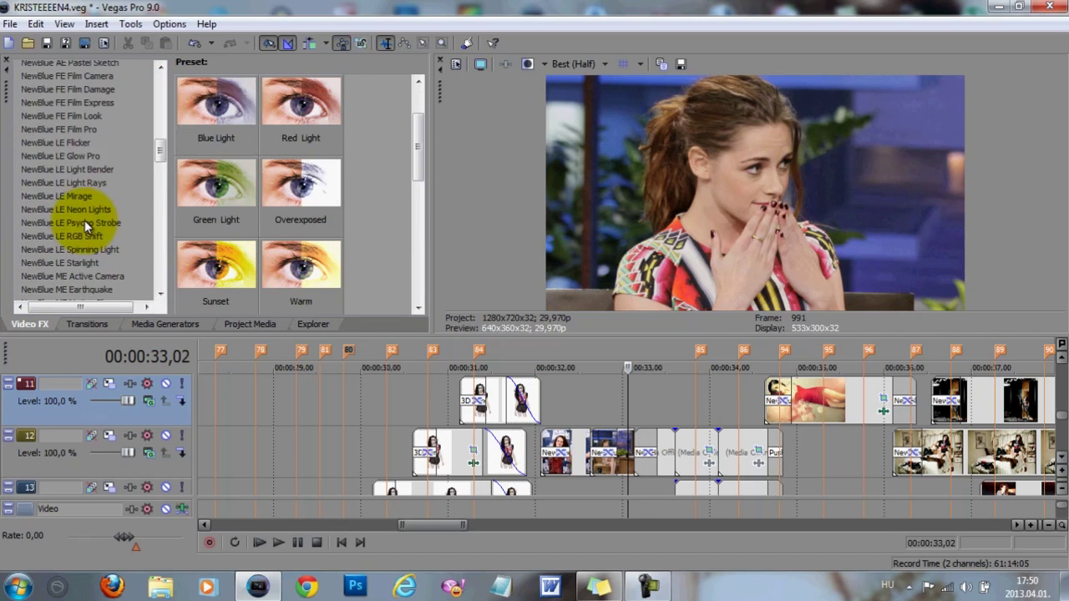
pyautogui.scroll(-10, 92, 217)
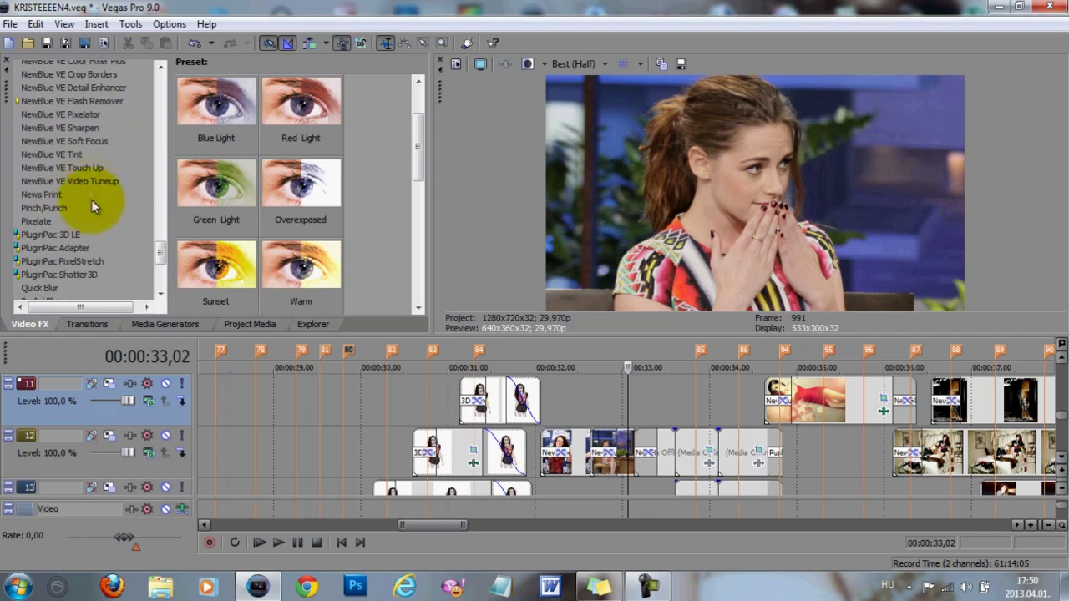
pyautogui.click(43, 190)
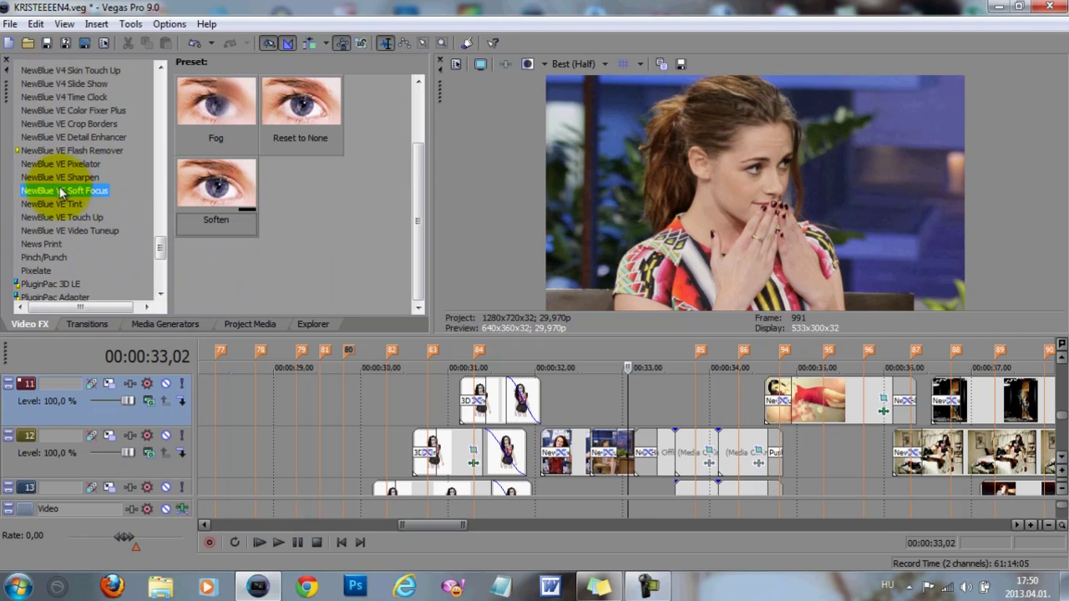
pyautogui.scroll(-3, 92, 194)
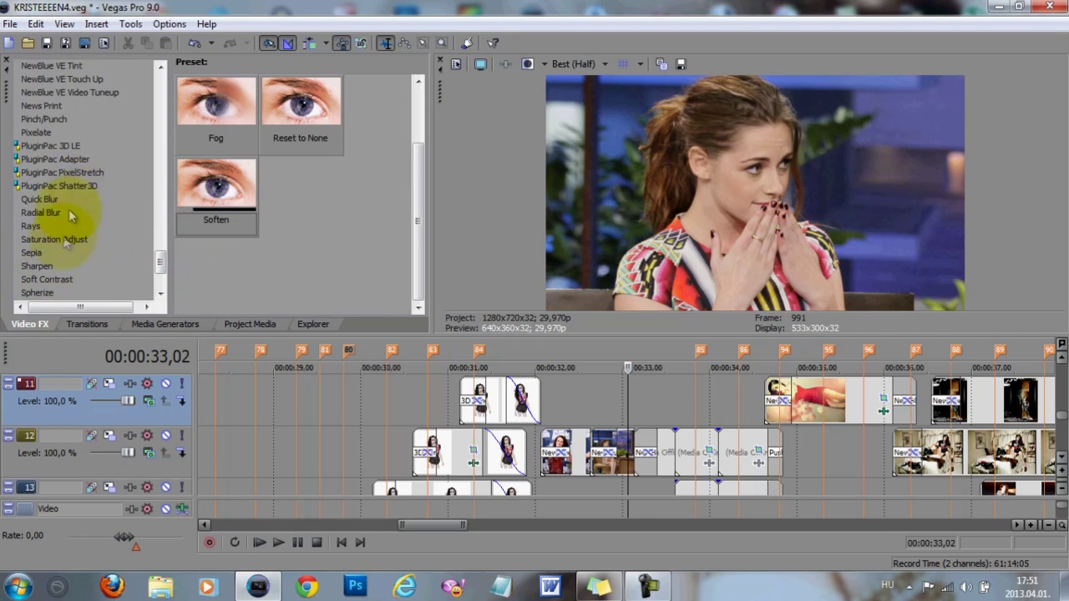
pyautogui.click(43, 279)
pyautogui.moveTo(161, 274); pyautogui.dragTo(162, 84)
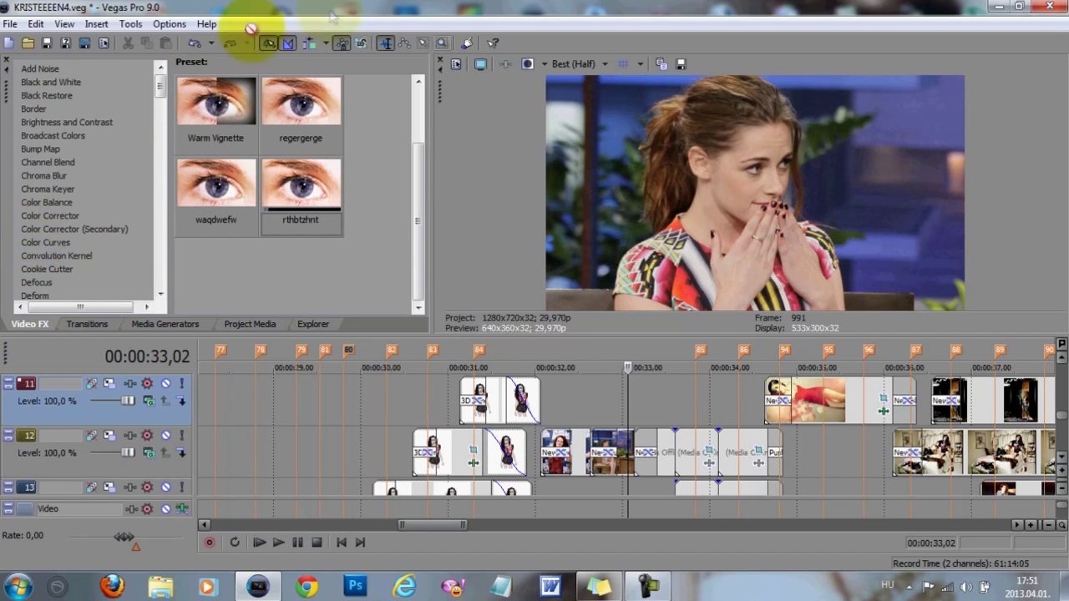
# Step: Choose the Reset to None Color Corrector preset and review the Video Output FX chain
pyautogui.click(52, 215)
pyautogui.click(216, 99)
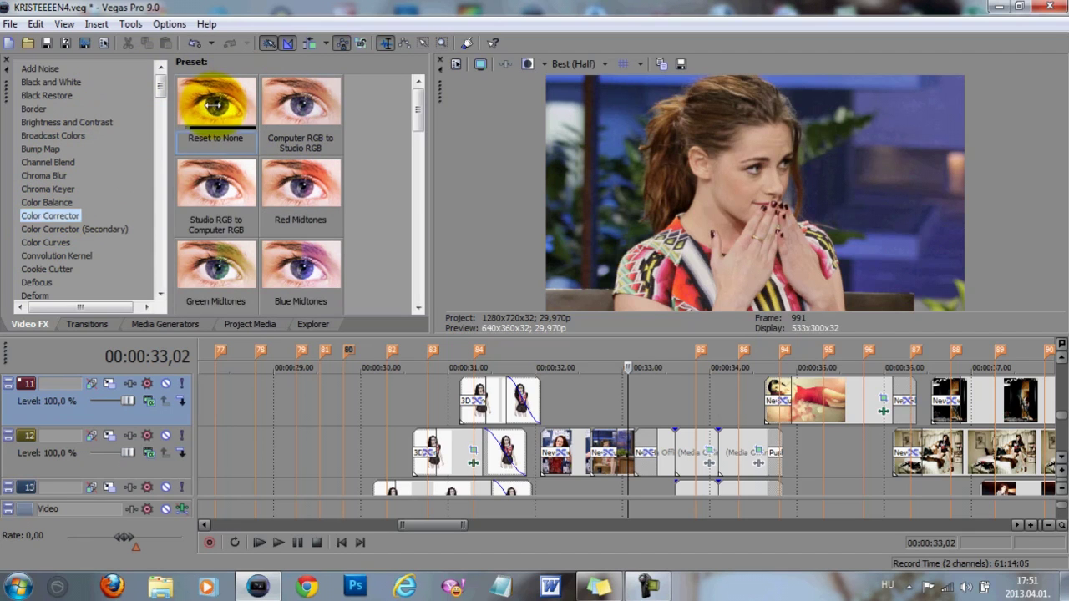
pyautogui.click(506, 67)
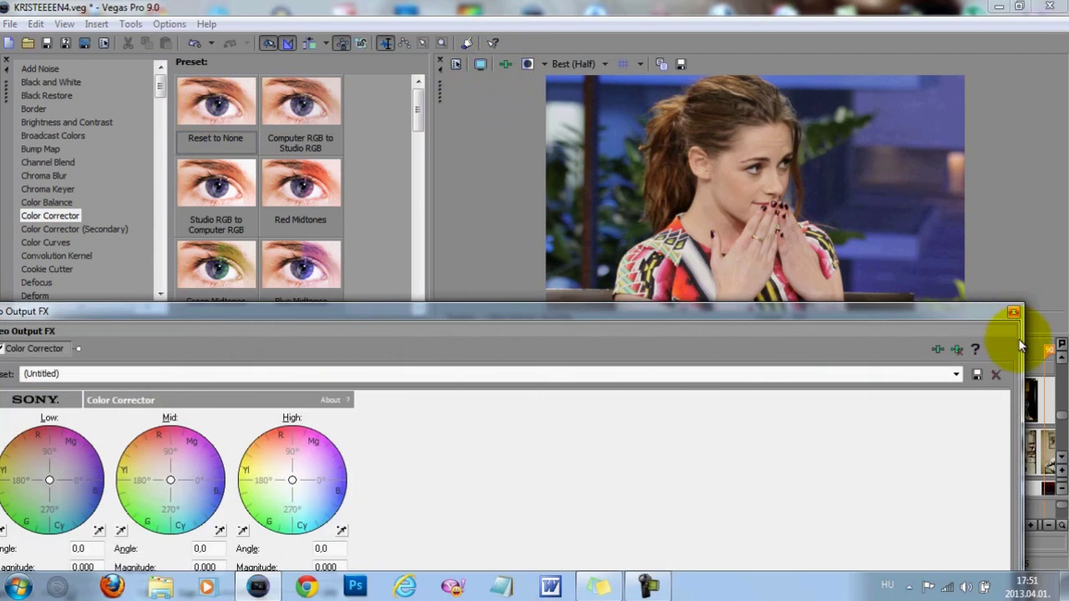
pyautogui.moveTo(1037, 338); pyautogui.dragTo(456, 350)
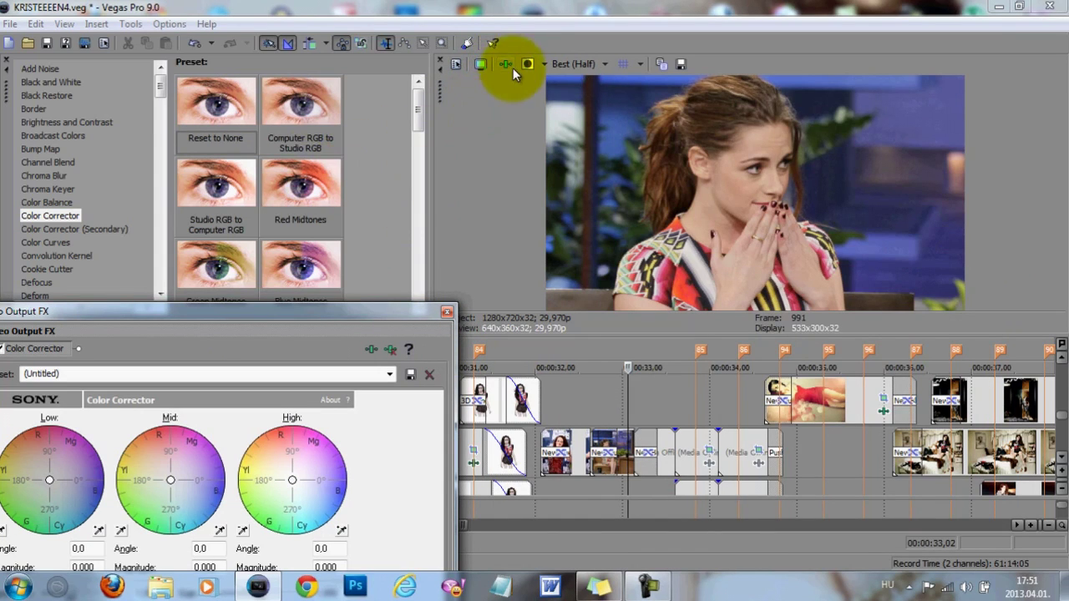
pyautogui.click(446, 312)
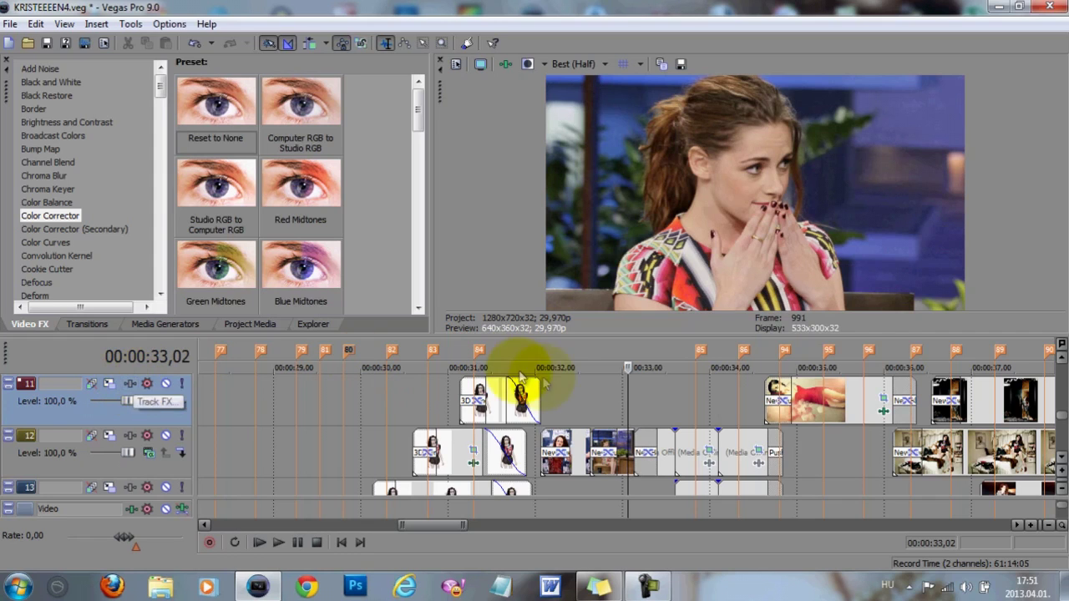
# Step: Zoom the timeline in around the playhead
pyautogui.click(627, 429)
pyautogui.scroll(2, 626, 422)
pyautogui.scroll(3, 627, 422)
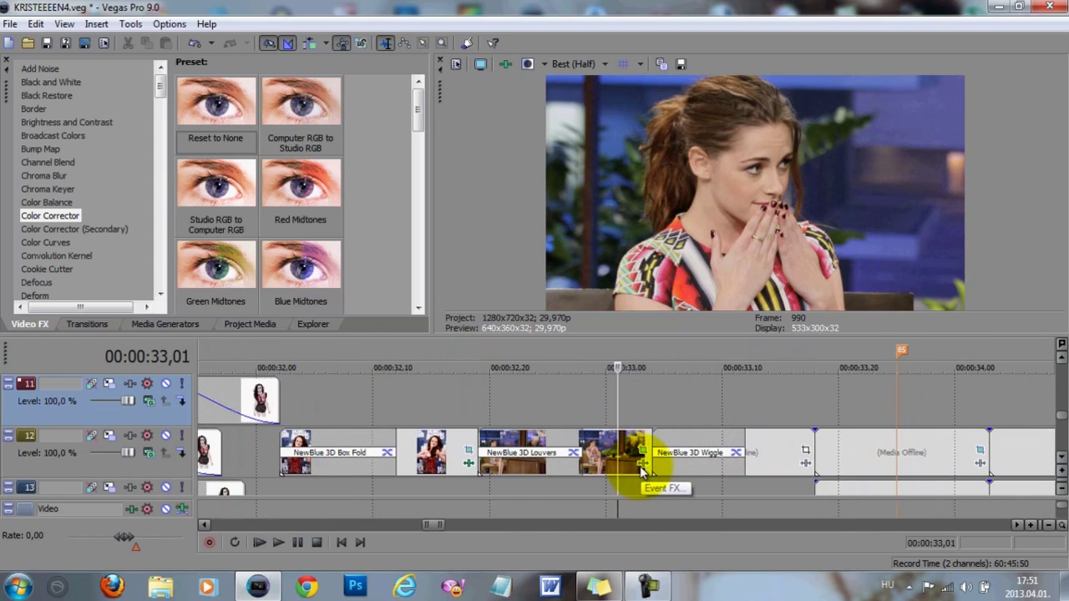
pyautogui.scroll(-4, 545, 374)
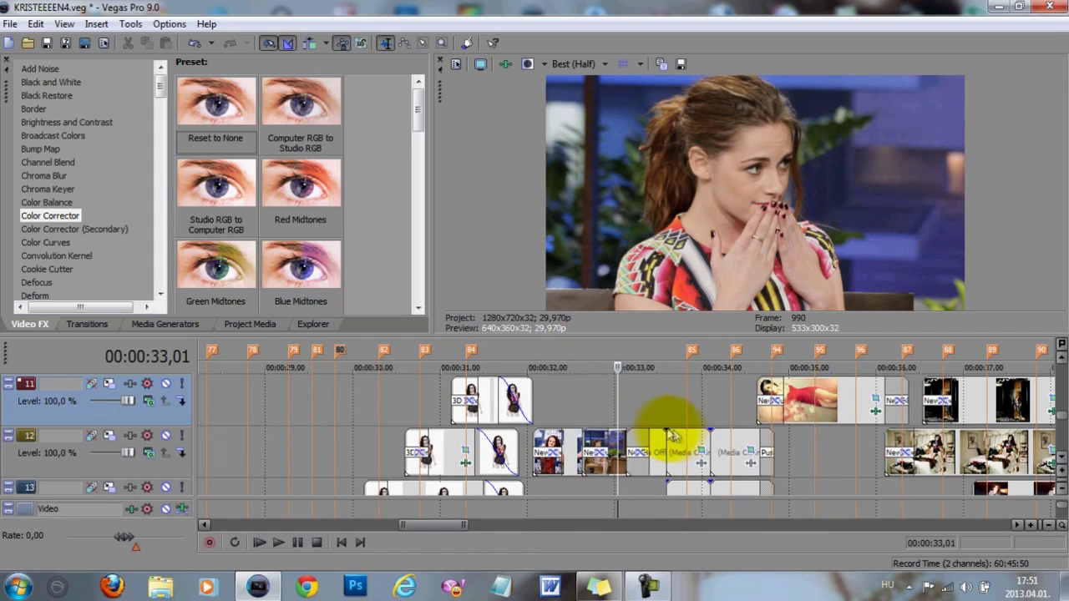
pyautogui.click(504, 65)
# Step: Set the output Color Corrector to Offset -28,3, Gain 1,137, Gamma 1,129, Saturation 1,250, then close it
pyautogui.moveTo(306, 309); pyautogui.dragTo(346, 149)
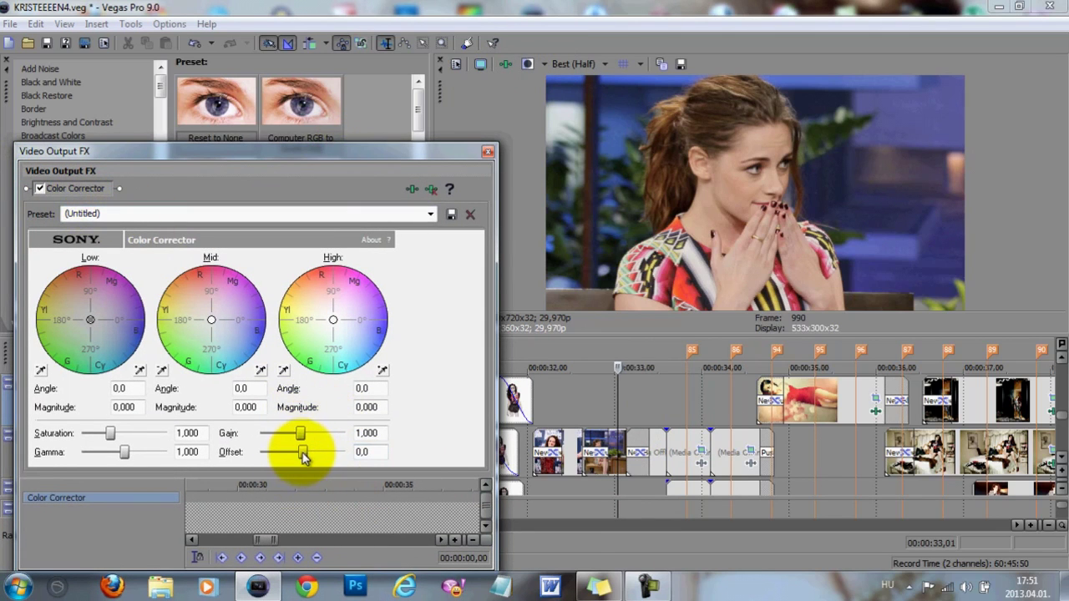
pyautogui.moveTo(304, 453); pyautogui.dragTo(299, 449)
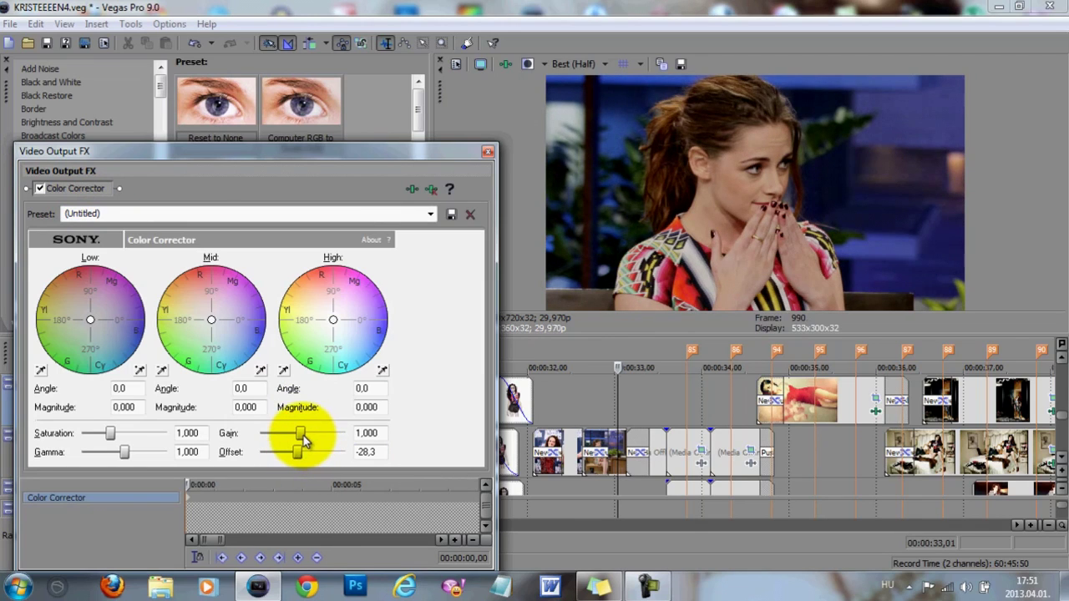
pyautogui.moveTo(303, 440); pyautogui.dragTo(307, 438)
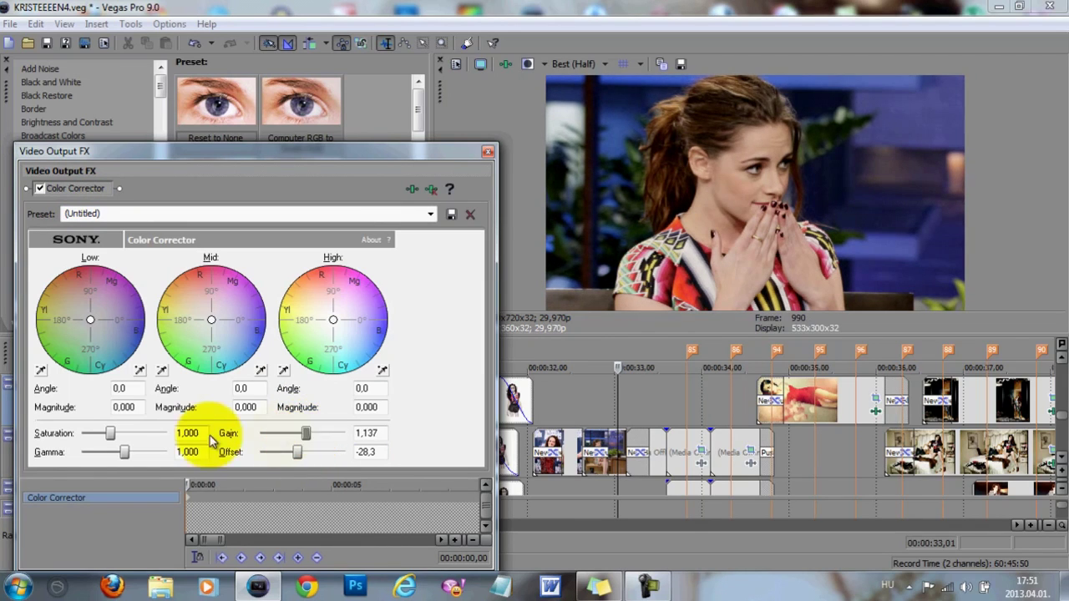
pyautogui.moveTo(128, 453); pyautogui.dragTo(130, 452)
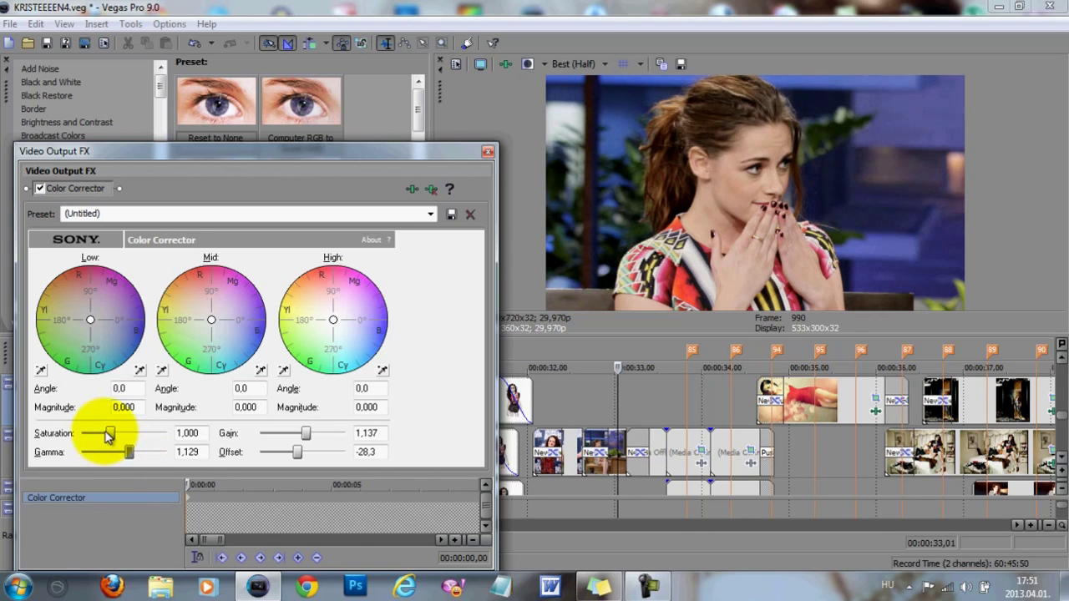
pyautogui.moveTo(125, 435); pyautogui.dragTo(120, 432)
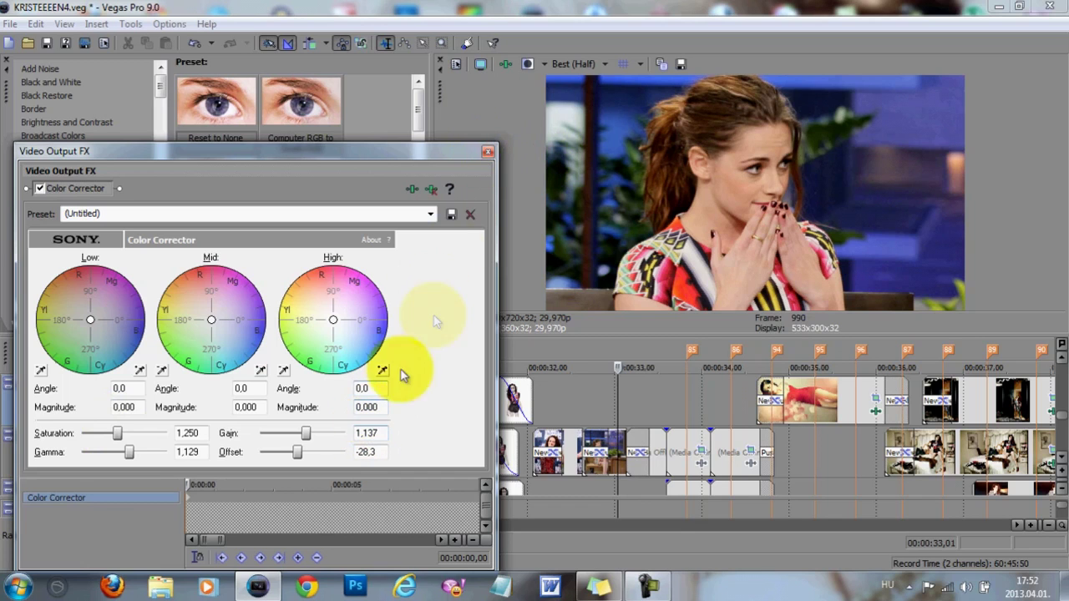
pyautogui.click(487, 152)
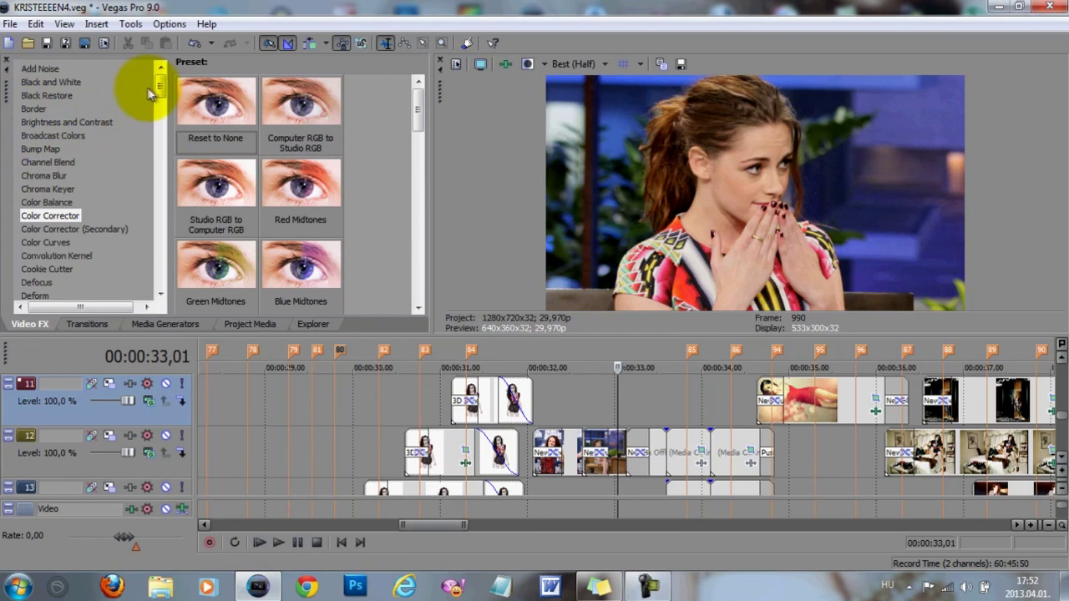
# Step: Select Soft Contrast and re-enable it in the Video Output FX chain, then close the window
pyautogui.moveTo(160, 89); pyautogui.dragTo(160, 267)
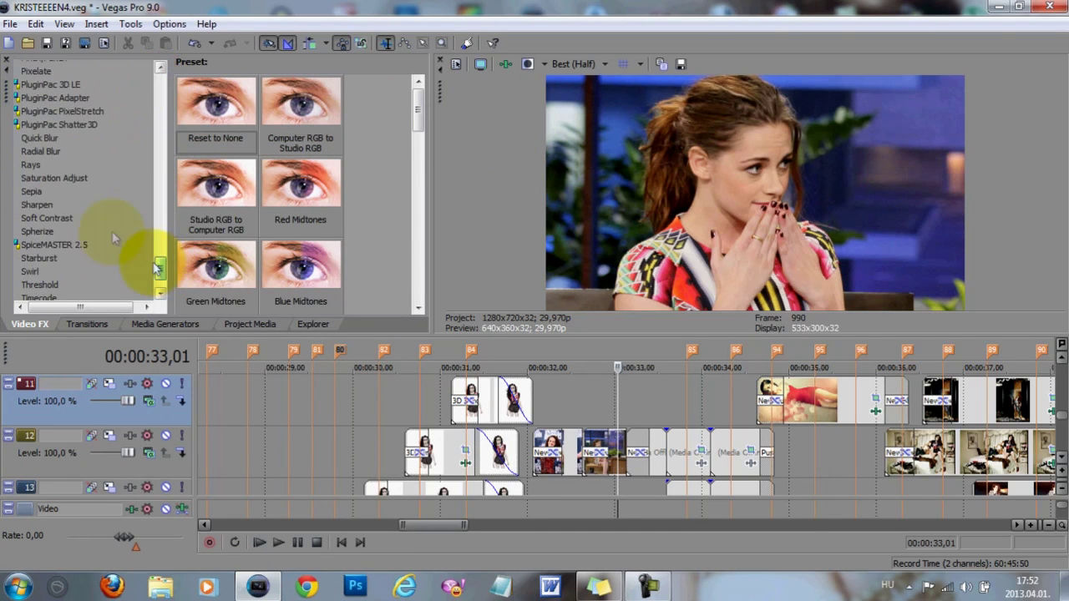
pyautogui.click(58, 218)
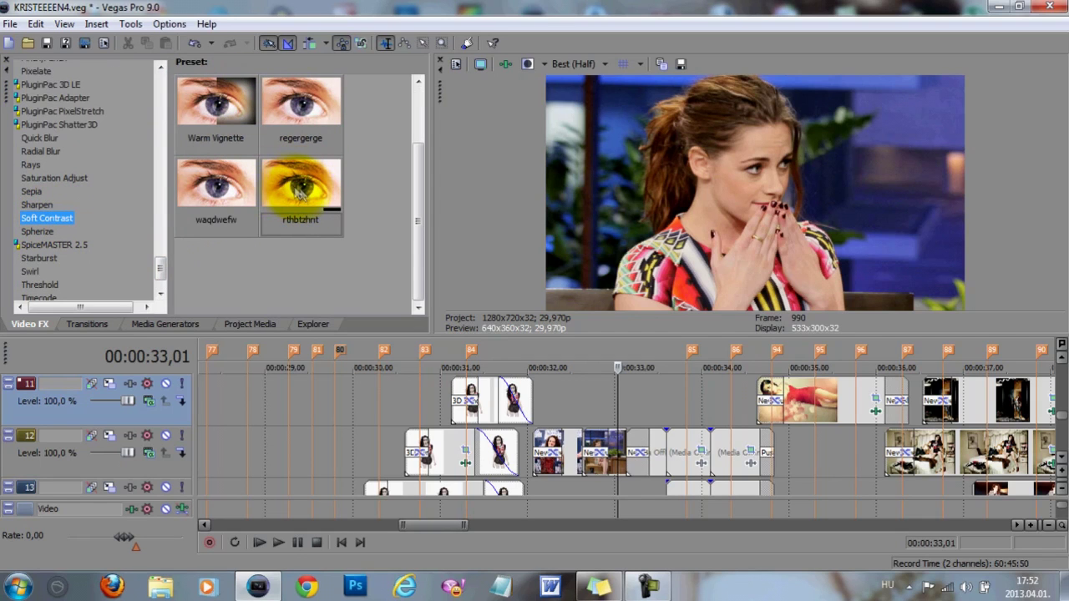
pyautogui.click(504, 64)
pyautogui.click(129, 188)
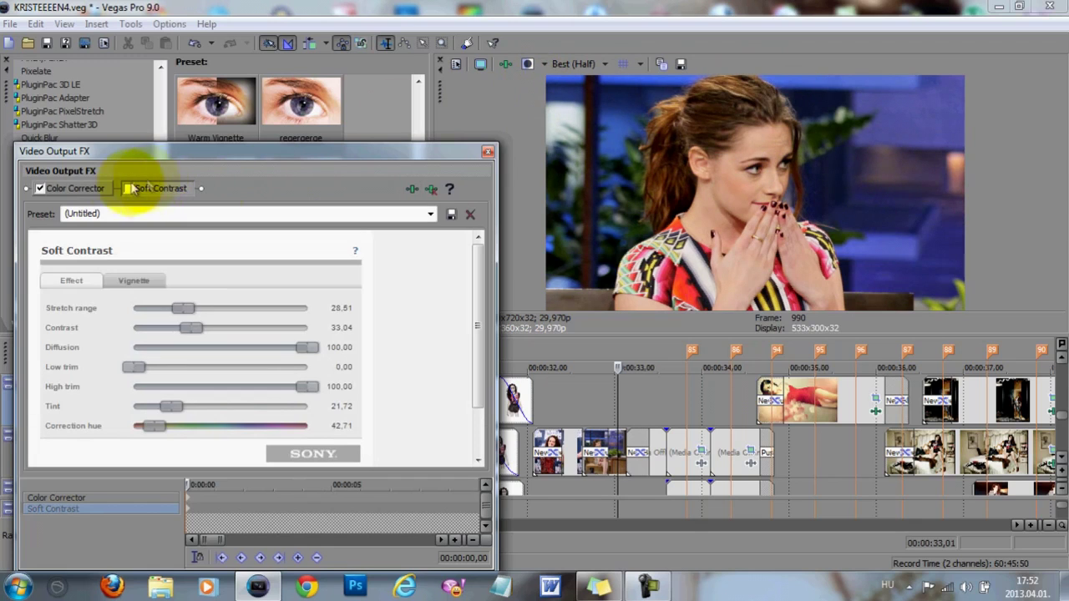
pyautogui.click(130, 189)
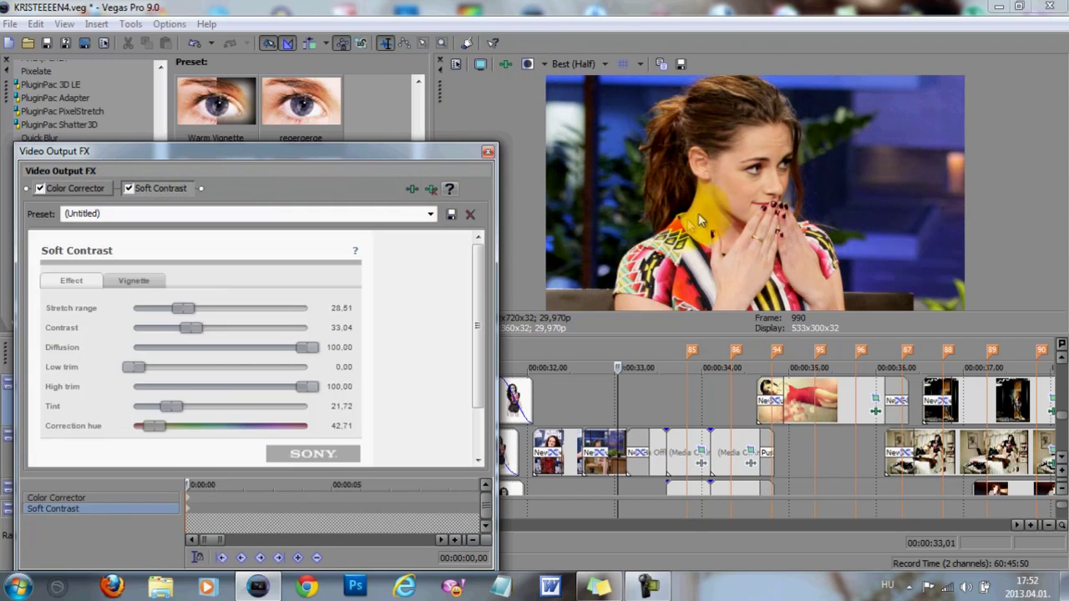
pyautogui.click(488, 151)
# Step: Add NewBlue VE Soft Focus to the output chain with Blur 24.5 and Mix 25.9
pyautogui.moveTo(157, 272); pyautogui.dragTo(159, 246)
pyautogui.click(79, 233)
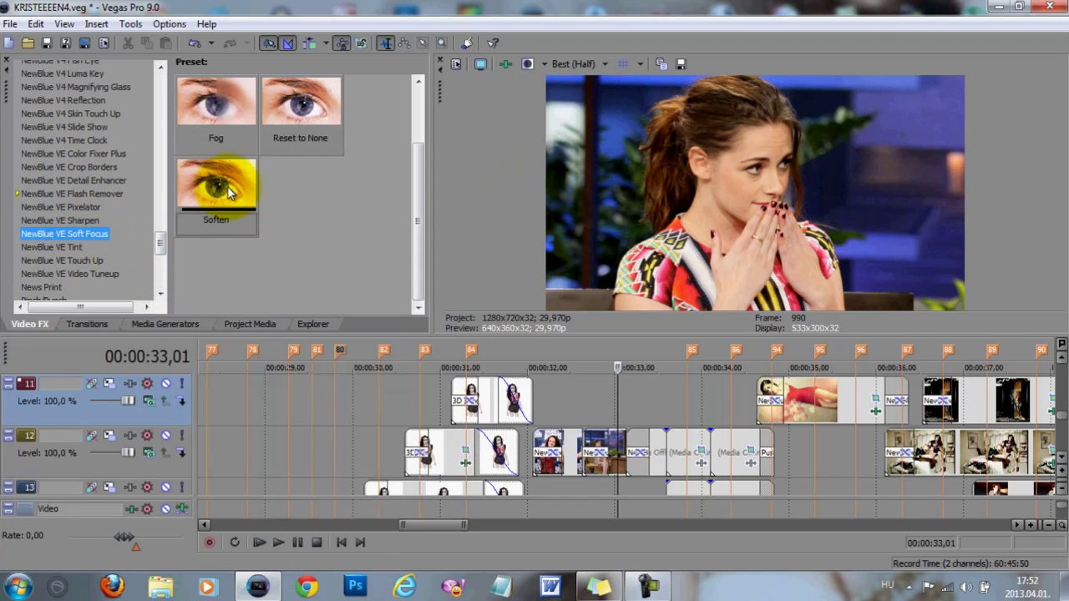
pyautogui.click(506, 66)
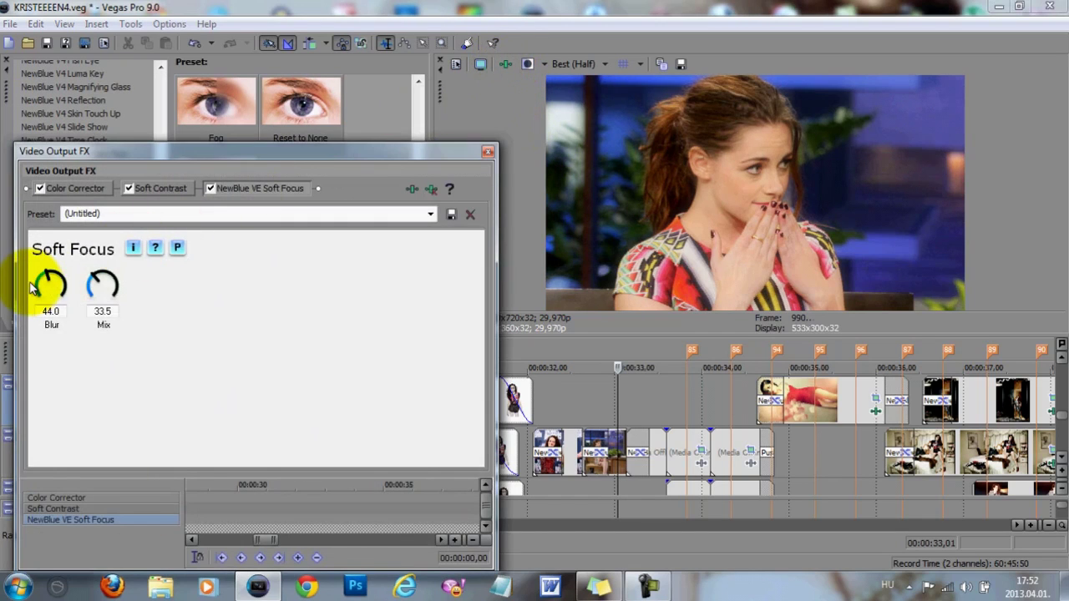
pyautogui.moveTo(48, 286); pyautogui.dragTo(94, 287)
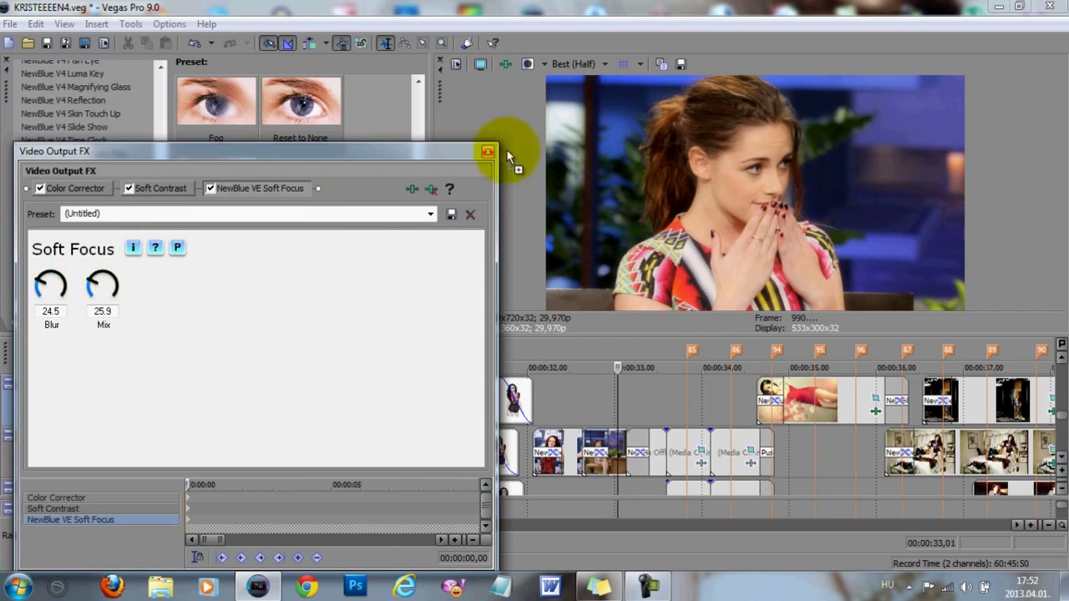
pyautogui.press('Escape')
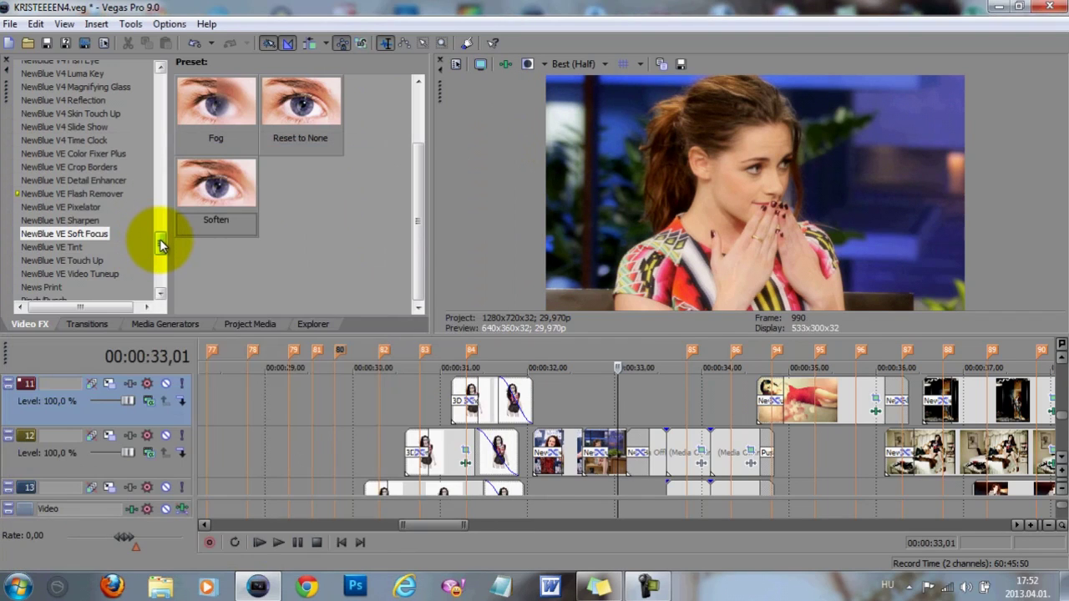
# Step: Add Sharpen to the output chain with Amount 0.247
pyautogui.moveTo(161, 244); pyautogui.dragTo(161, 260)
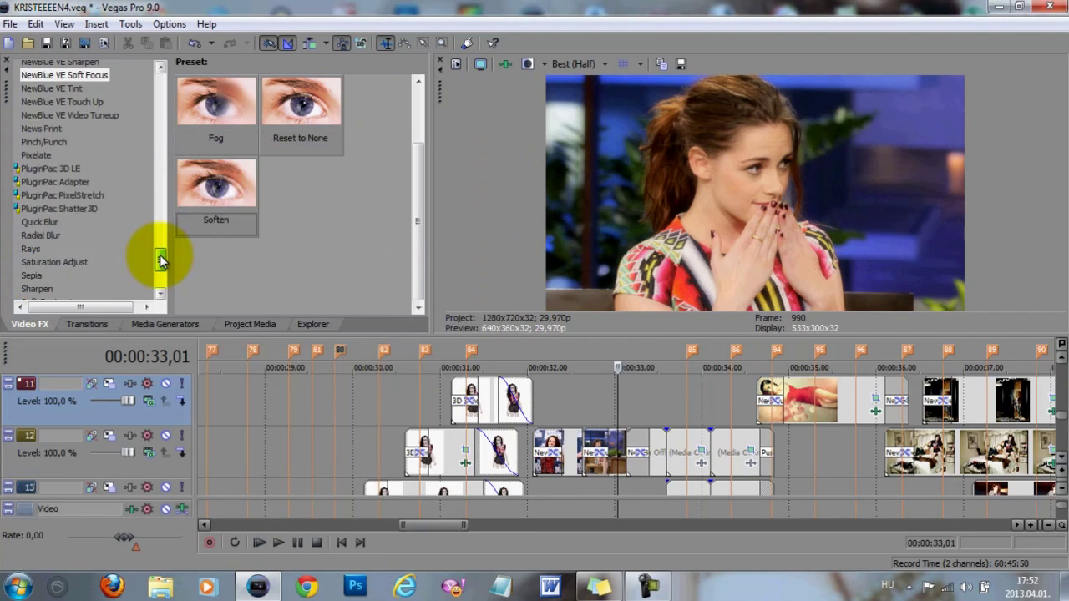
pyautogui.click(38, 289)
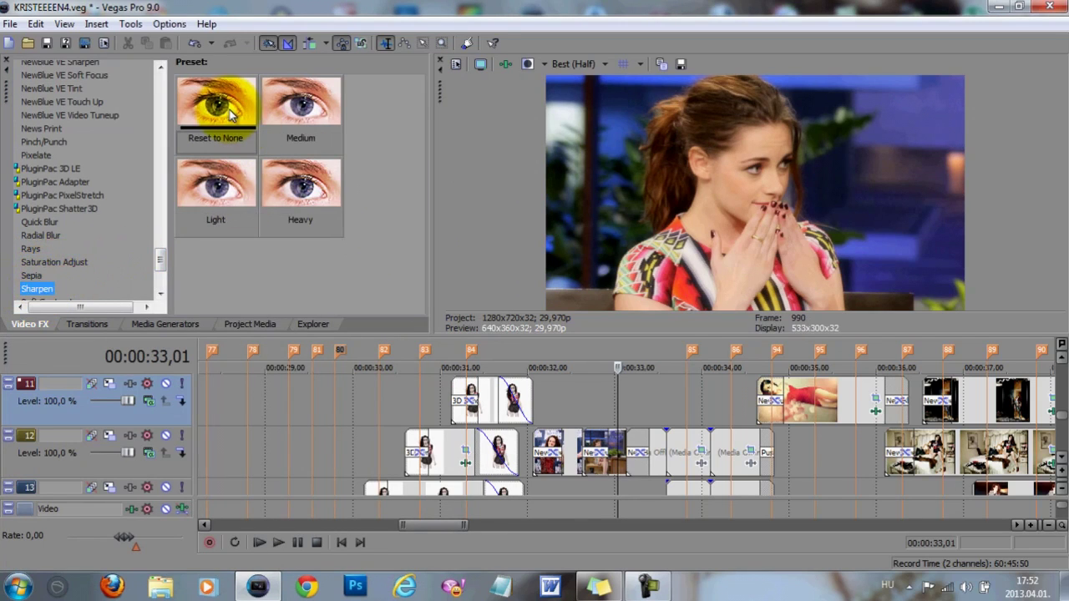
pyautogui.click(483, 65)
pyautogui.moveTo(79, 264); pyautogui.dragTo(112, 265)
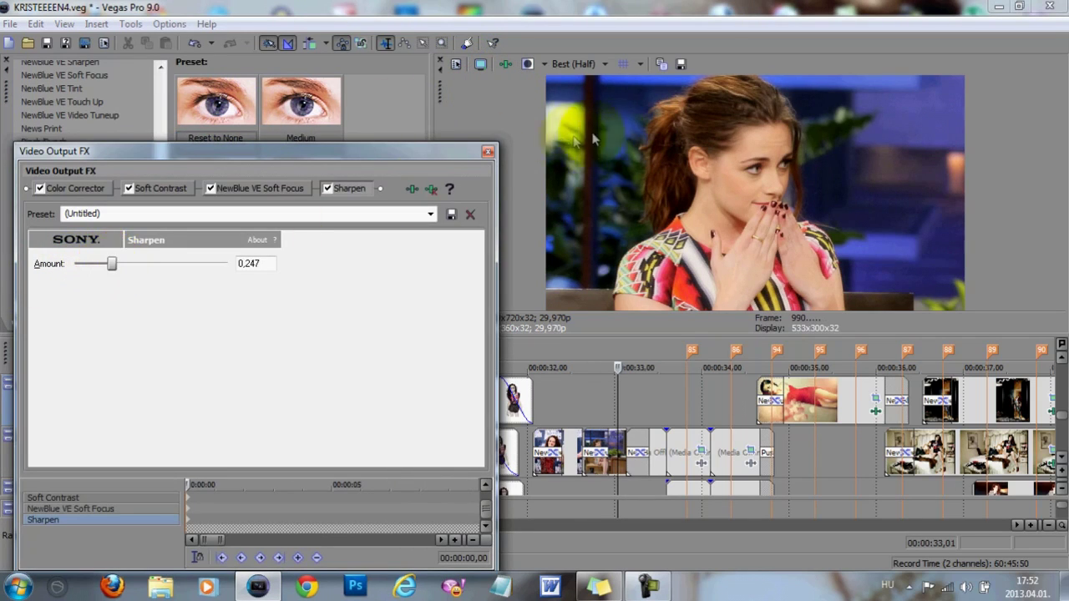
pyautogui.click(489, 154)
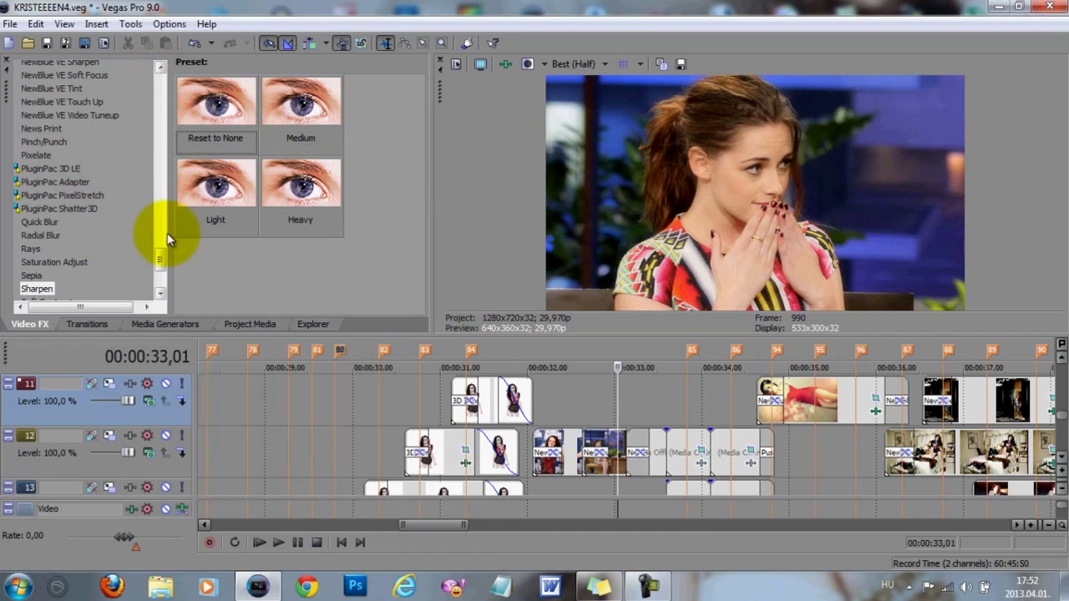
# Step: Apply the rthghr Gradient Map preset to the video output and lower its Amount to 0.378
pyautogui.scroll(-1, 161, 263)
pyautogui.moveTo(161, 263); pyautogui.dragTo(162, 108)
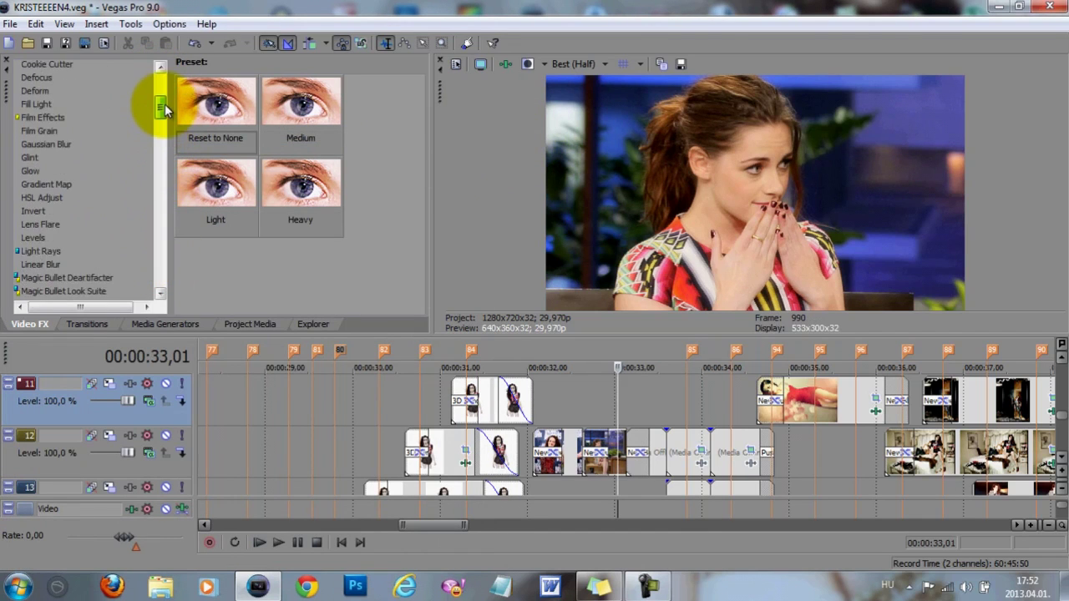
pyautogui.click(40, 182)
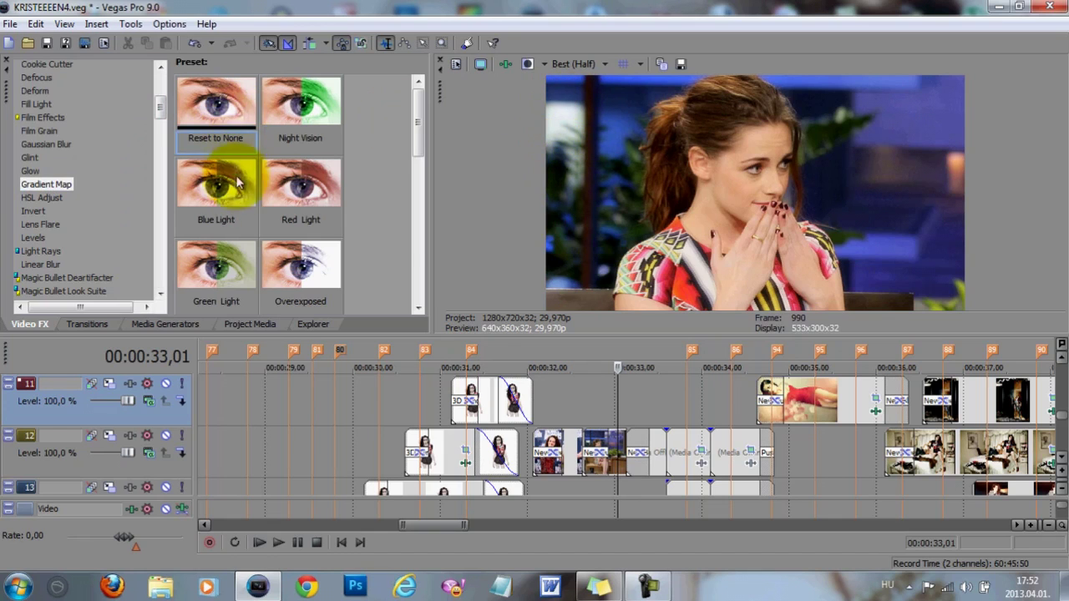
pyautogui.scroll(-5, 300, 172)
pyautogui.scroll(-2, 339, 167)
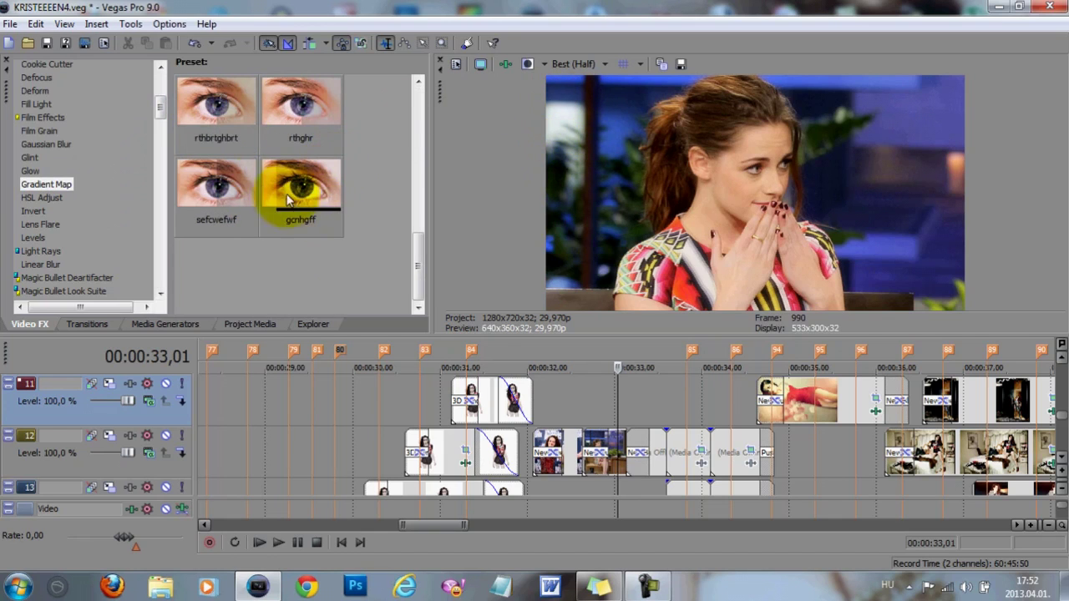
pyautogui.click(284, 119)
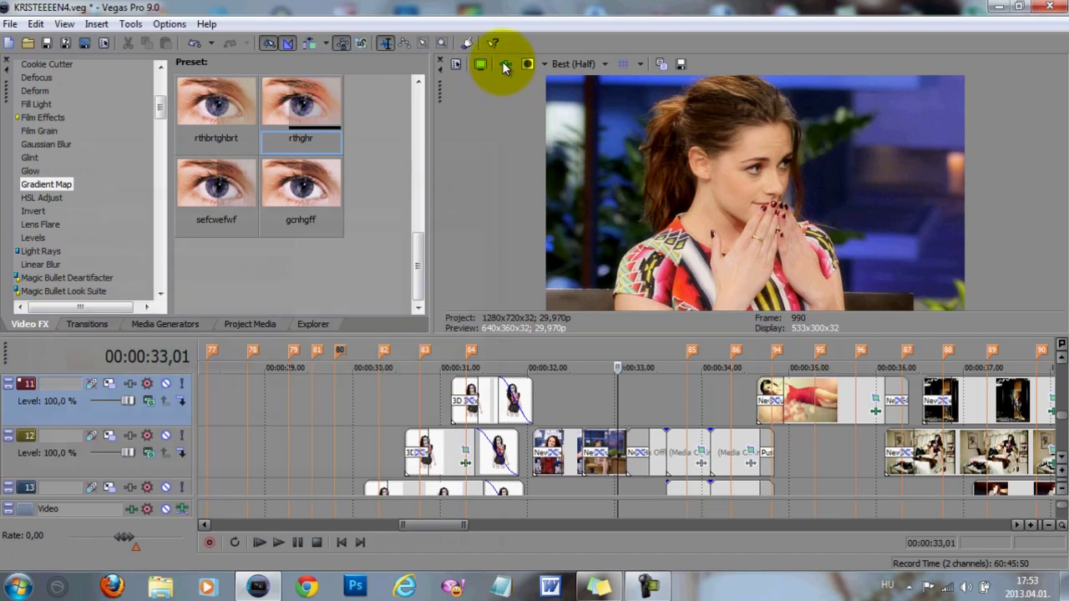
pyautogui.click(504, 66)
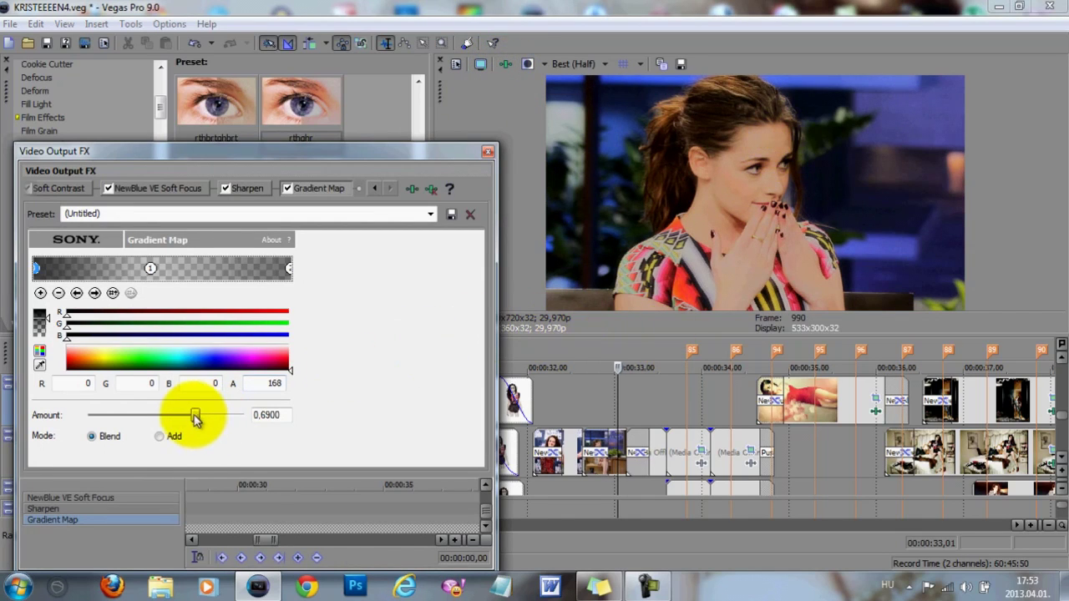
pyautogui.moveTo(196, 416); pyautogui.dragTo(151, 418)
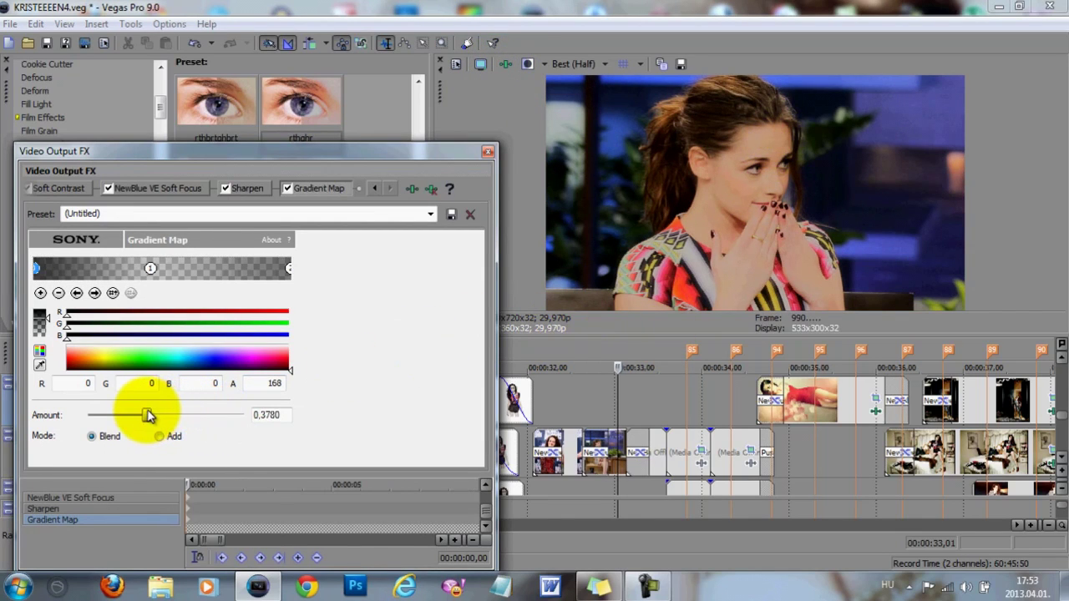
pyautogui.click(487, 152)
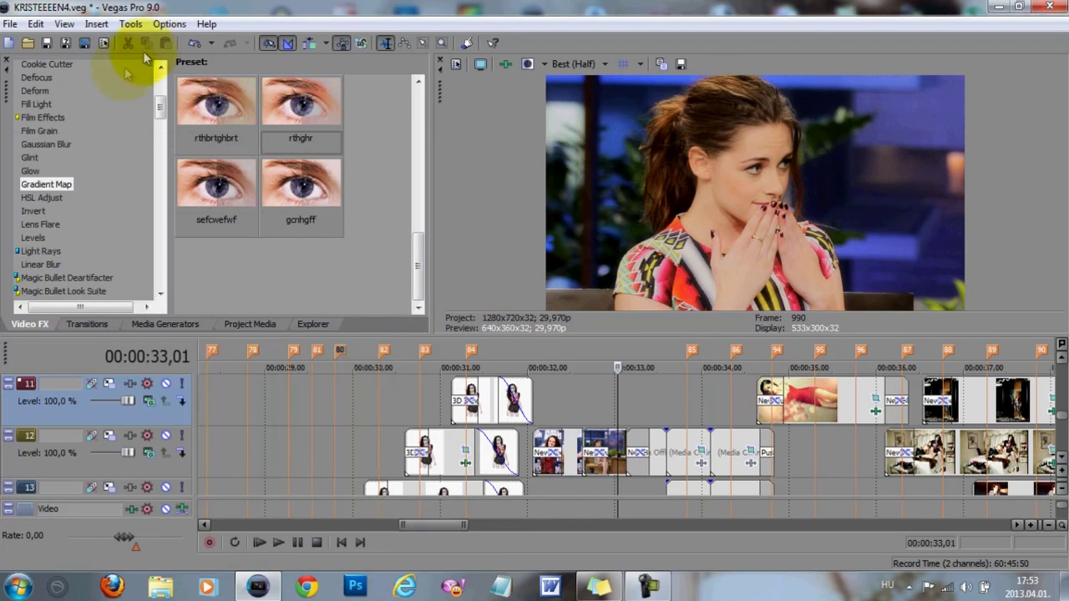
# Step: Drop the dfbgfbfb Color Corrector (Secondary) preset onto the output: Saturation 1,189, Gamma 1,558, Gain 1,131, Offset -43,8
pyautogui.scroll(5, 161, 104)
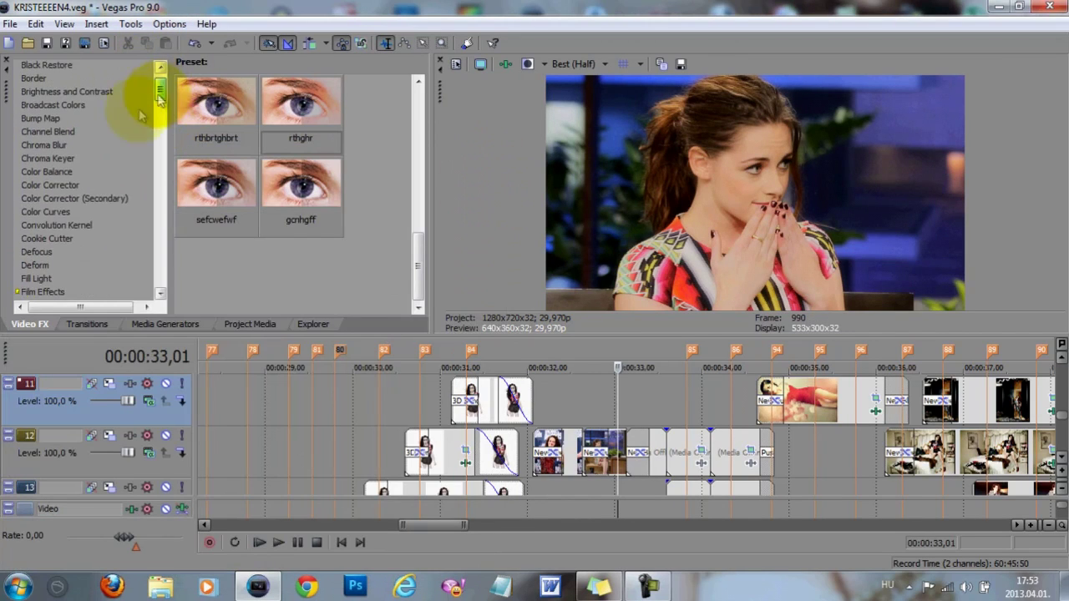
pyautogui.click(46, 200)
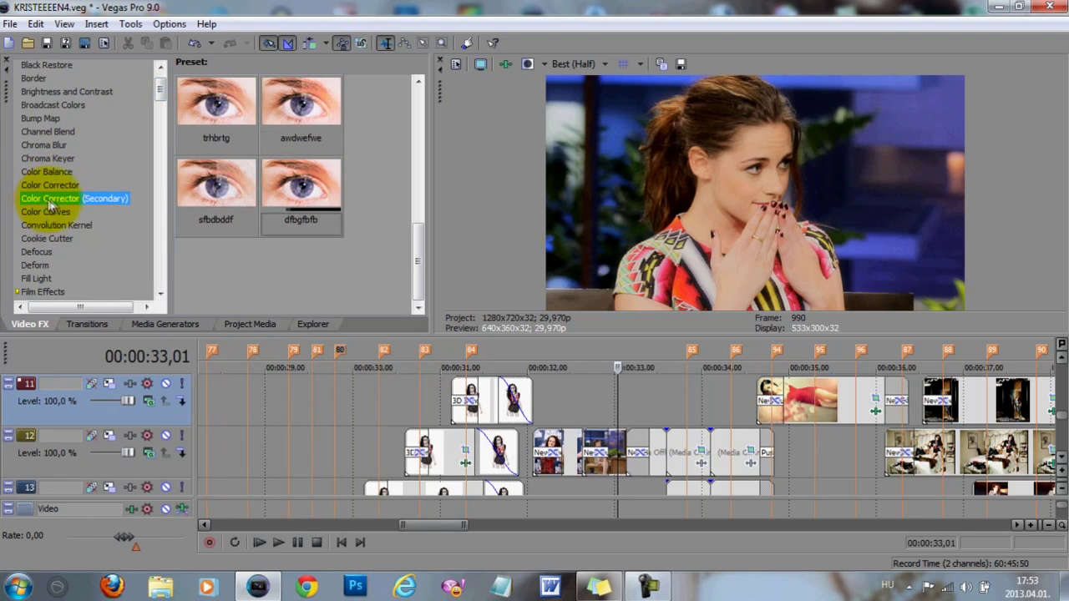
pyautogui.moveTo(300, 183); pyautogui.dragTo(494, 100)
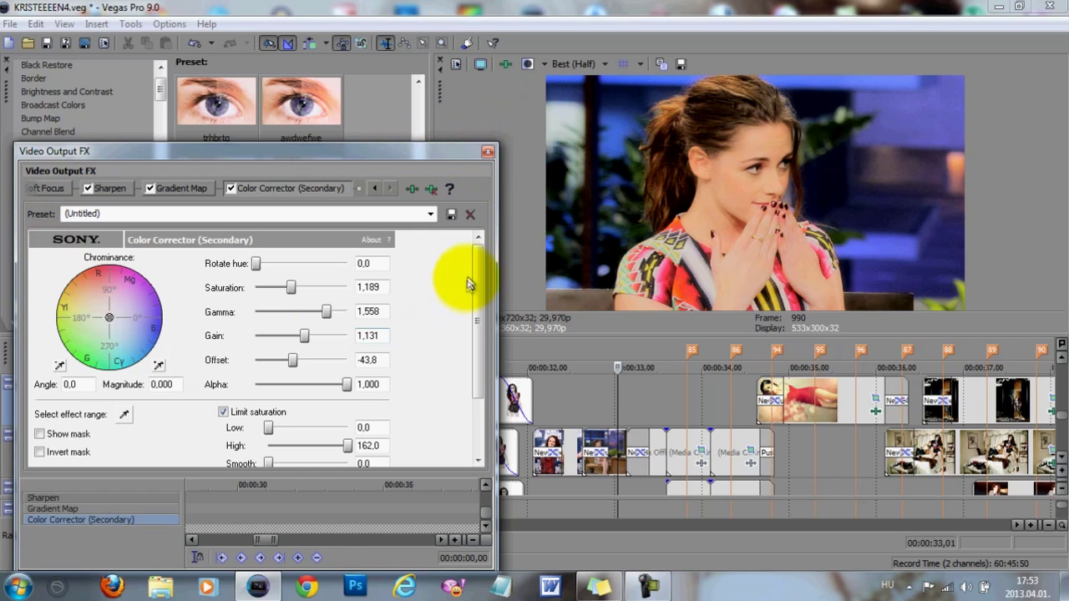
pyautogui.moveTo(477, 258); pyautogui.dragTo(467, 219)
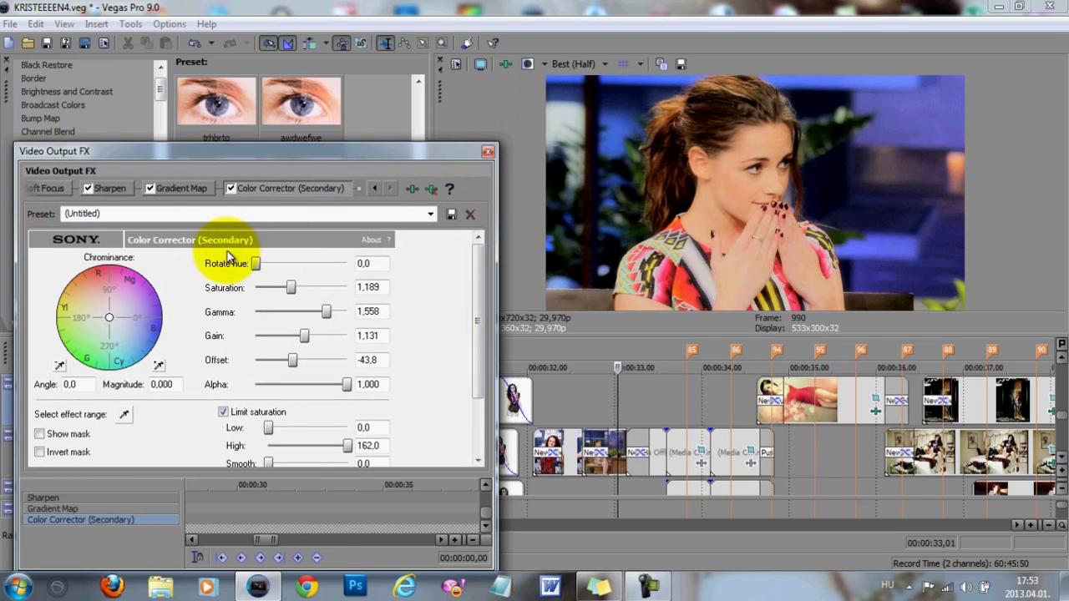
pyautogui.click(487, 151)
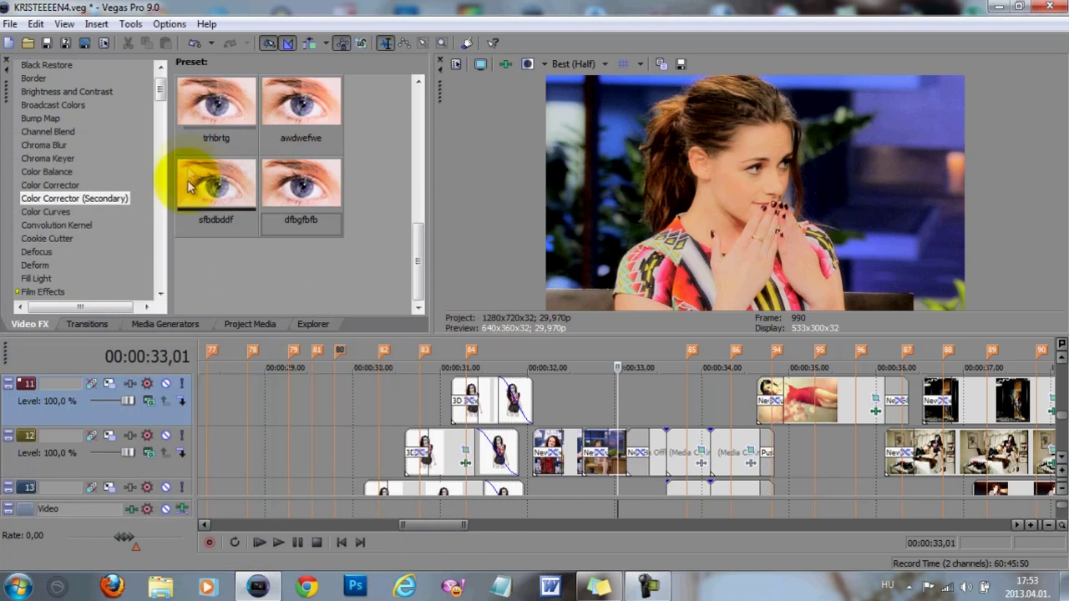
pyautogui.scroll(2, 267, 140)
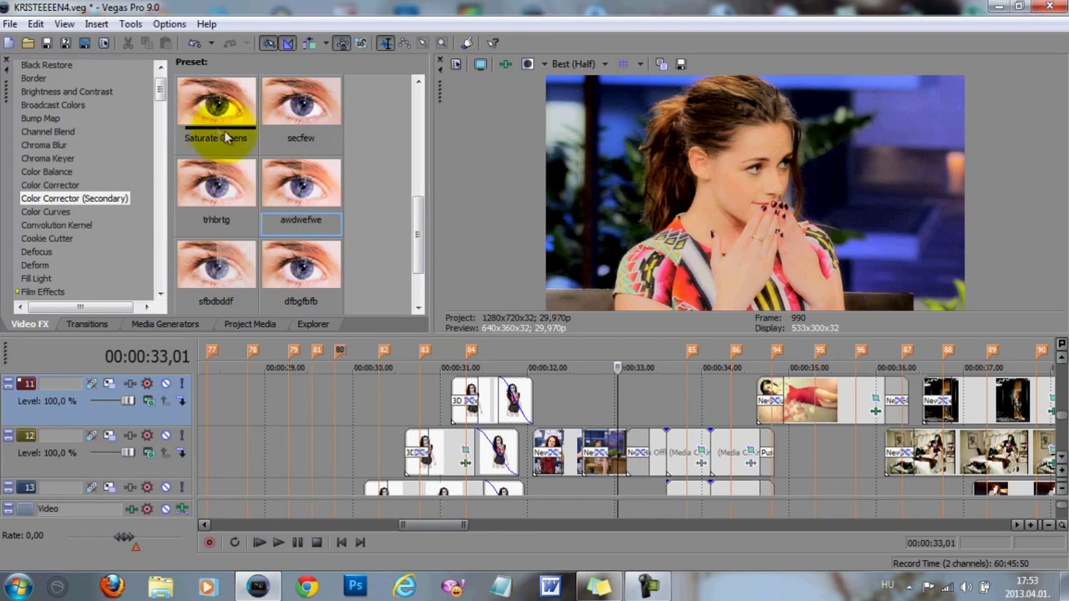
pyautogui.click(63, 213)
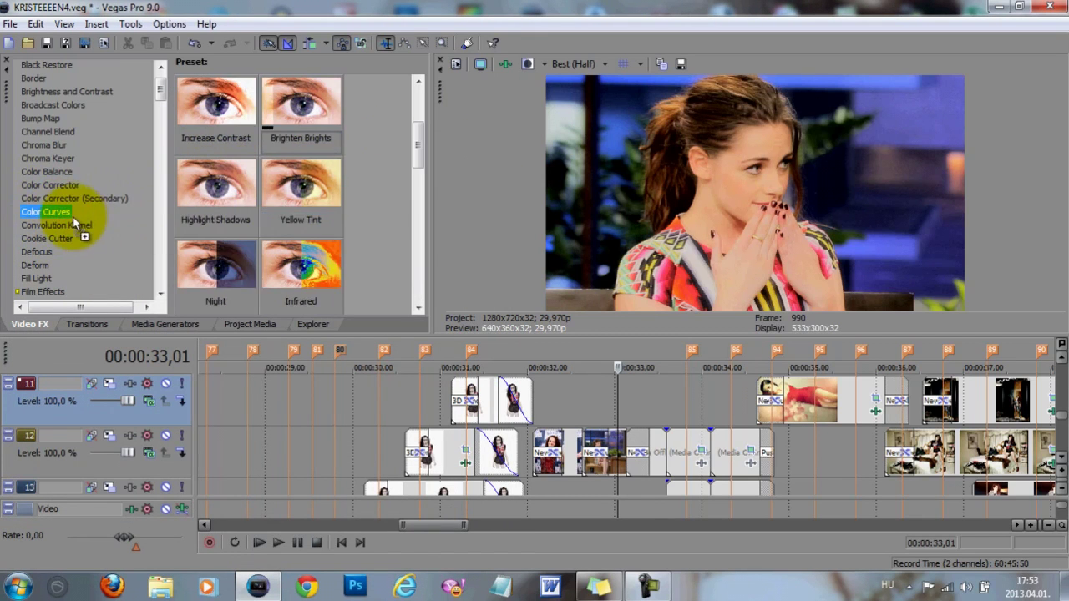
pyautogui.scroll(2, 222, 125)
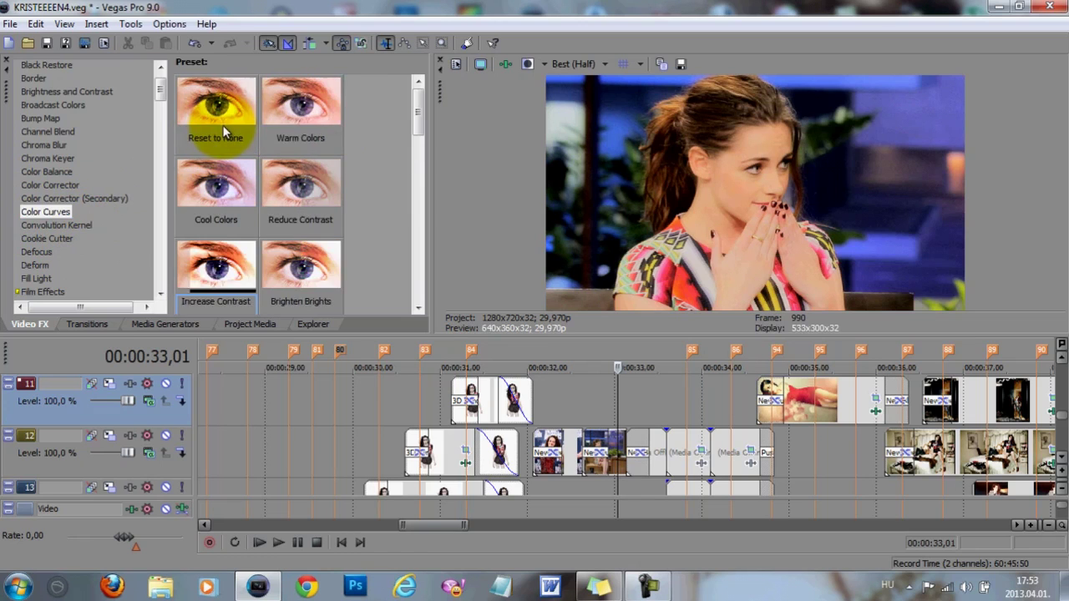
pyautogui.click(480, 65)
pyautogui.moveTo(465, 267); pyautogui.dragTo(474, 287)
pyautogui.moveTo(332, 282); pyautogui.dragTo(328, 267)
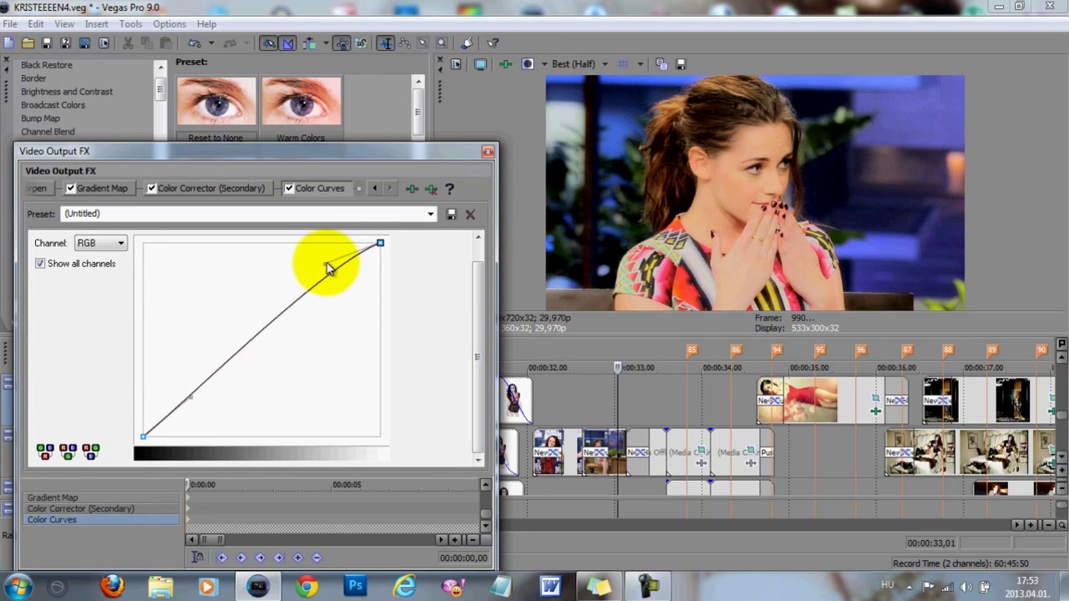
pyautogui.moveTo(191, 398); pyautogui.dragTo(200, 415)
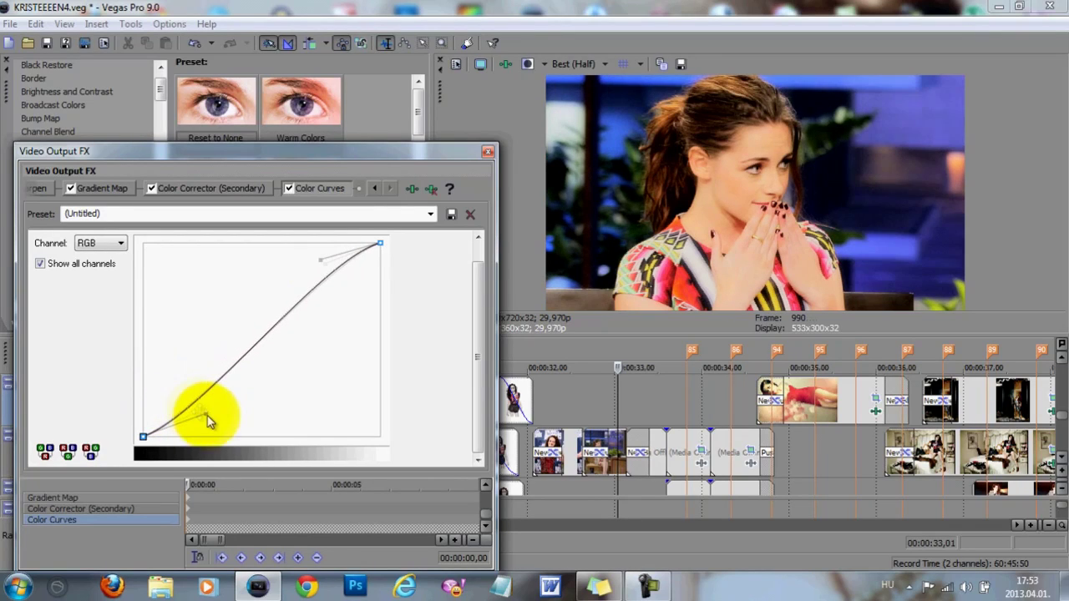
pyautogui.click(487, 155)
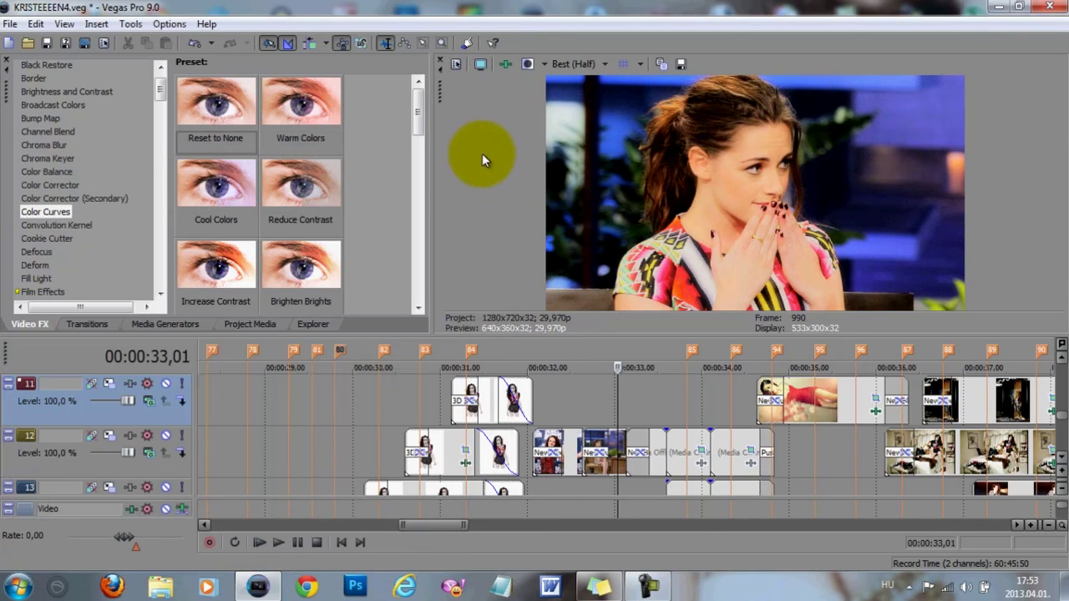
pyautogui.click(530, 65)
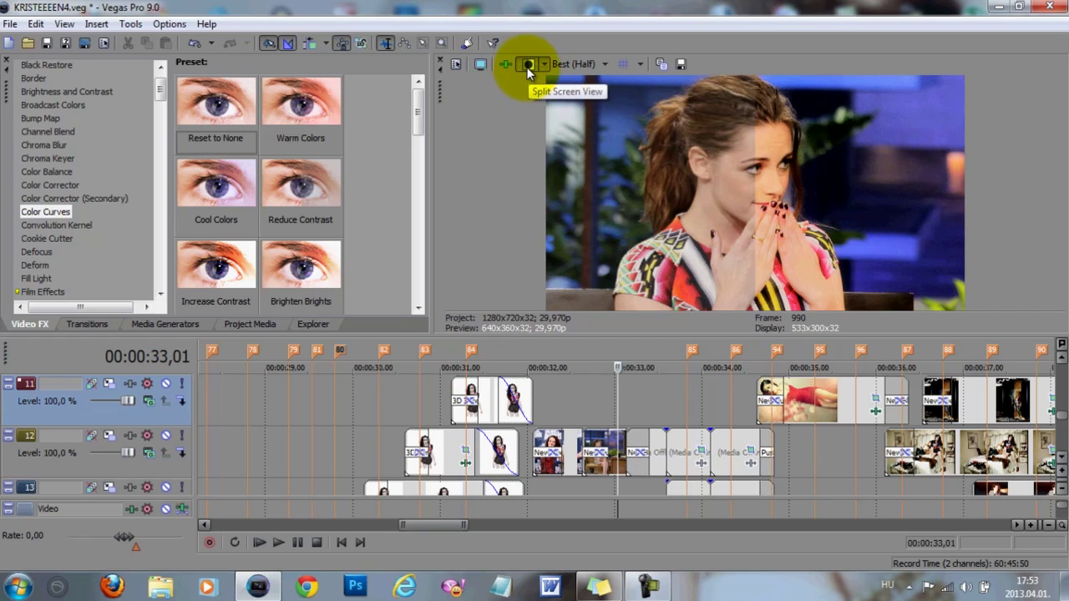
pyautogui.click(526, 67)
pyautogui.click(526, 67)
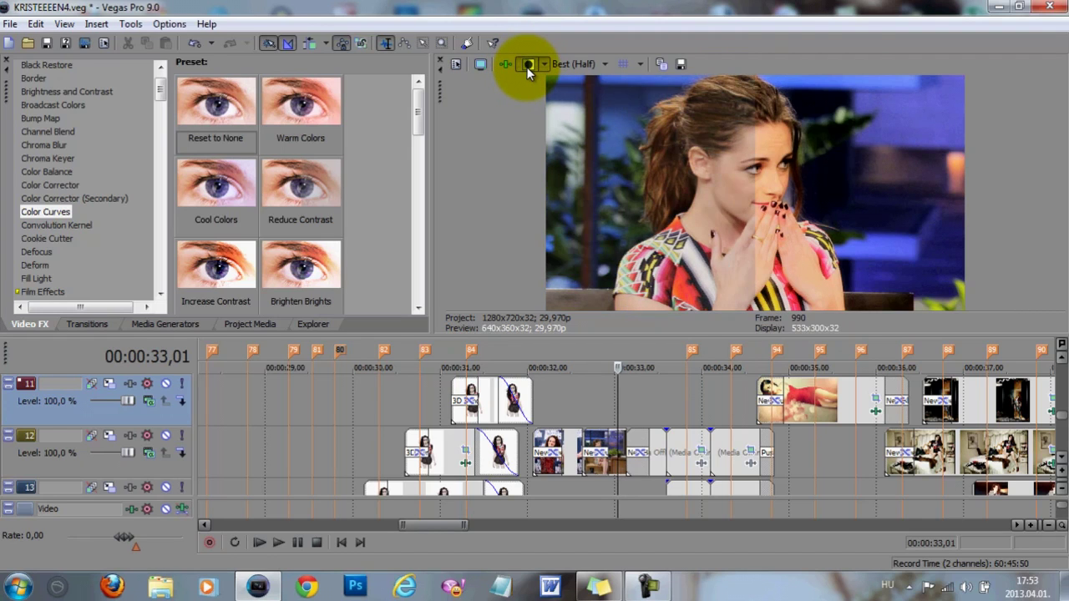
pyautogui.click(526, 67)
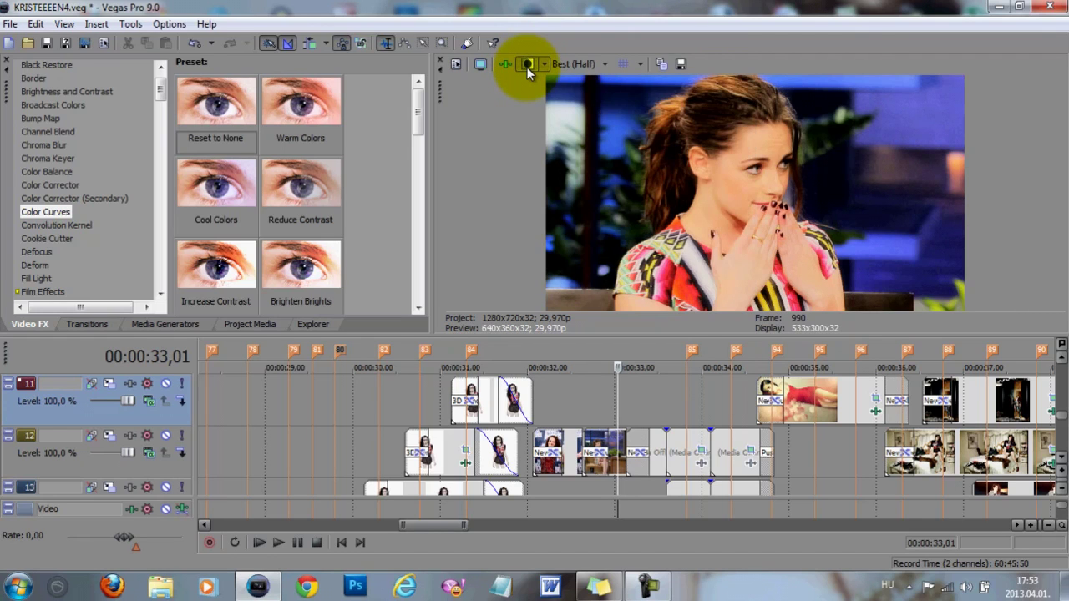
pyautogui.click(65, 186)
# Step: Pick the gcnhgff Gradient Map preset and briefly check the Video Output FX chain
pyautogui.scroll(-3, 48, 256)
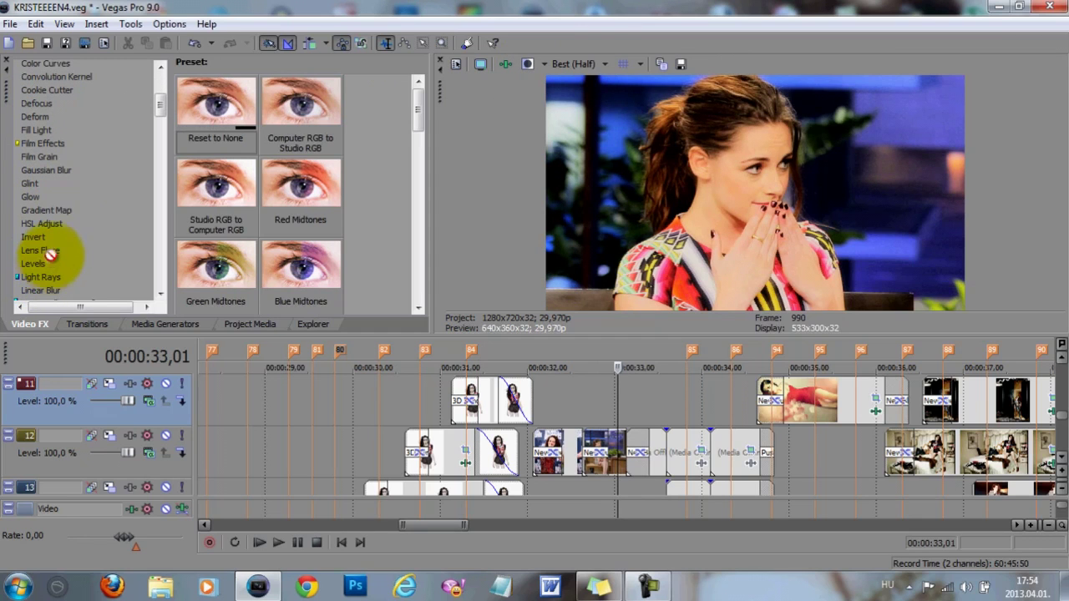
pyautogui.click(58, 211)
pyautogui.scroll(-1, 269, 186)
pyautogui.click(270, 202)
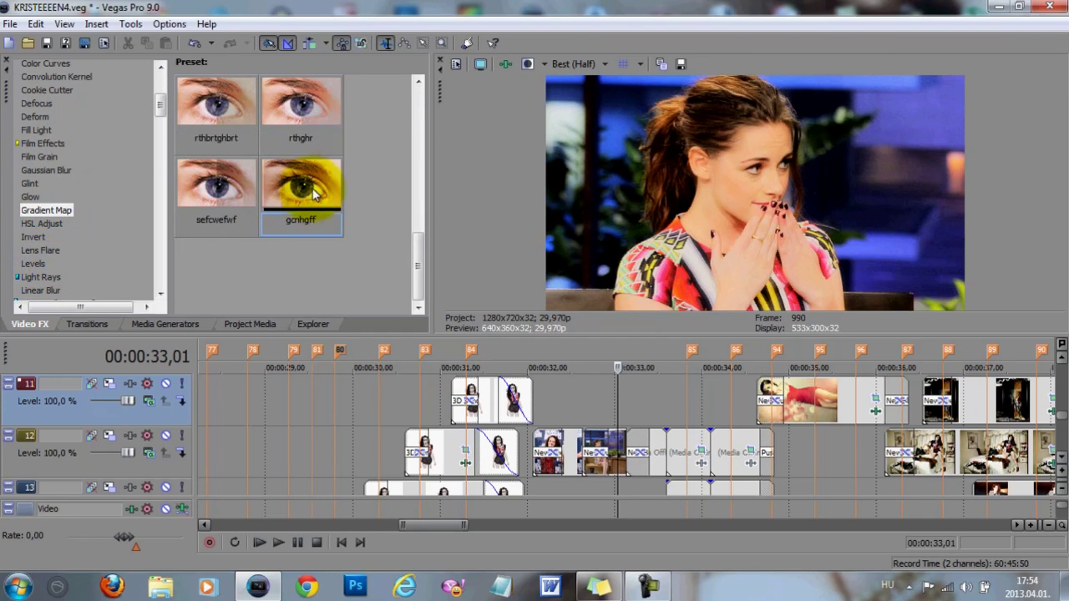
pyautogui.click(505, 64)
pyautogui.click(506, 65)
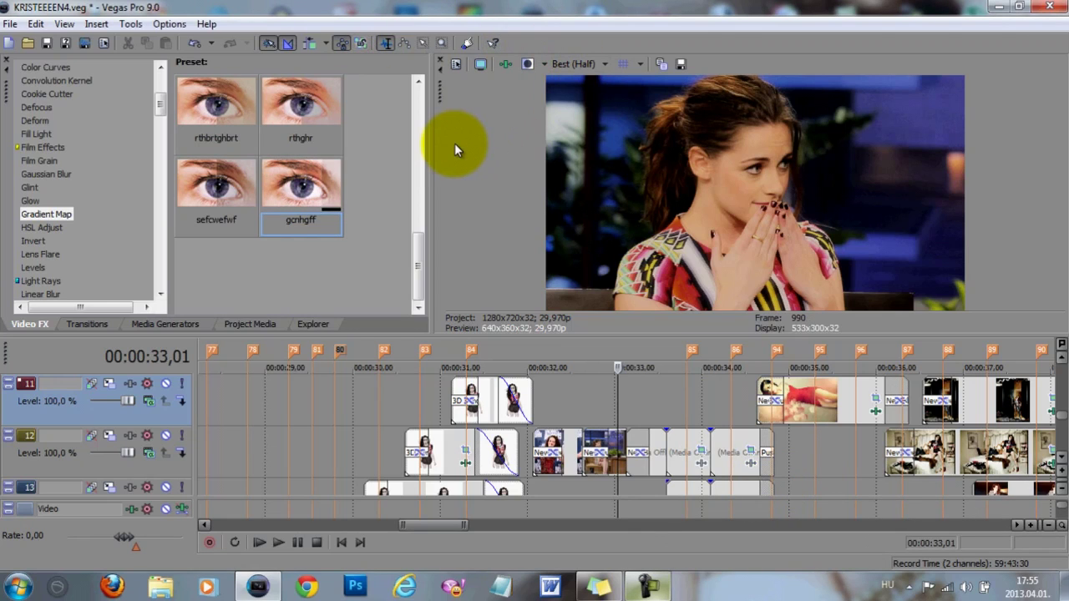
# Step: Apply the fbhdbd Color Curves preset to the video output chain
pyautogui.click(46, 68)
pyautogui.scroll(-5, 246, 141)
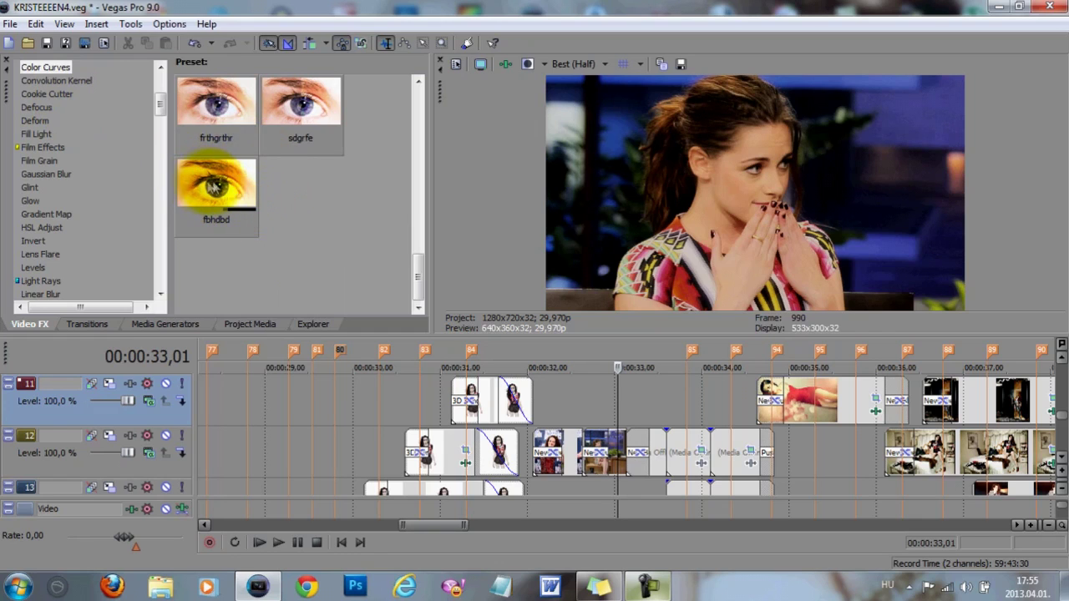
pyautogui.moveTo(223, 191); pyautogui.dragTo(501, 64)
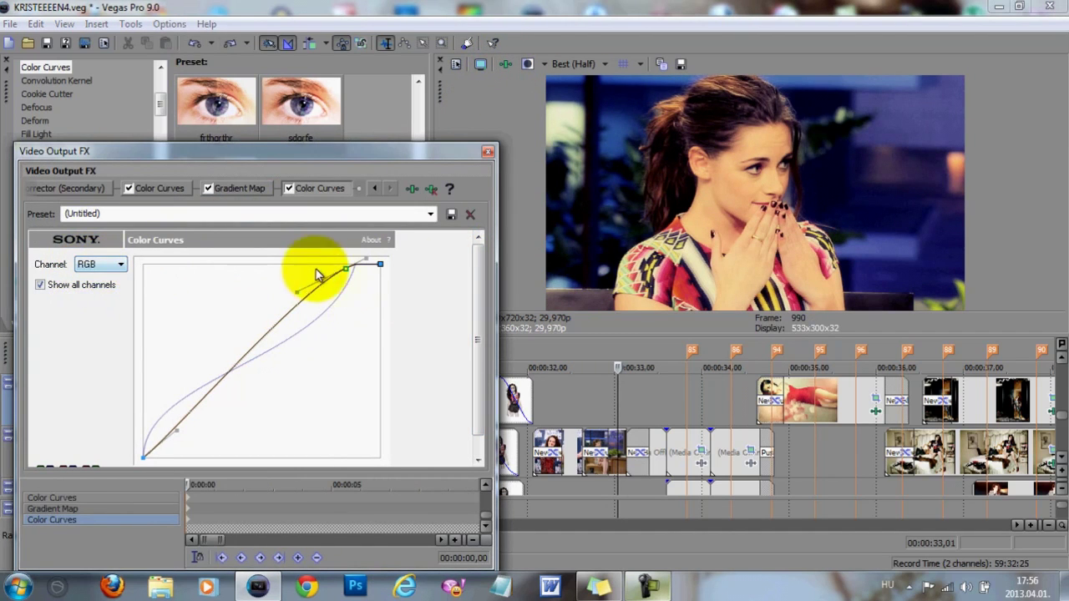
# Step: Uncheck Show all channels and set the Color Curves channel to Blue, briefly revisiting RGB
pyautogui.click(87, 283)
pyautogui.click(98, 263)
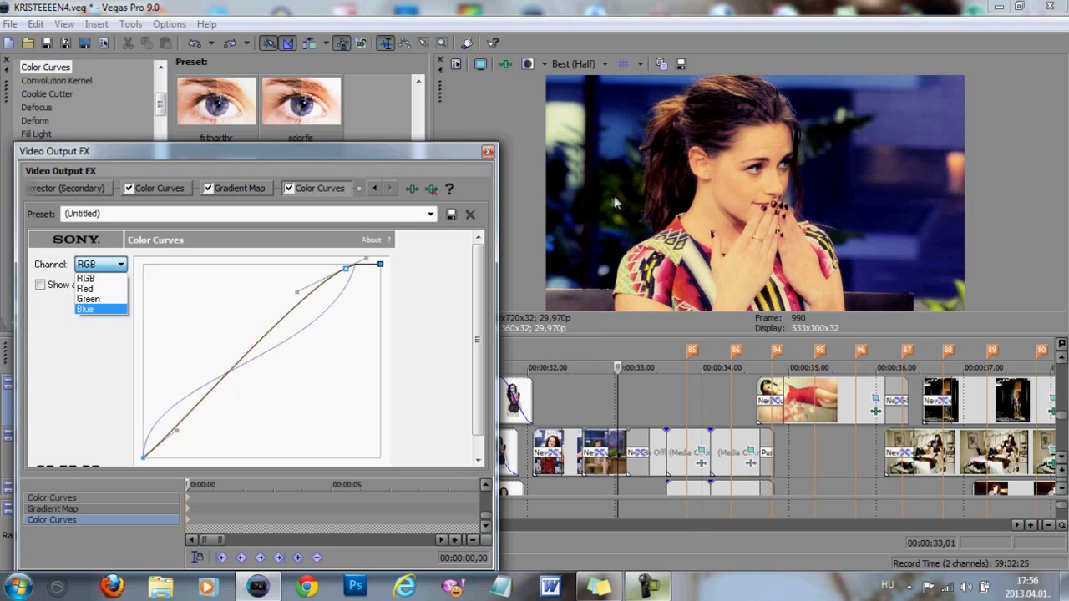
pyautogui.press('Up')
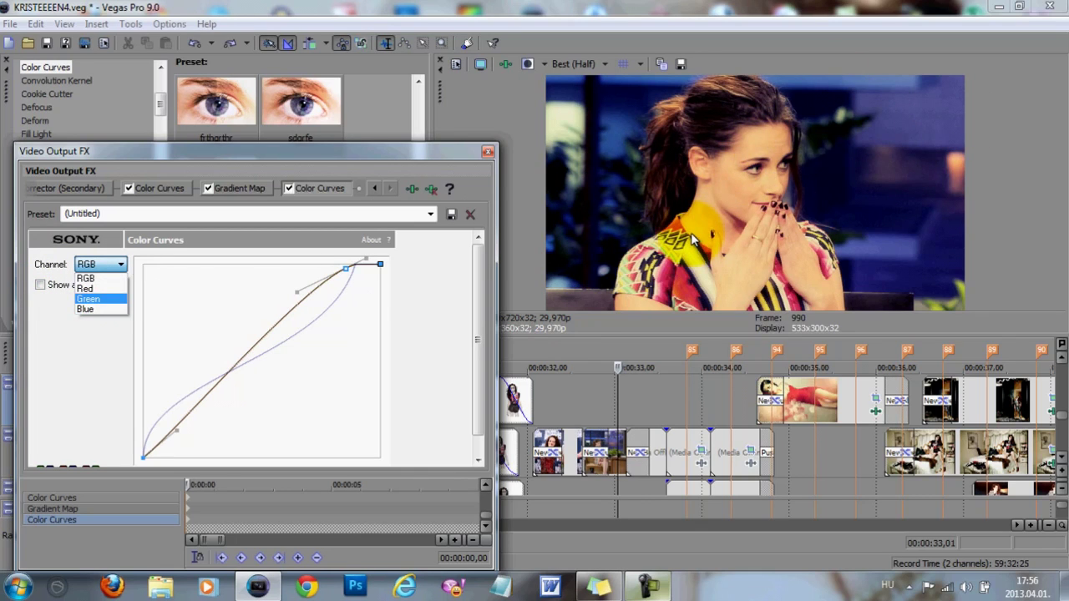
pyautogui.click(83, 310)
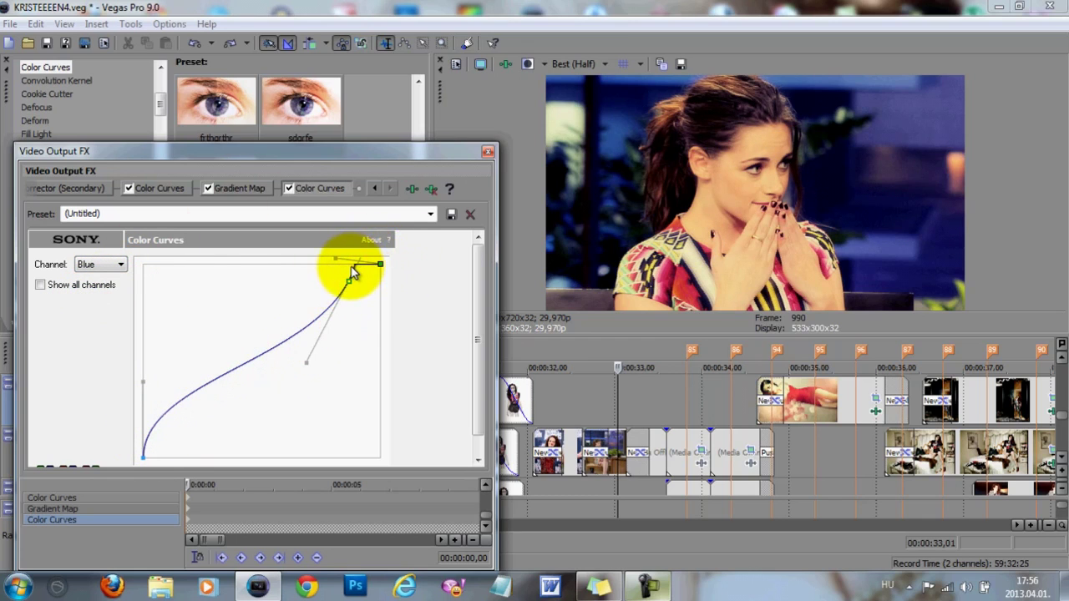
pyautogui.click(114, 266)
pyautogui.click(88, 277)
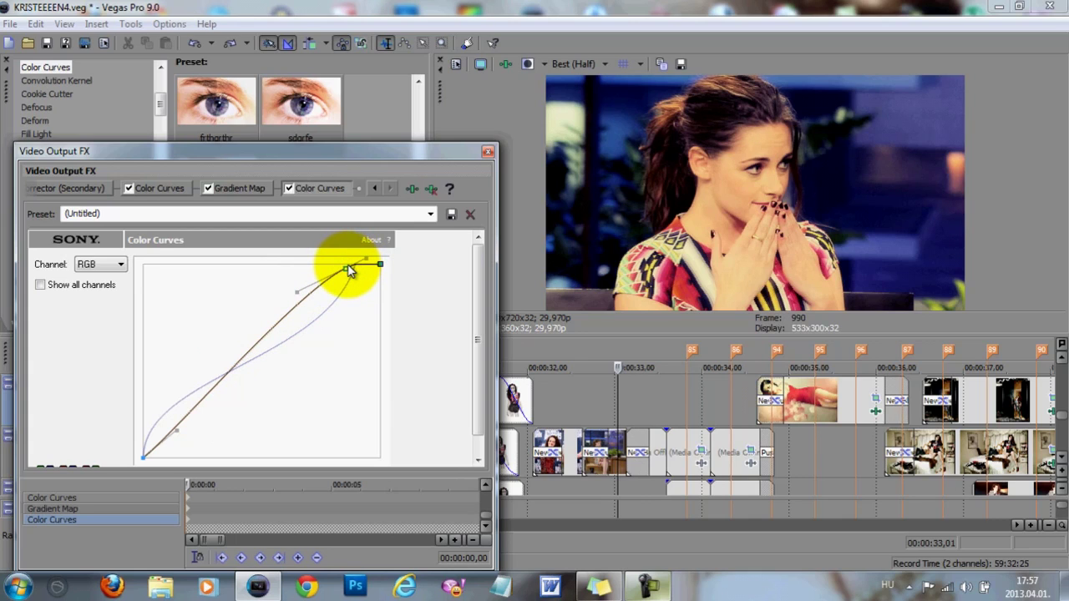
pyautogui.click(104, 265)
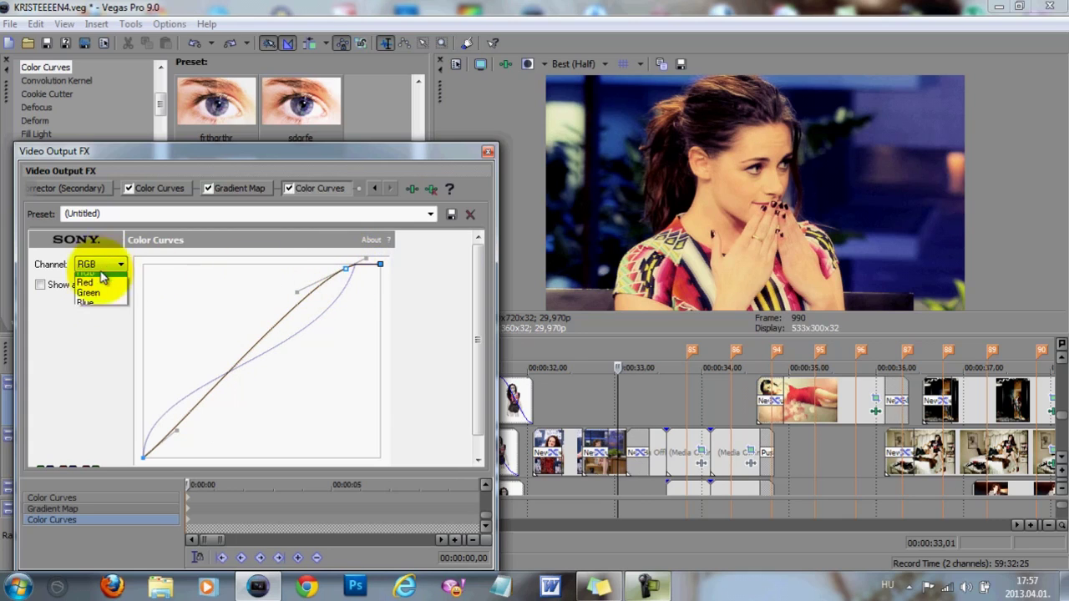
pyautogui.click(85, 302)
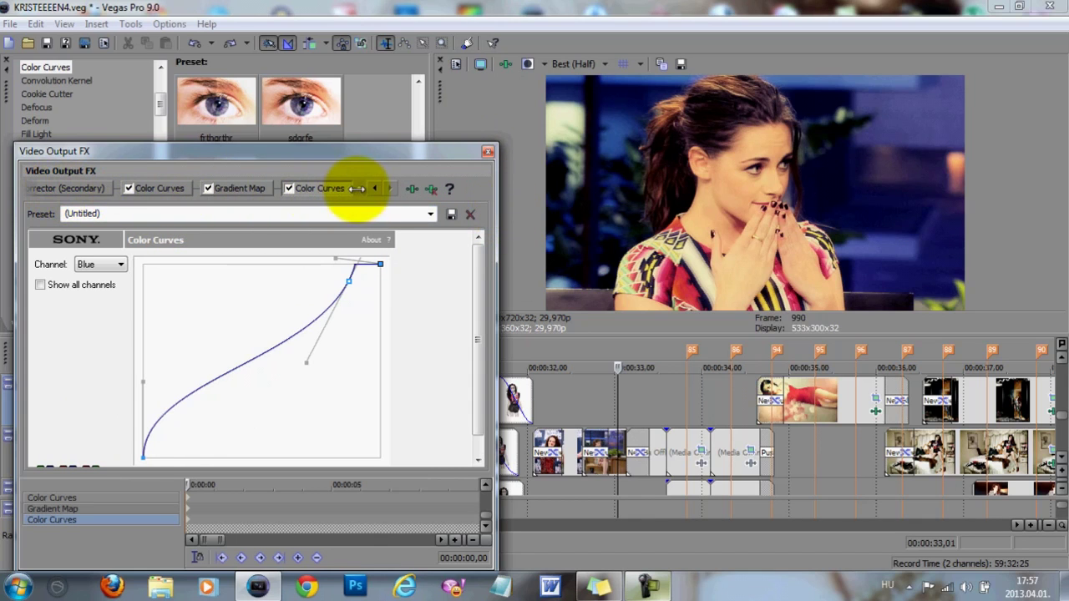
# Step: Widen the Video Output FX window and test moving the second Gradient Map to the chain start and back
pyautogui.moveTo(493, 214); pyautogui.dragTo(994, 192)
pyautogui.moveTo(877, 148); pyautogui.dragTo(899, 338)
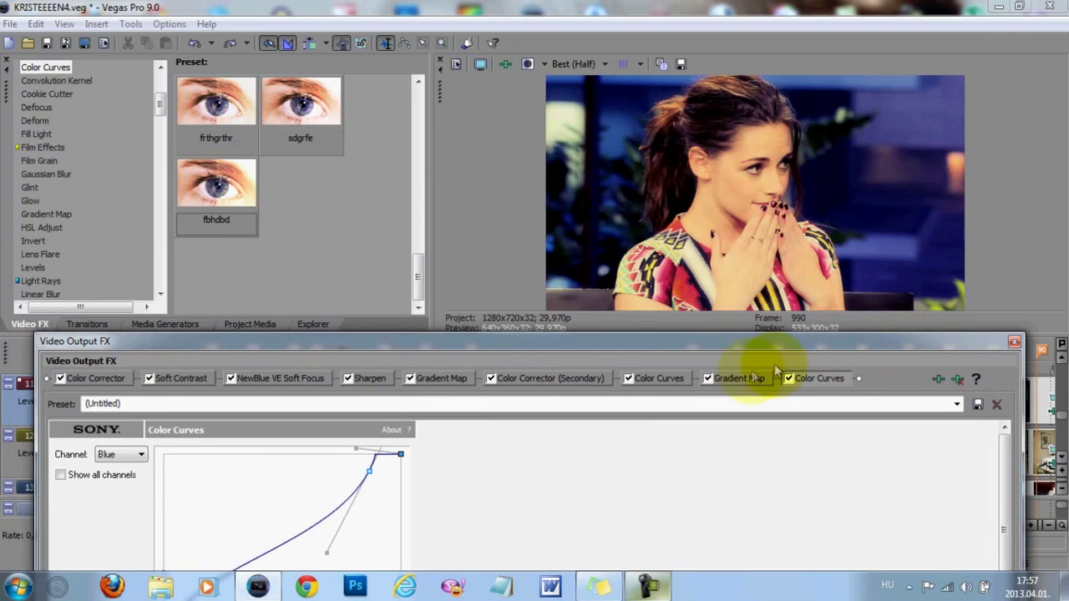
pyautogui.click(737, 379)
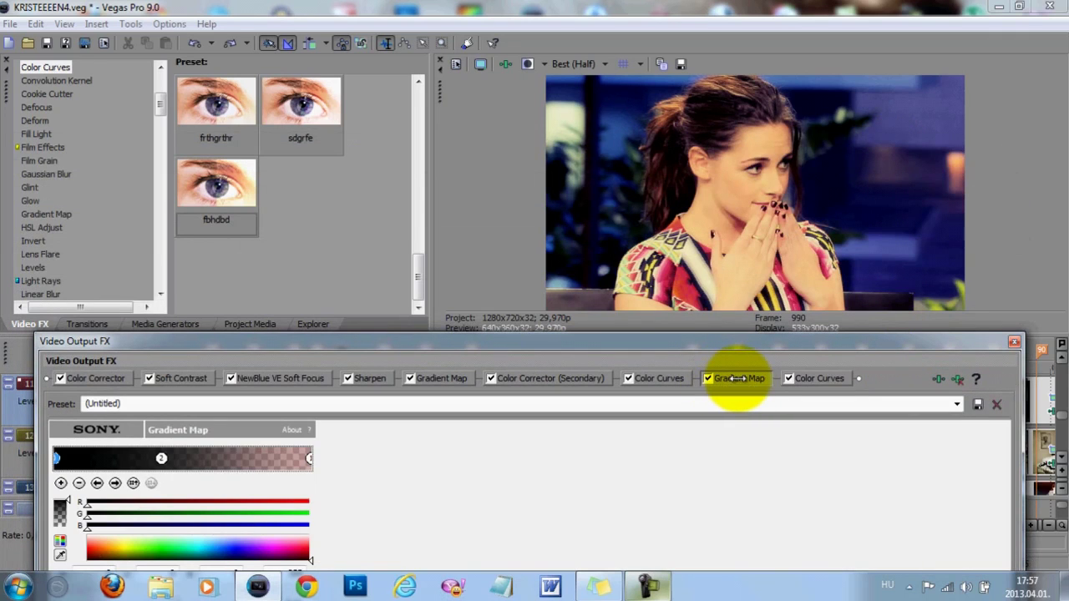
pyautogui.moveTo(738, 377); pyautogui.dragTo(25, 384)
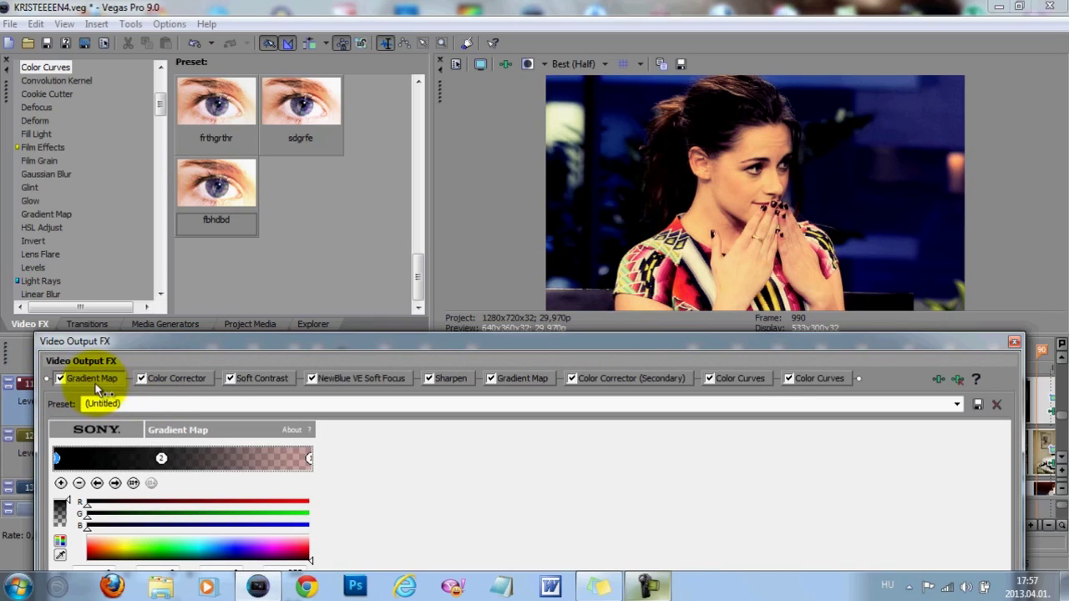
pyautogui.moveTo(92, 380); pyautogui.dragTo(751, 378)
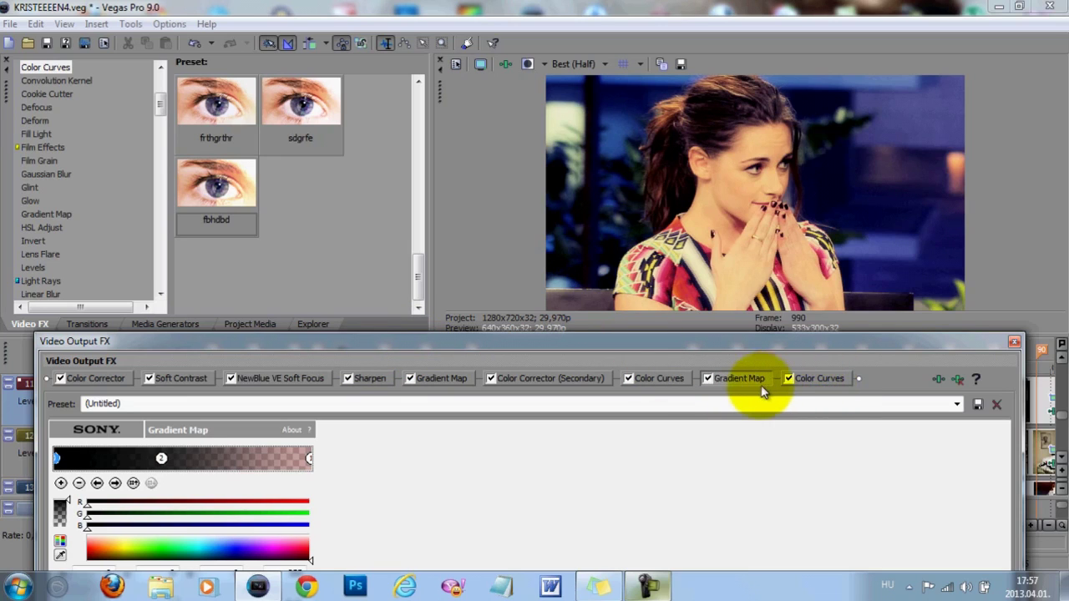
# Step: Place a Gradient Map and the last Color Curves just before Sharpen, then close the window
pyautogui.moveTo(755, 380); pyautogui.dragTo(492, 380)
pyautogui.moveTo(367, 381); pyautogui.dragTo(353, 382)
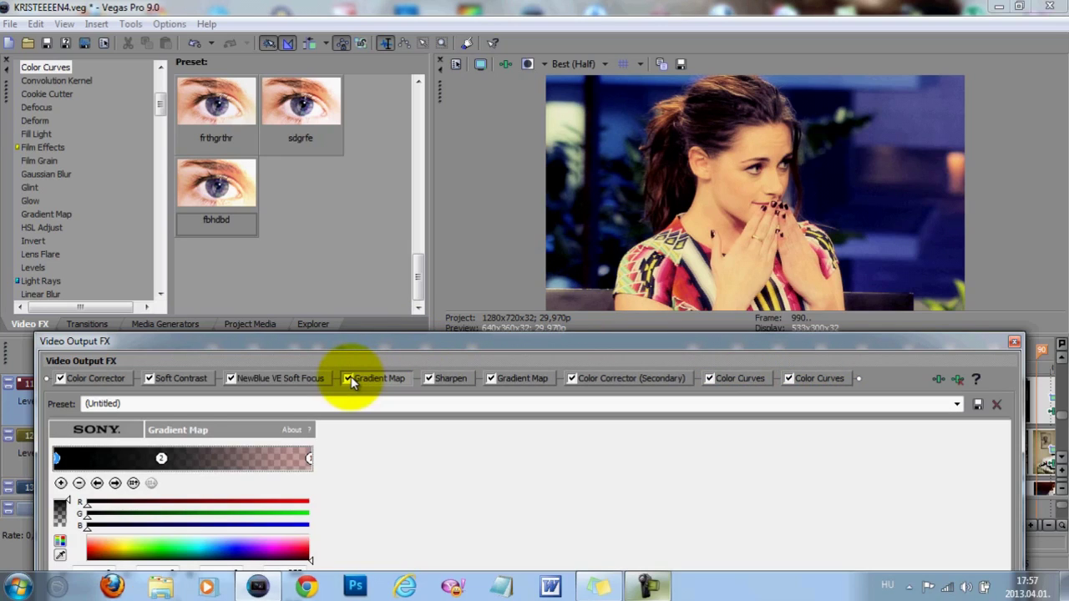
pyautogui.click(825, 378)
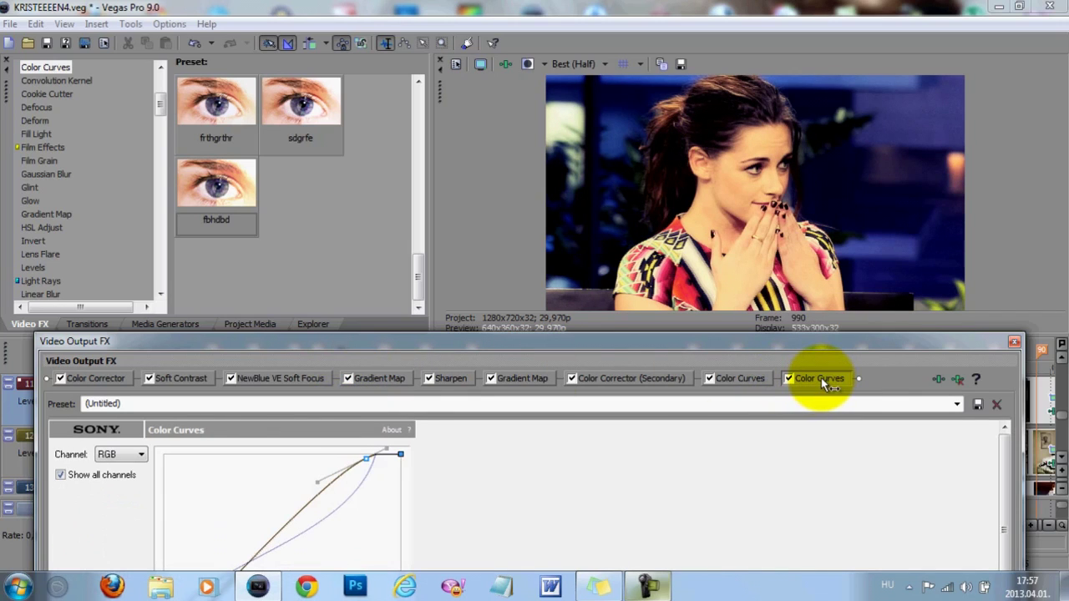
pyautogui.moveTo(825, 383); pyautogui.dragTo(450, 380)
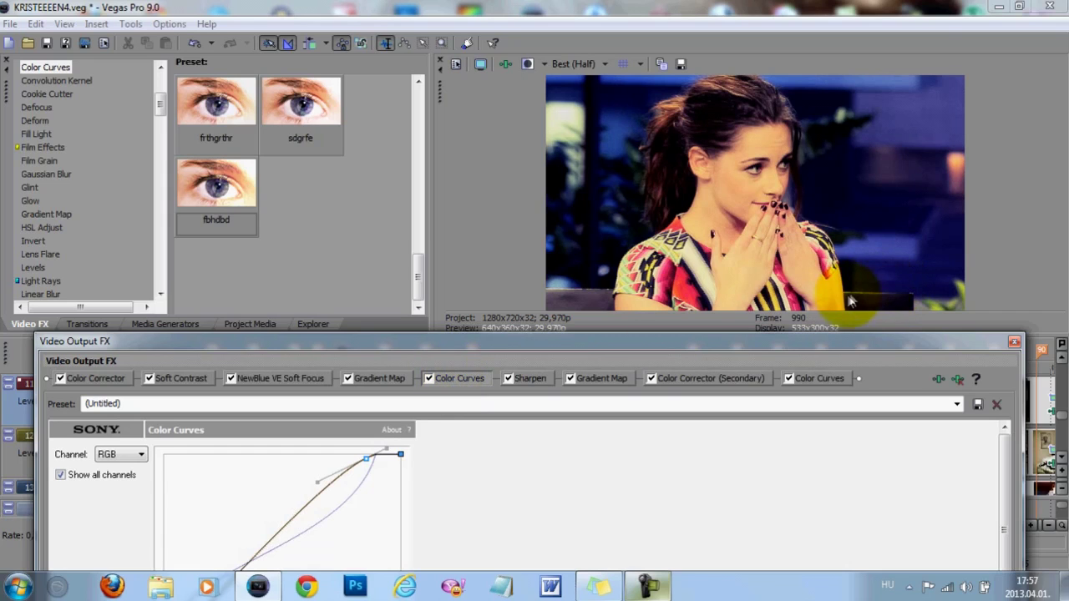
pyautogui.click(1016, 346)
# Step: Add the Border effect to the end of the Video Output FX chain
pyautogui.scroll(5, 160, 110)
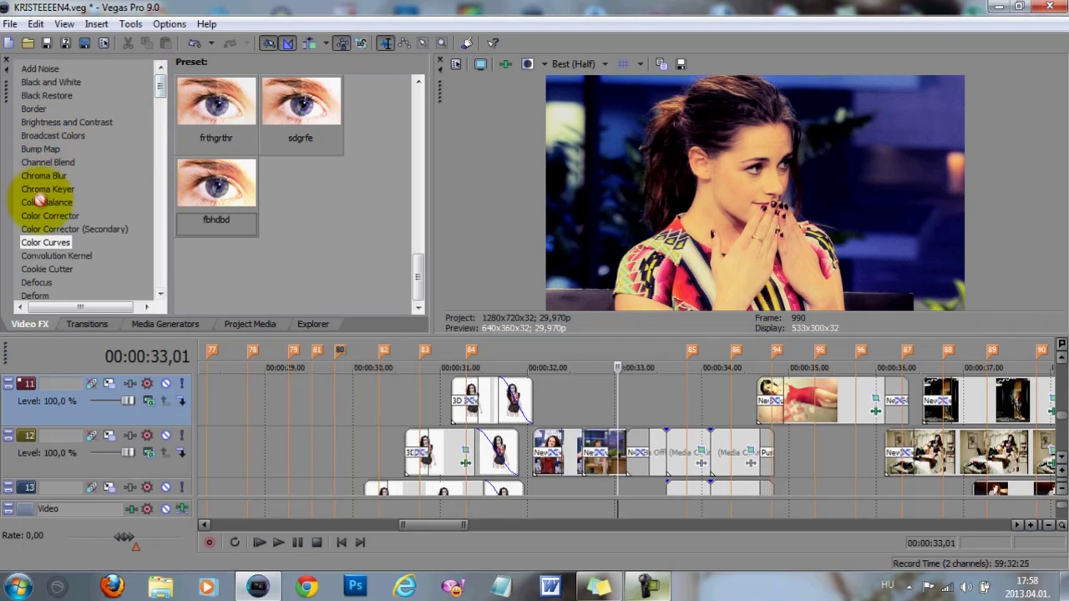
pyautogui.click(34, 108)
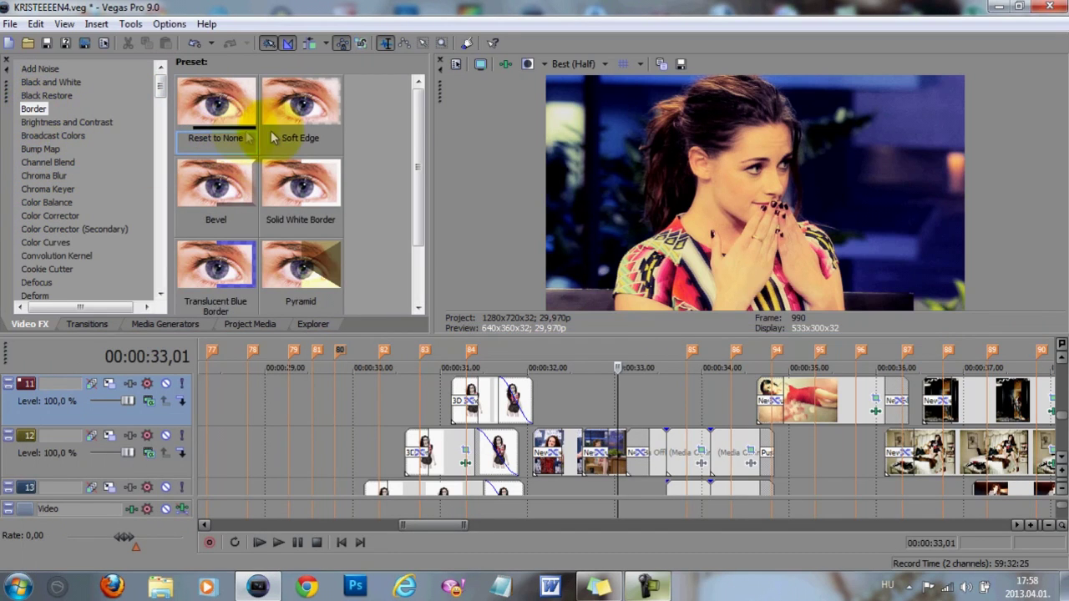
pyautogui.click(506, 64)
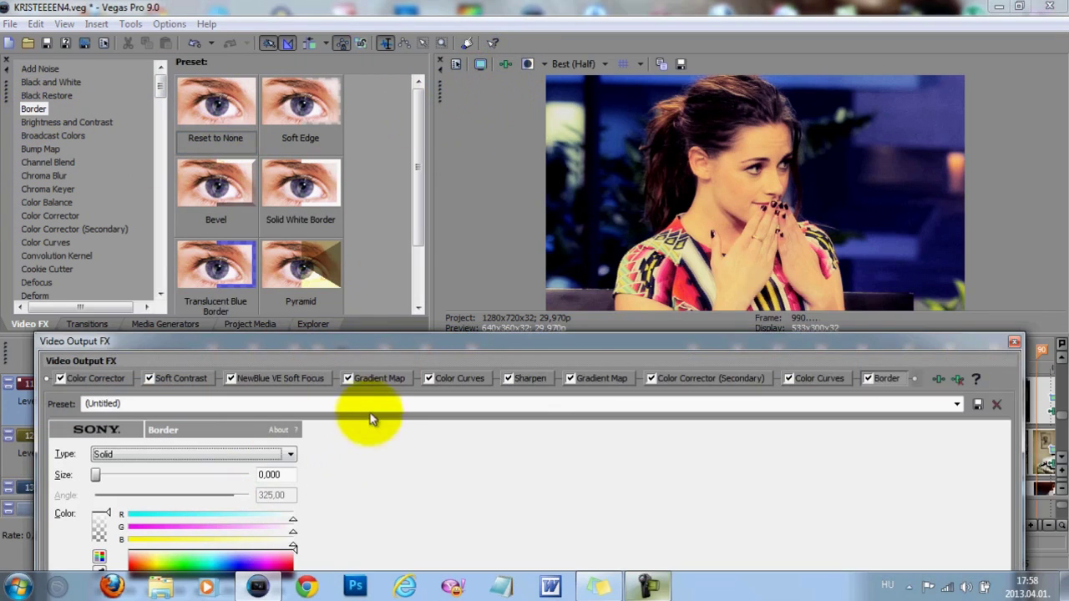
pyautogui.moveTo(383, 339); pyautogui.dragTo(386, 314)
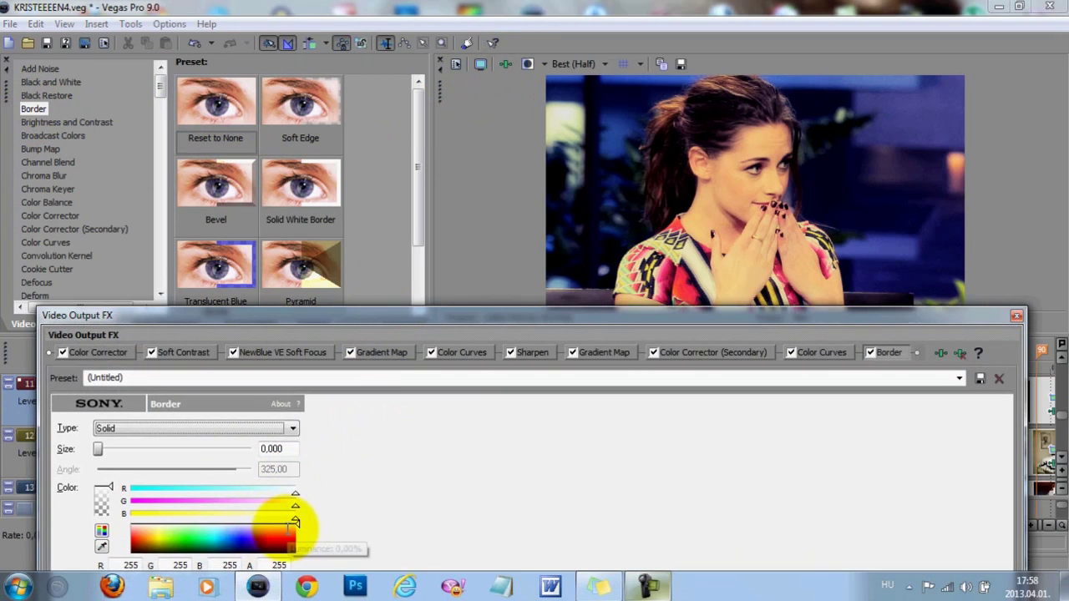
# Step: Set the Border colour to black and its size to 0,010, then close the window
pyautogui.moveTo(292, 526); pyautogui.dragTo(294, 553)
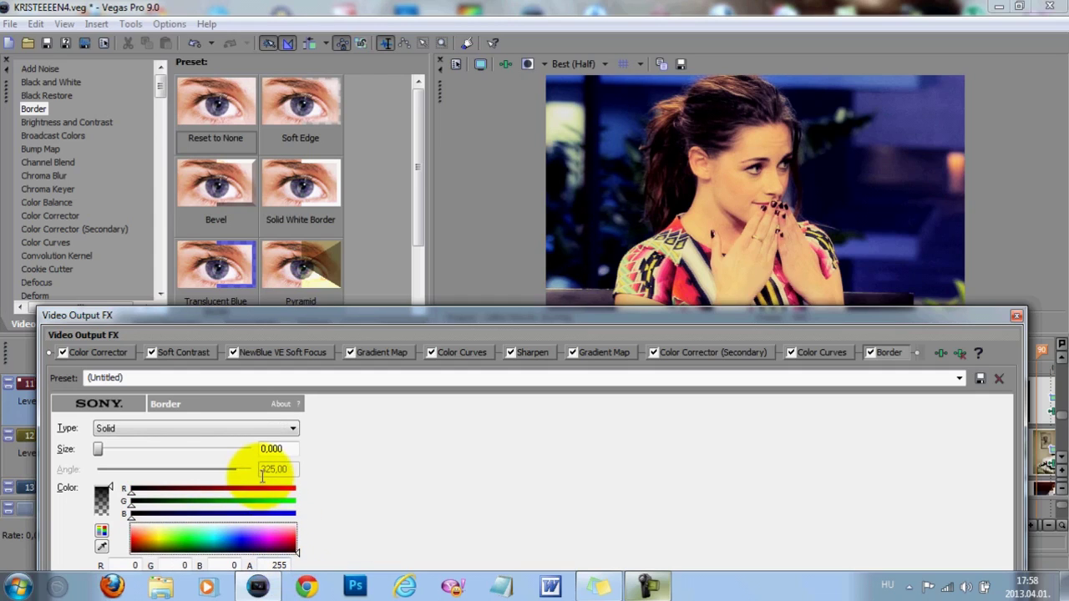
pyautogui.moveTo(274, 452); pyautogui.dragTo(299, 452)
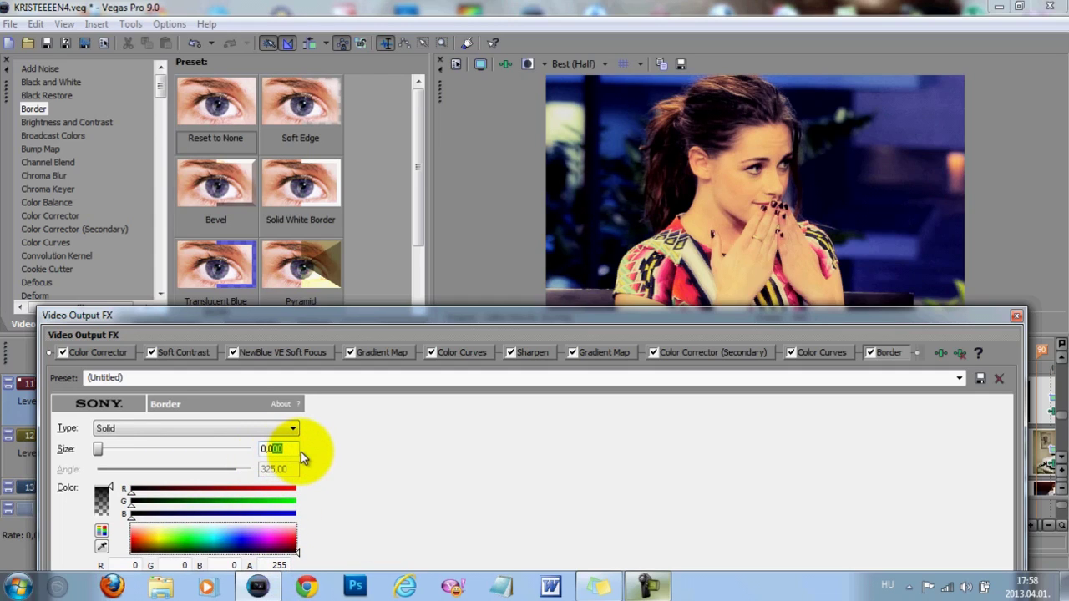
pyautogui.write('0,01')
pyautogui.press('Return')
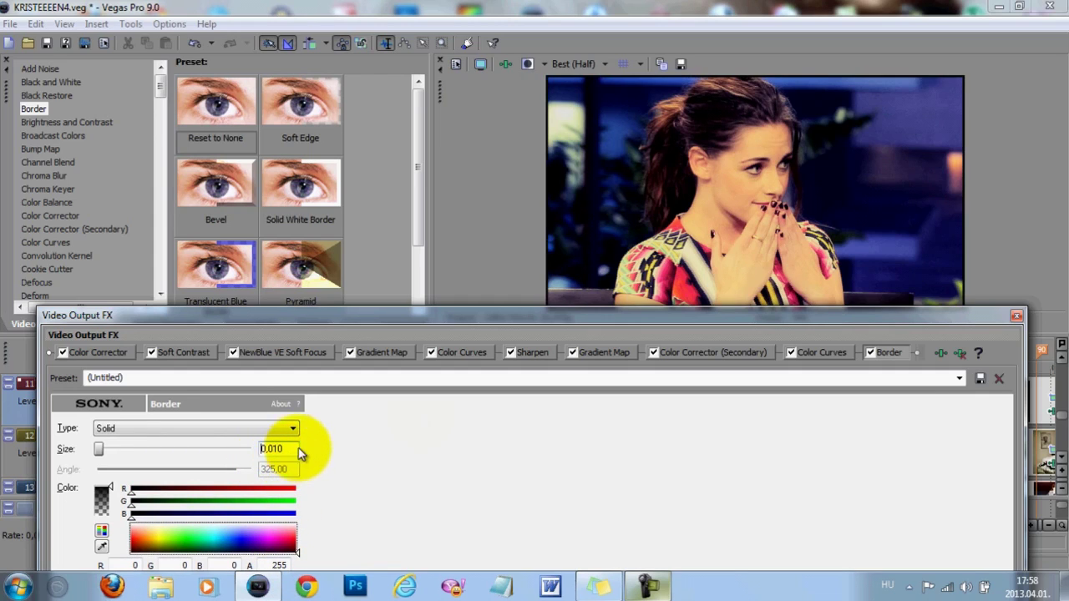
pyautogui.click(1015, 317)
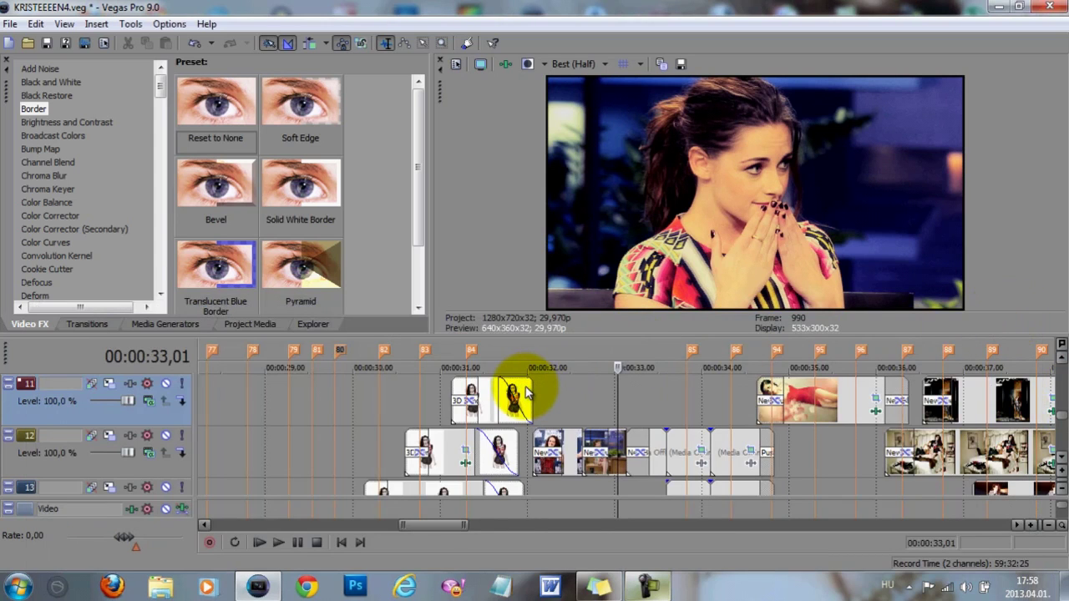
# Step: Step the playhead via 00:00:37,25 and 00:00:43,25 to 00:00:44,13, then open Video Output FX
pyautogui.scroll(-3, 854, 432)
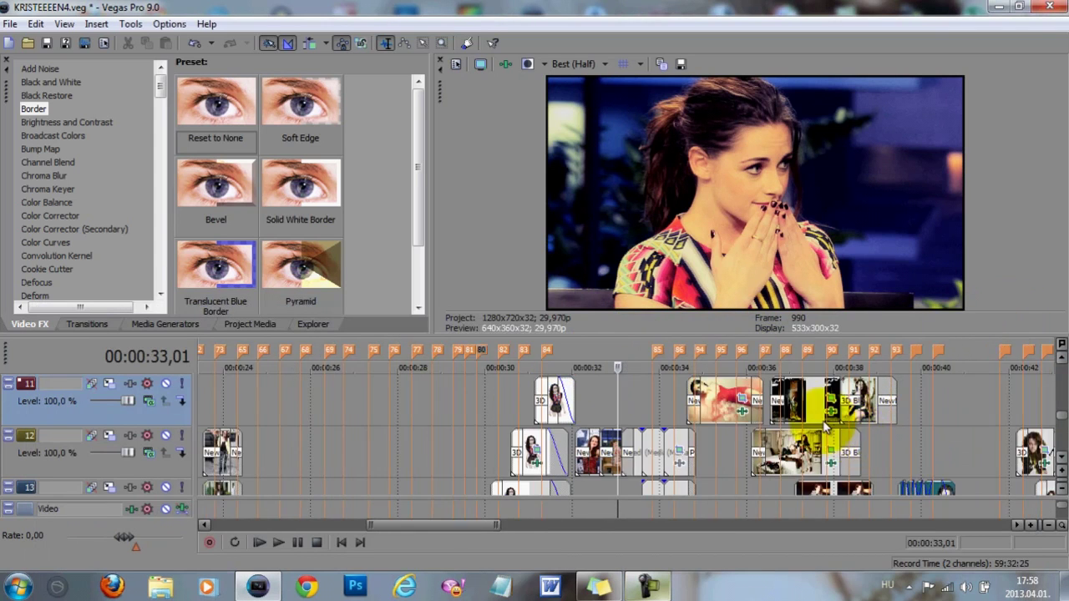
pyautogui.click(825, 428)
pyautogui.click(818, 393)
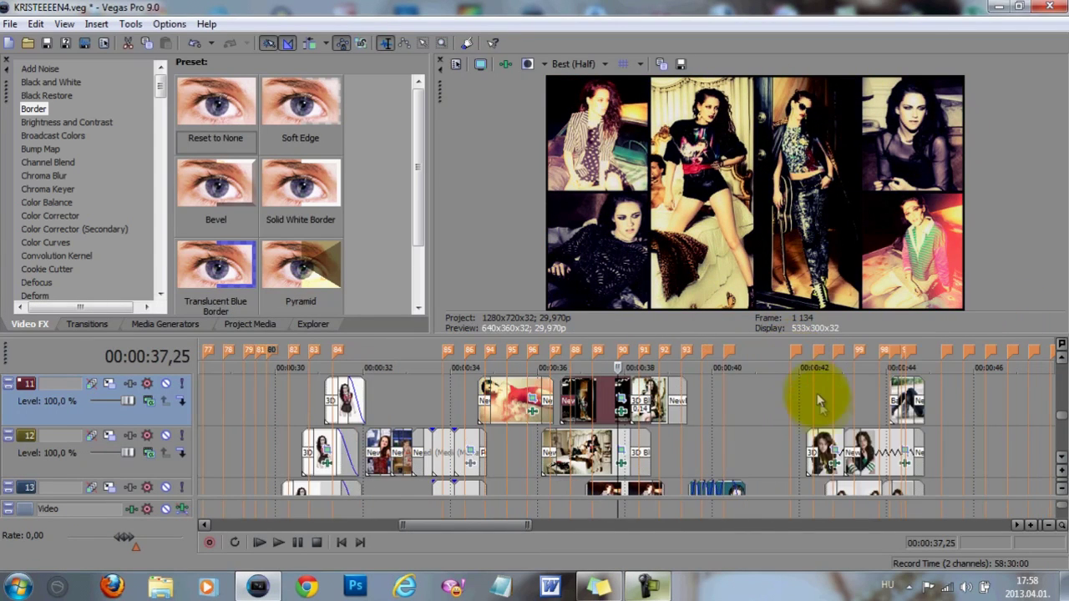
pyautogui.click(874, 401)
pyautogui.scroll(2, 849, 406)
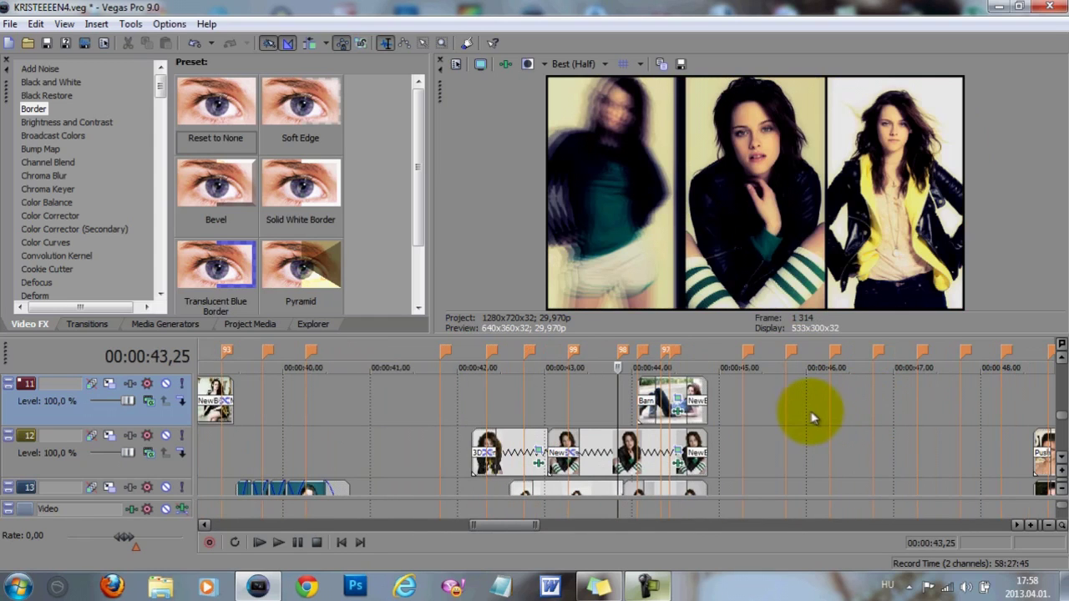
pyautogui.click(670, 394)
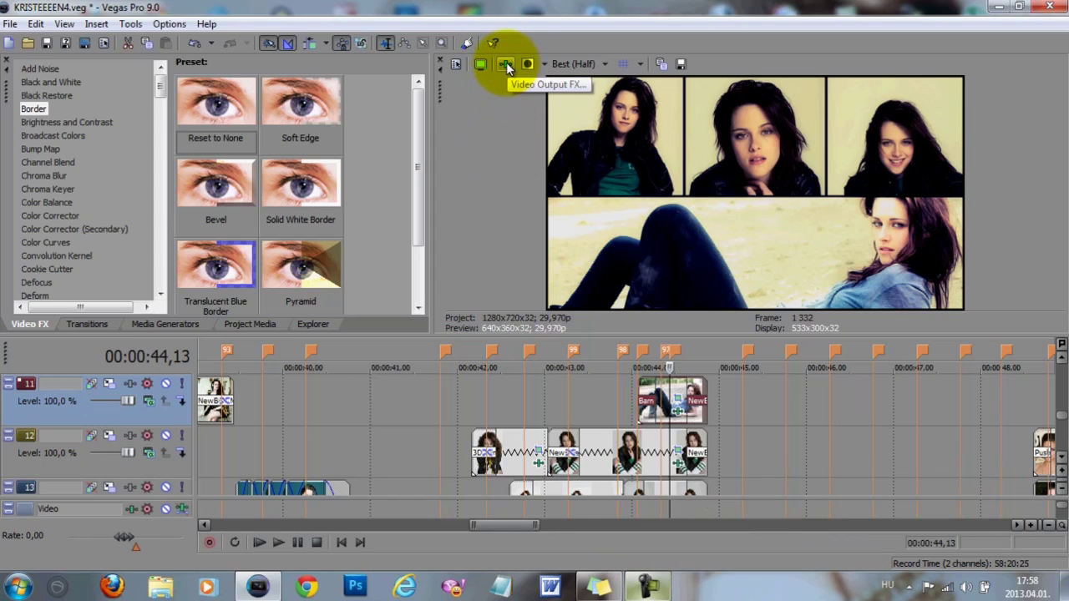
pyautogui.click(507, 67)
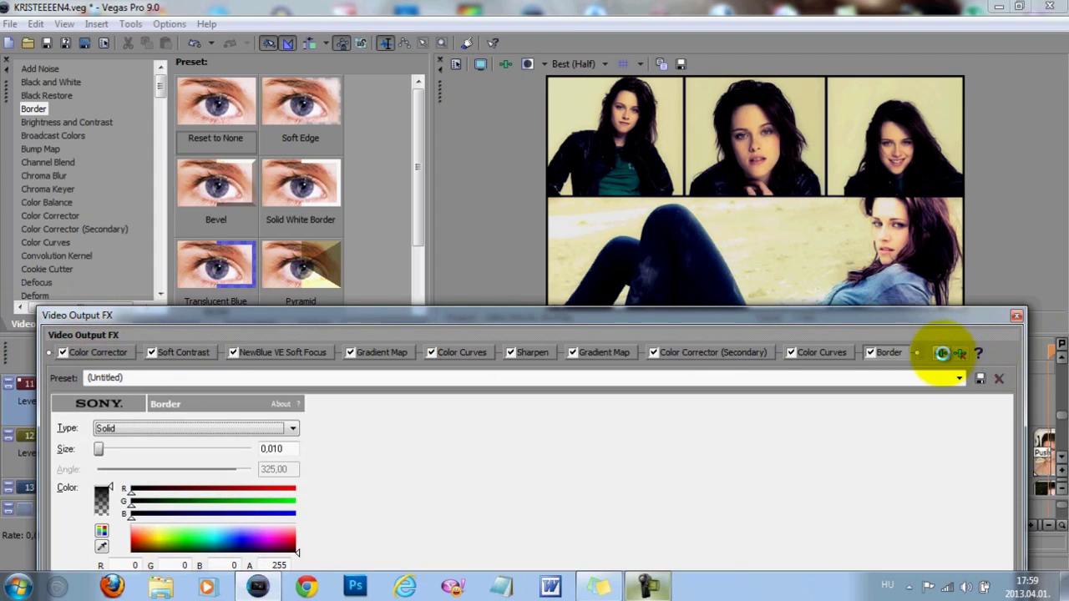
# Step: Save the Color Corrector-to-Border output chain as filter package 'col.tutorial' and close both windows
pyautogui.click(940, 352)
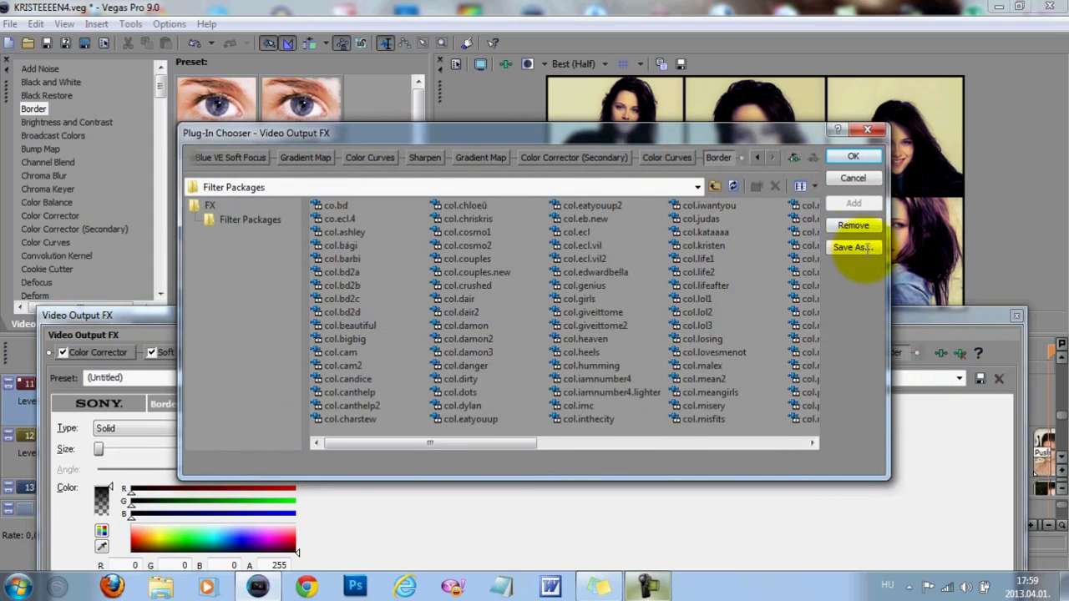
pyautogui.click(853, 248)
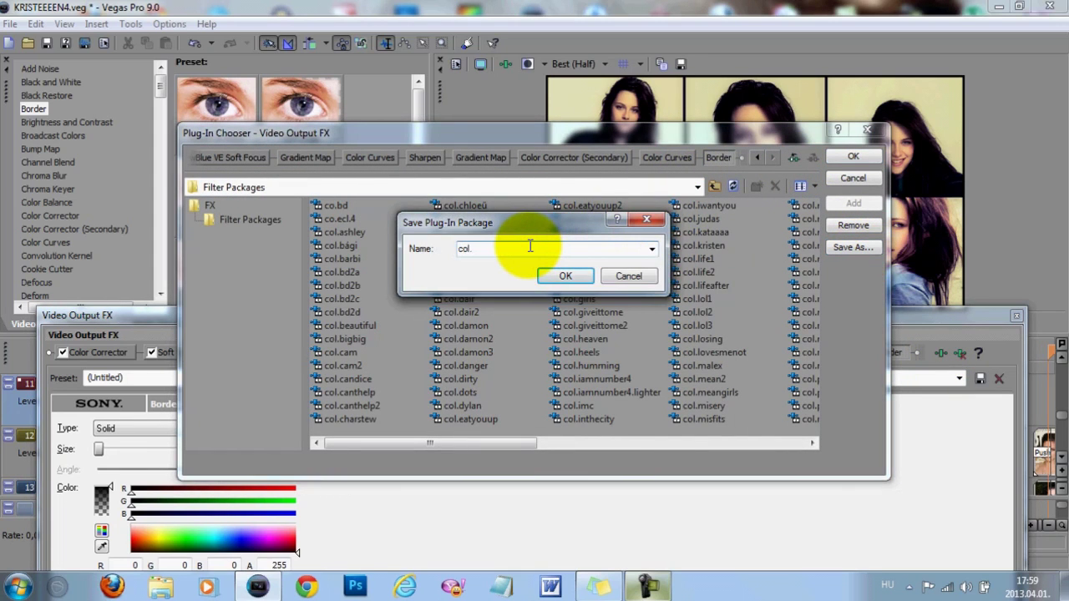
pyautogui.write('col.tutorial')
pyautogui.click(577, 277)
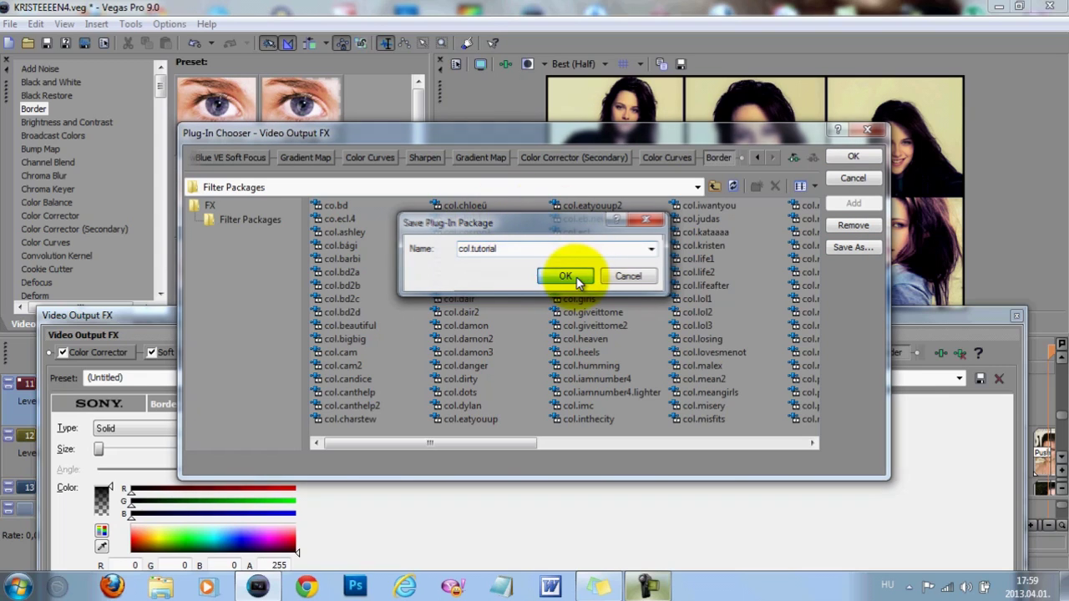
pyautogui.moveTo(506, 445); pyautogui.dragTo(744, 441)
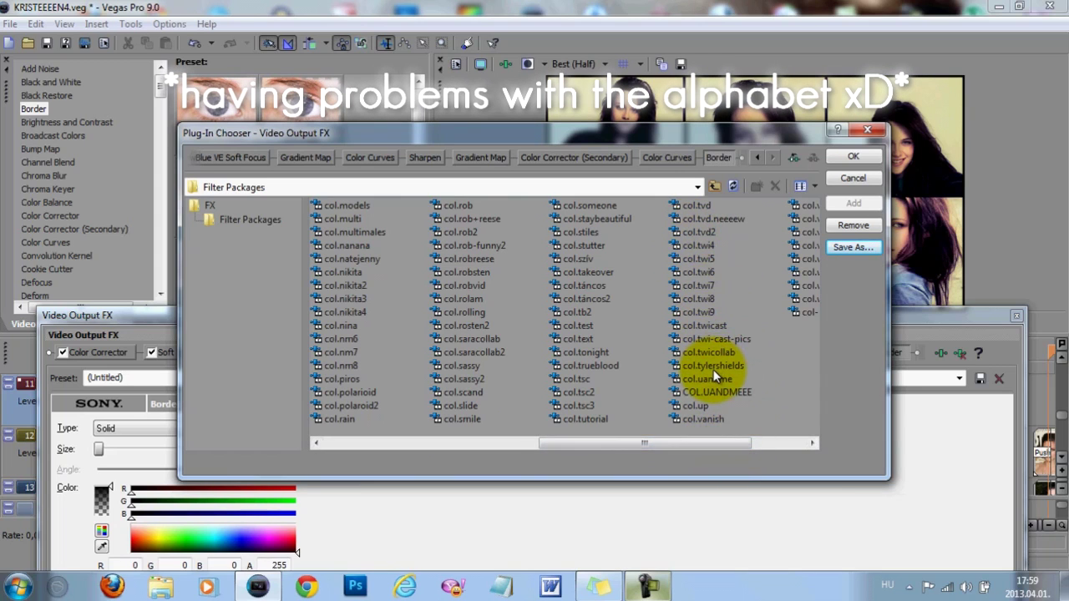
pyautogui.click(582, 417)
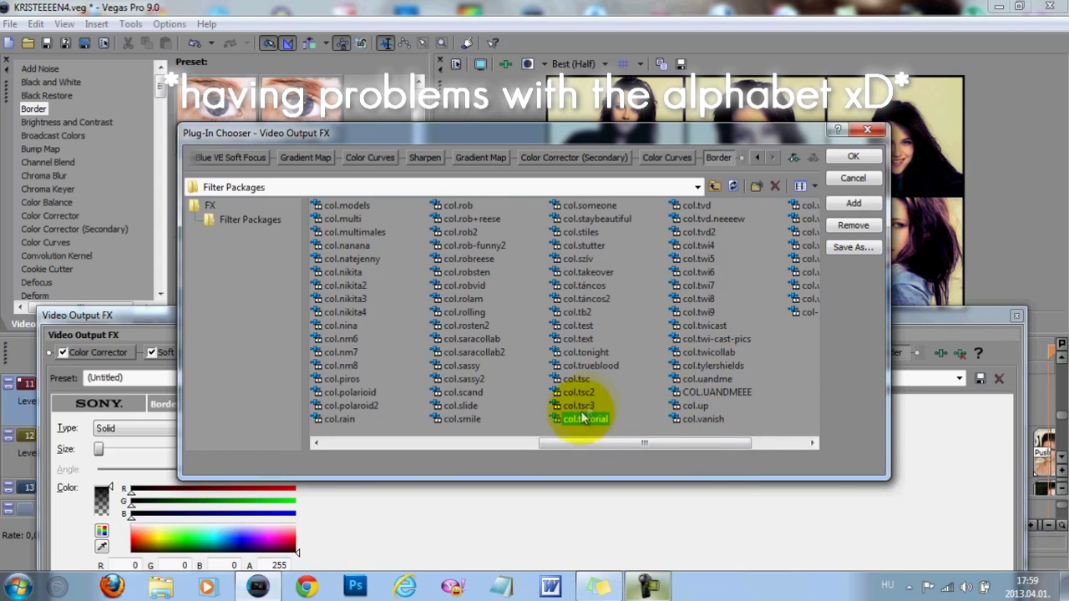
pyautogui.click(852, 179)
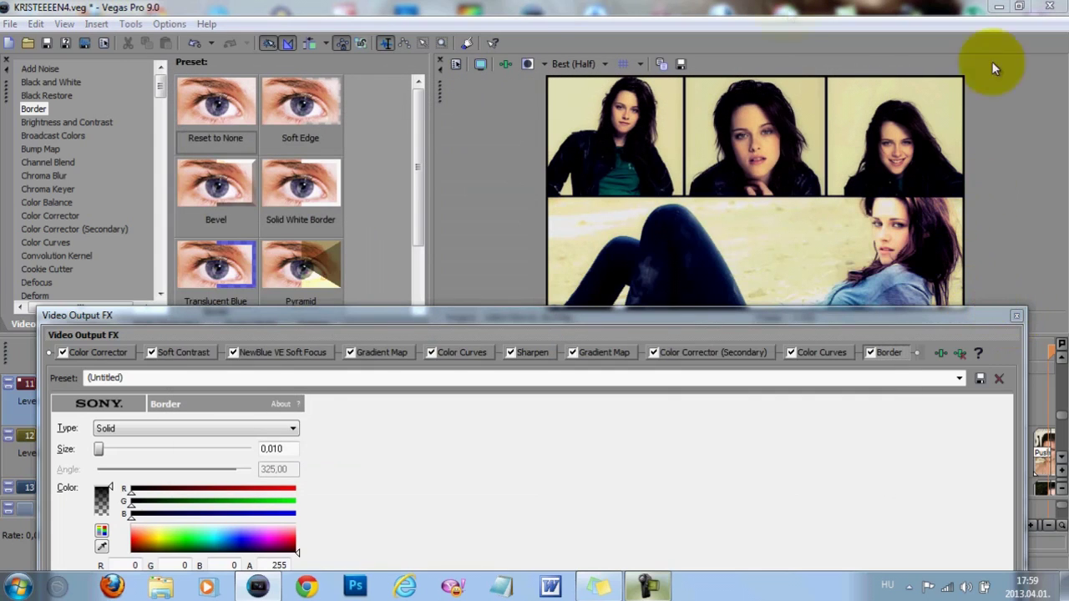
pyautogui.click(1016, 316)
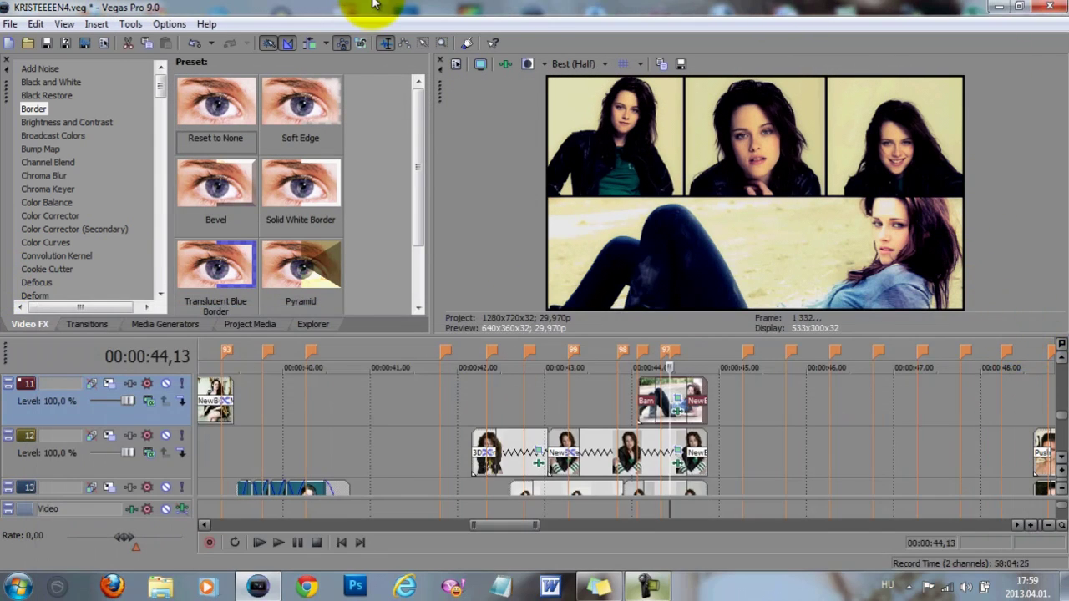
# Step: Delete all Video Output FX effects, leaving the output chain empty
pyautogui.rightClick(506, 68)
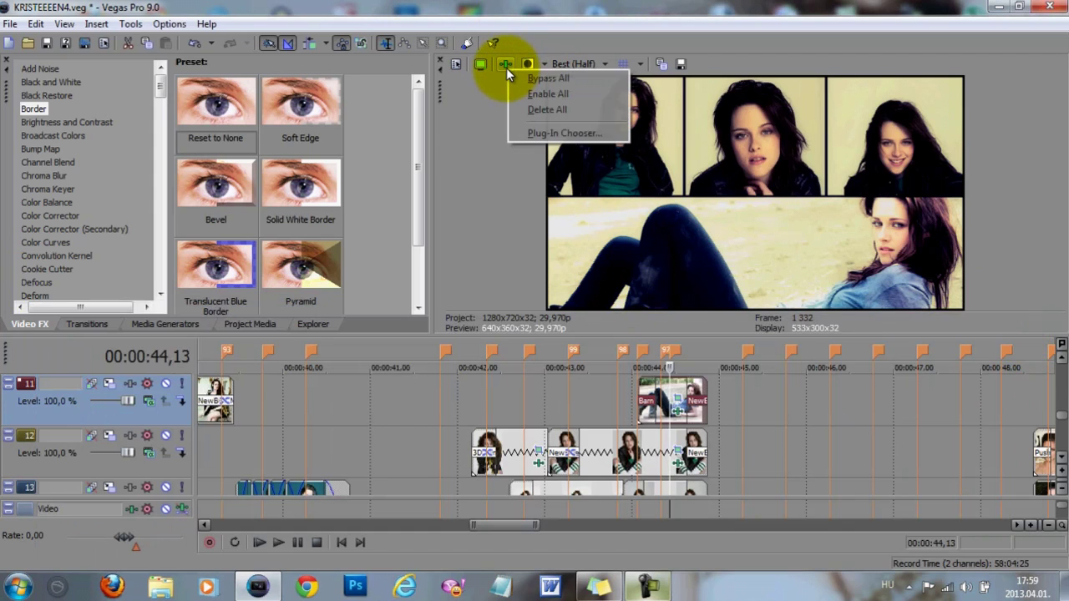
pyautogui.click(541, 109)
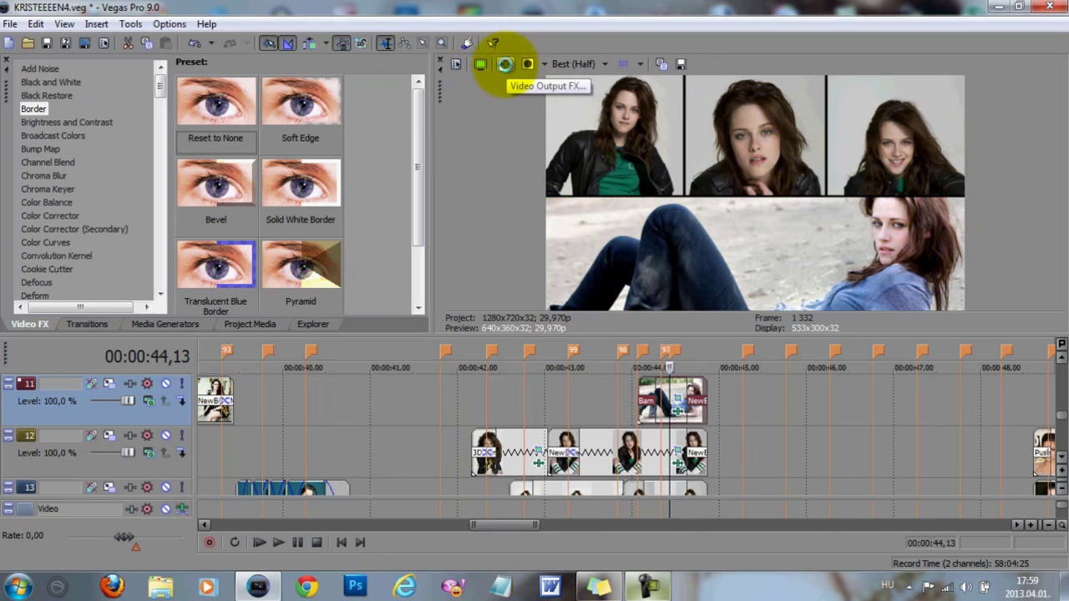
pyautogui.click(504, 64)
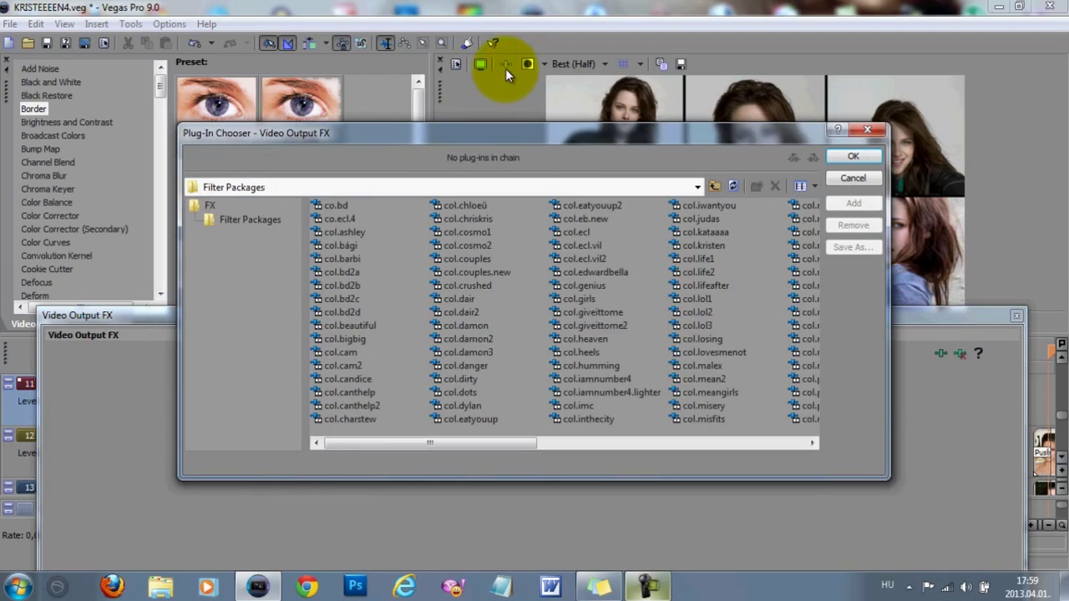
# Step: Reapply the col.tutorial package to the empty output chain and close the window
pyautogui.moveTo(511, 442); pyautogui.dragTo(729, 451)
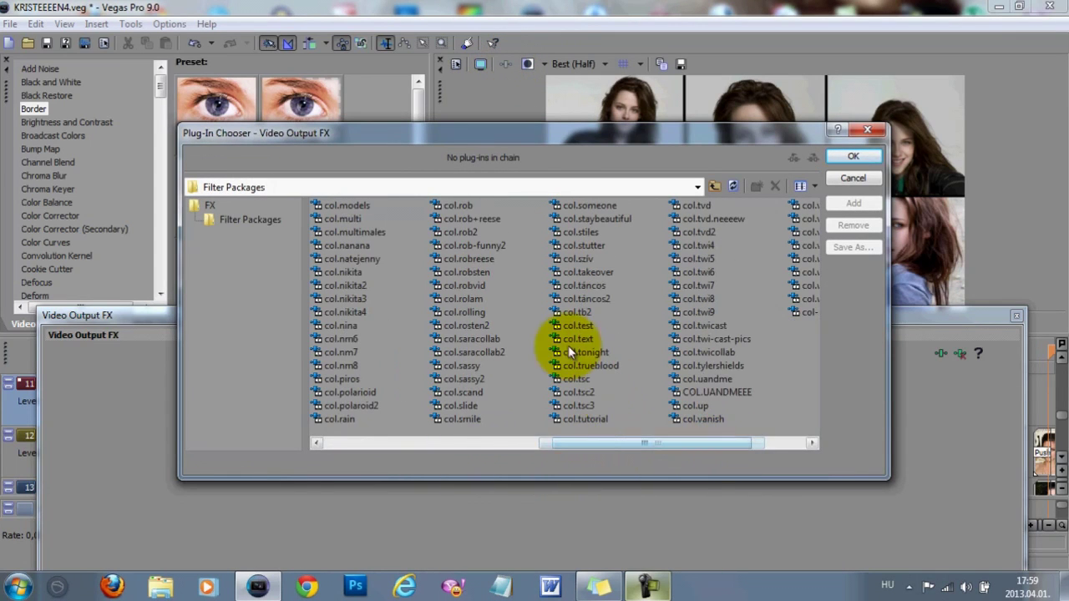
pyautogui.click(589, 419)
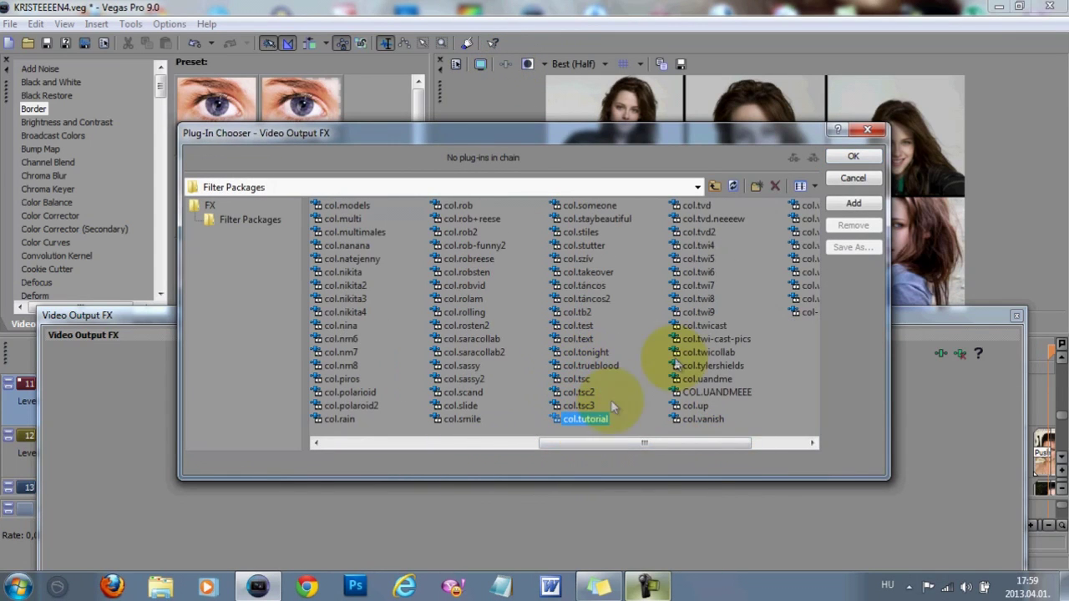
pyautogui.click(853, 206)
pyautogui.click(854, 156)
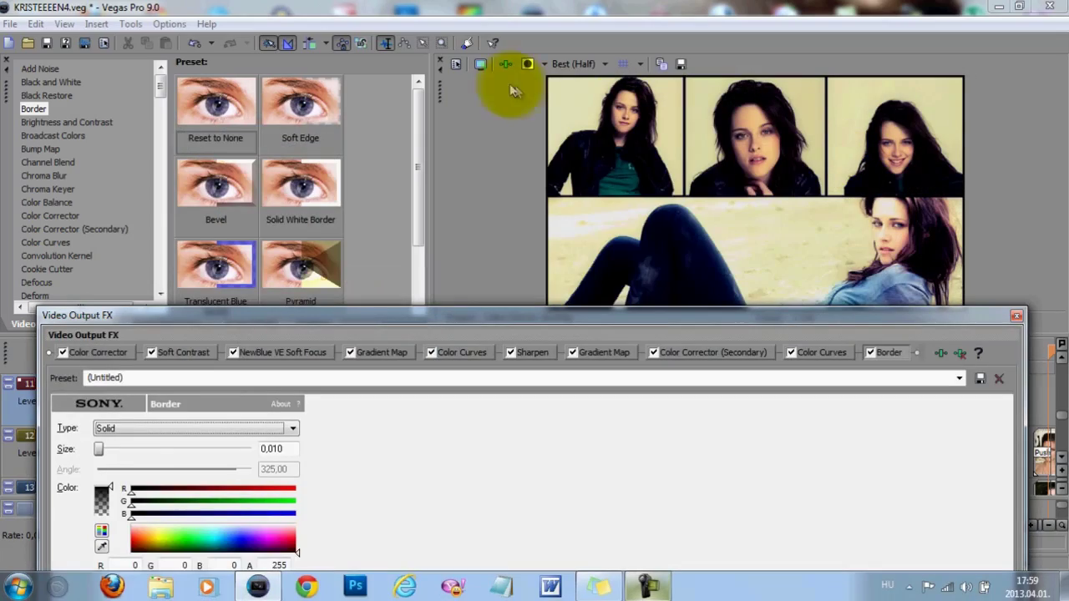
pyautogui.click(1016, 315)
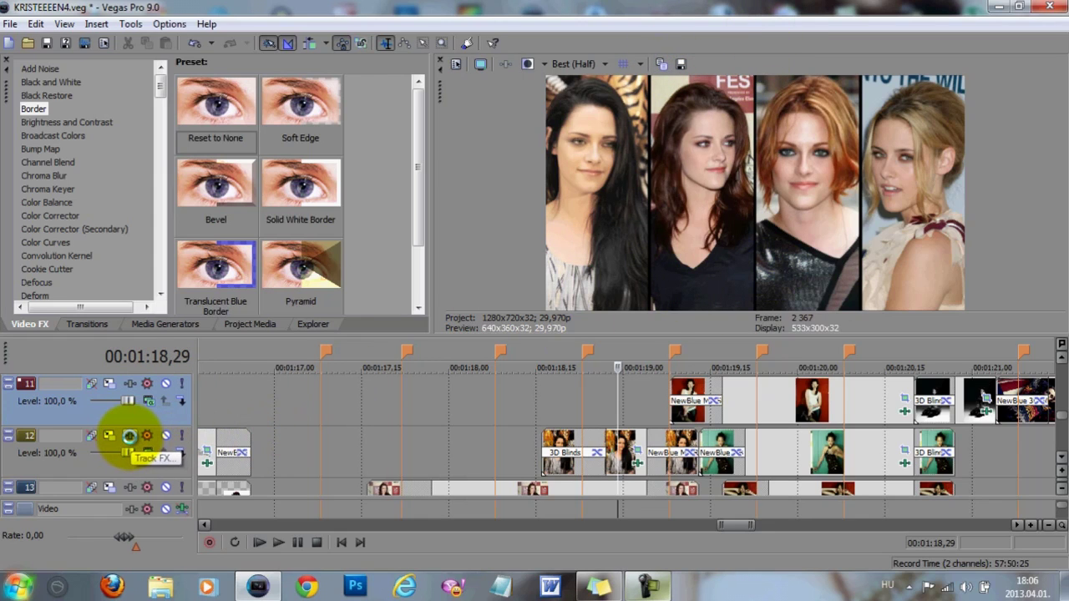
# Step: Add the col.tutorial effect package to track 12's Track FX
pyautogui.click(129, 436)
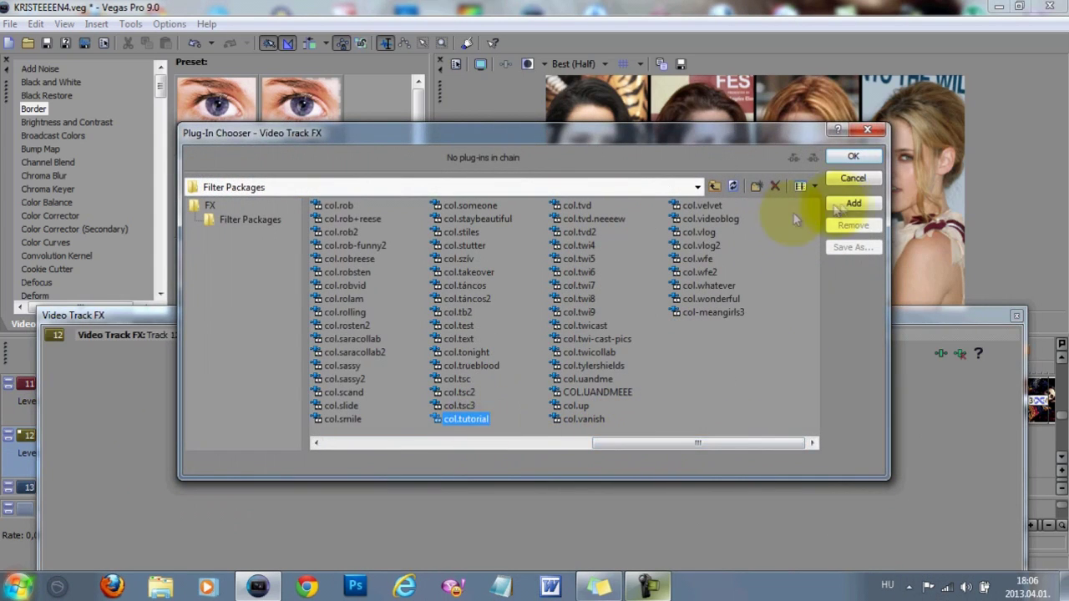
pyautogui.click(853, 203)
pyautogui.click(852, 156)
pyautogui.click(1017, 316)
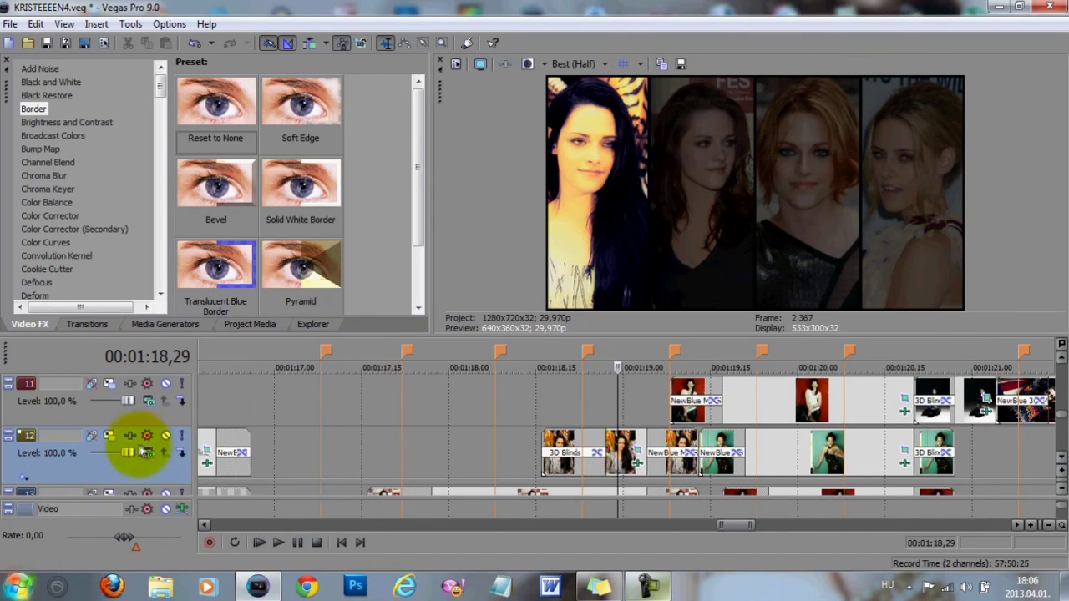
# Step: Toggle track 12's second Gradient Map off and back on, then close its FX window
pyautogui.click(109, 435)
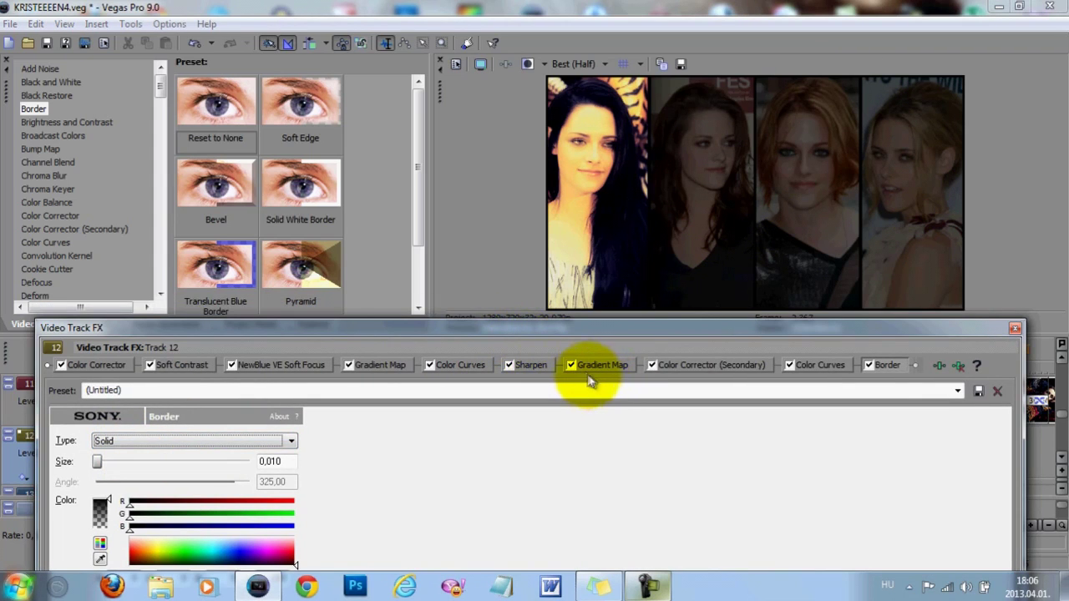
pyautogui.click(349, 365)
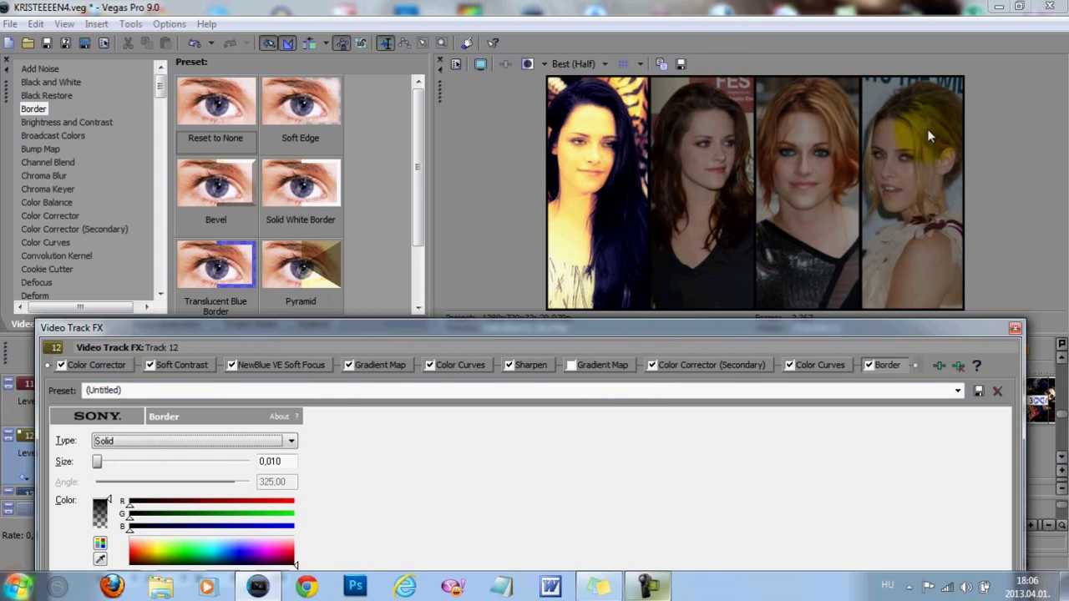
pyautogui.press('space')
pyautogui.click(1013, 329)
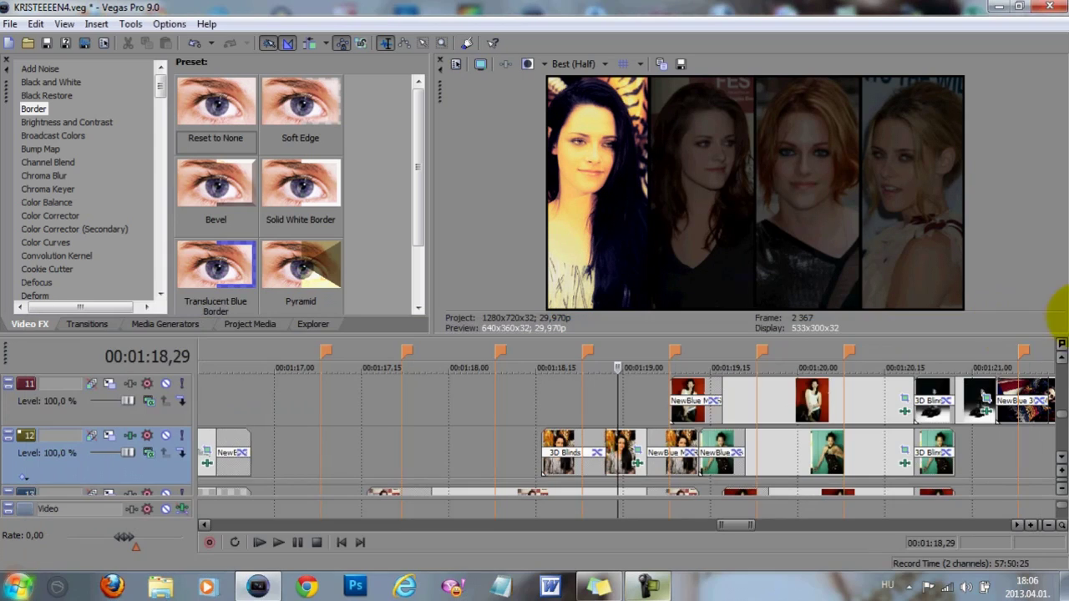
pyautogui.click(1061, 456)
# Step: Add the col.tutorial effect package to track 13's Track FX
pyautogui.click(134, 442)
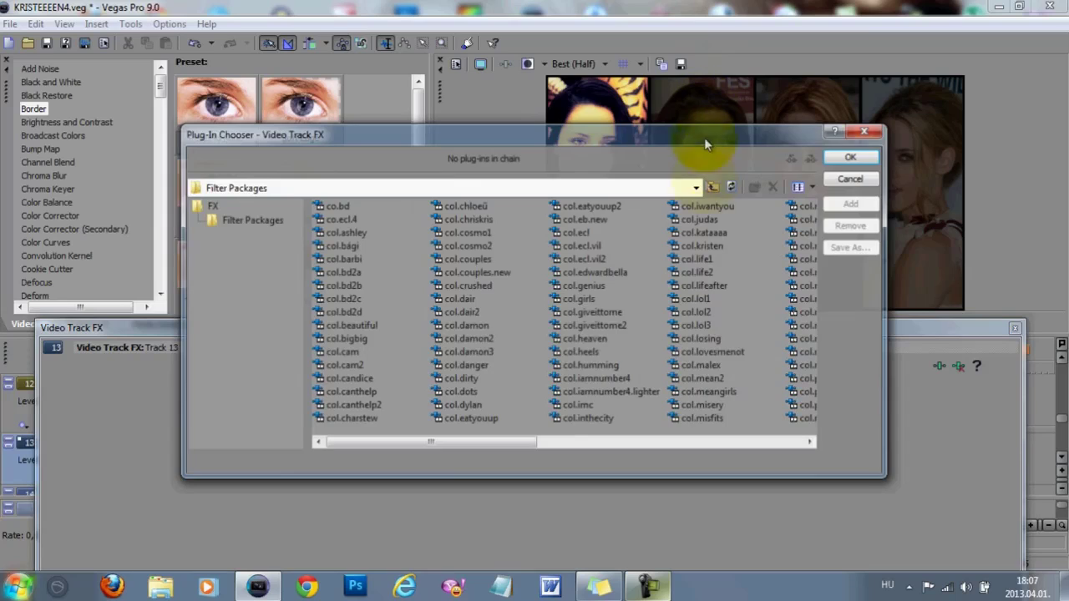
pyautogui.click(751, 444)
pyautogui.click(466, 418)
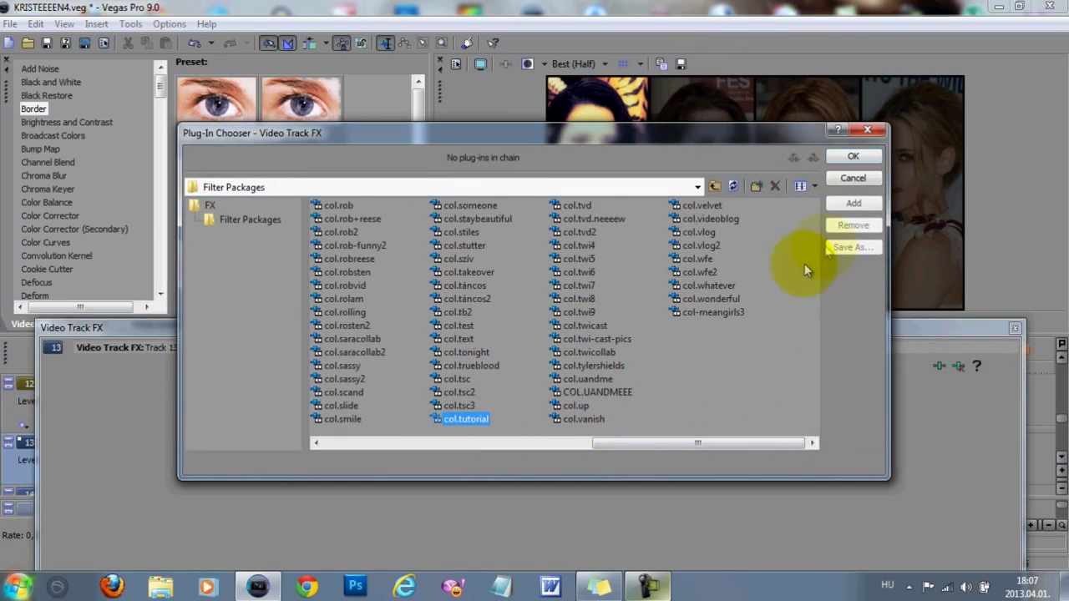
pyautogui.click(853, 203)
pyautogui.click(853, 156)
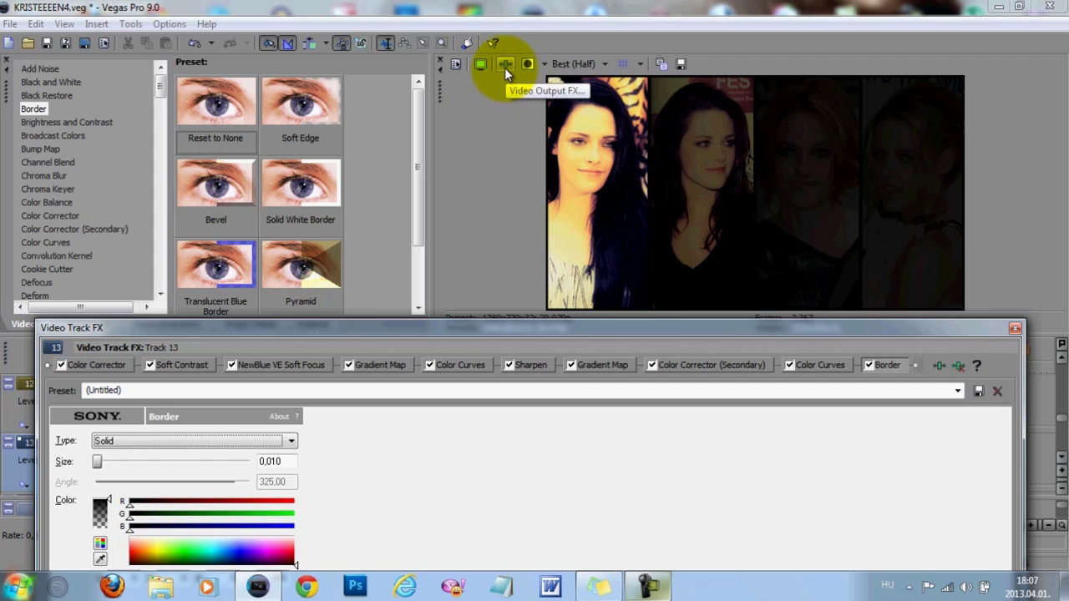
pyautogui.click(1015, 328)
# Step: Delete all track effects from both track 12 and track 13
pyautogui.rightClick(142, 387)
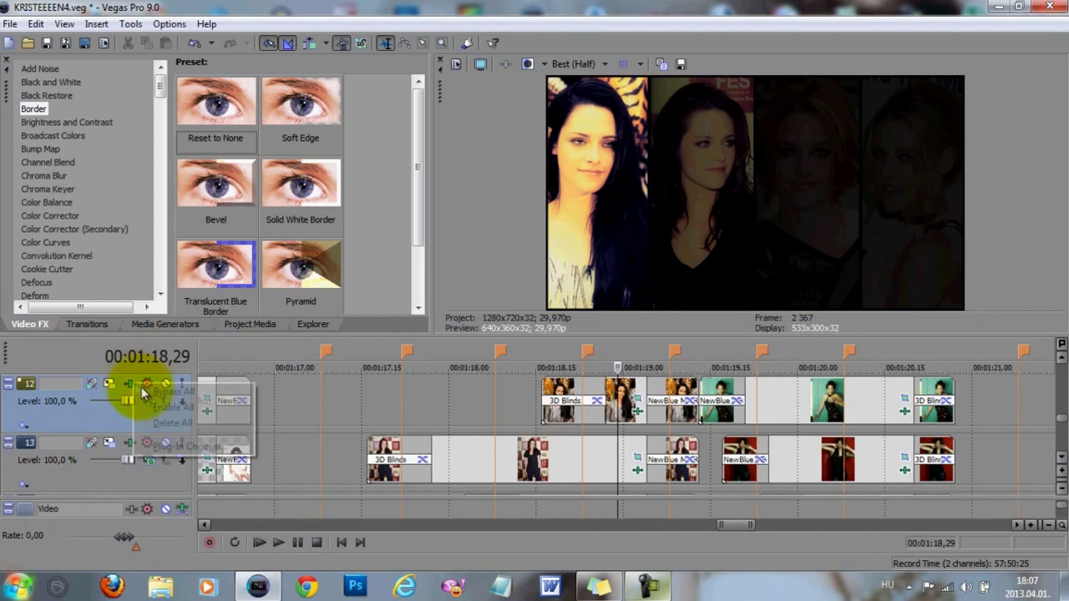
pyautogui.click(173, 424)
pyautogui.rightClick(134, 435)
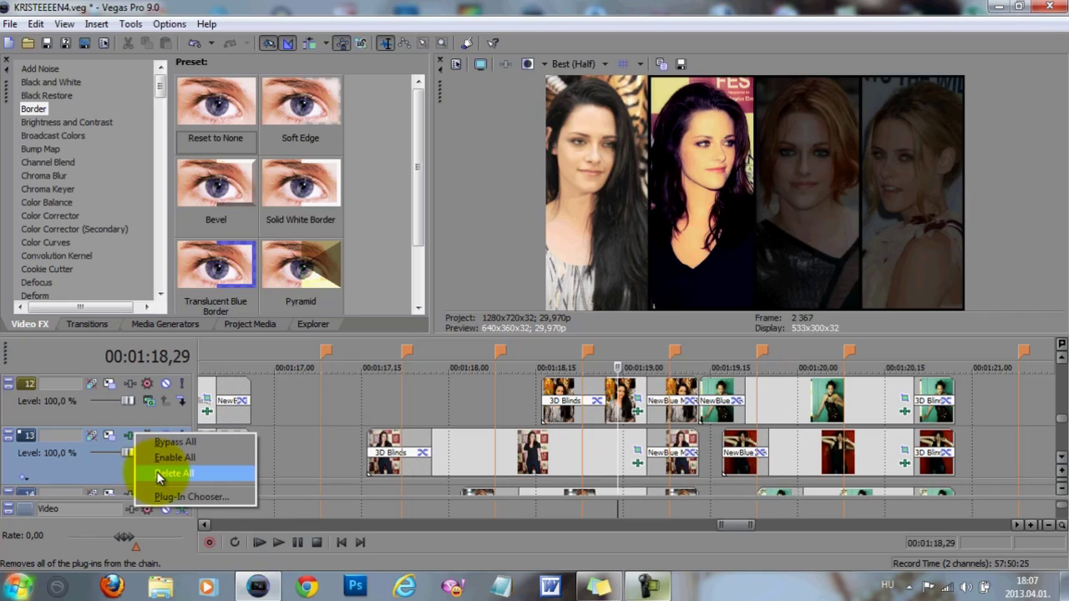
pyautogui.click(159, 474)
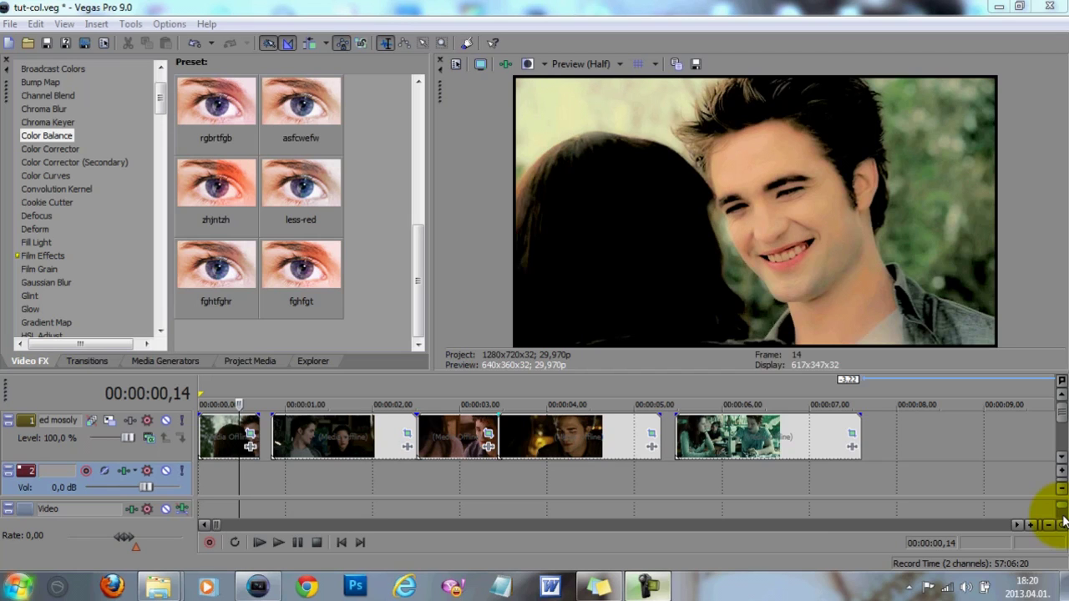
pyautogui.click(503, 65)
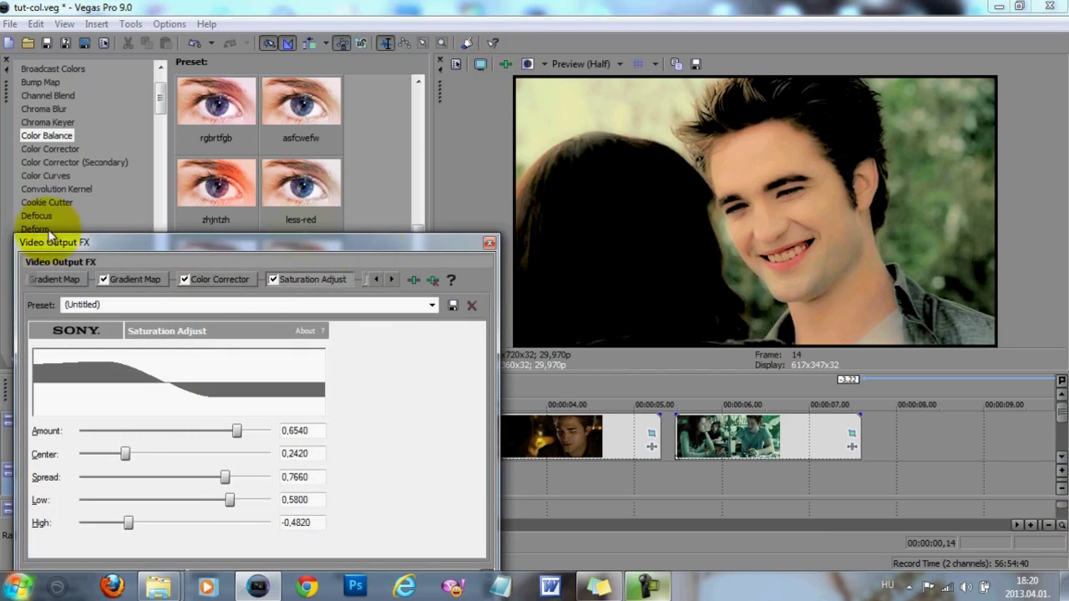
pyautogui.click(489, 242)
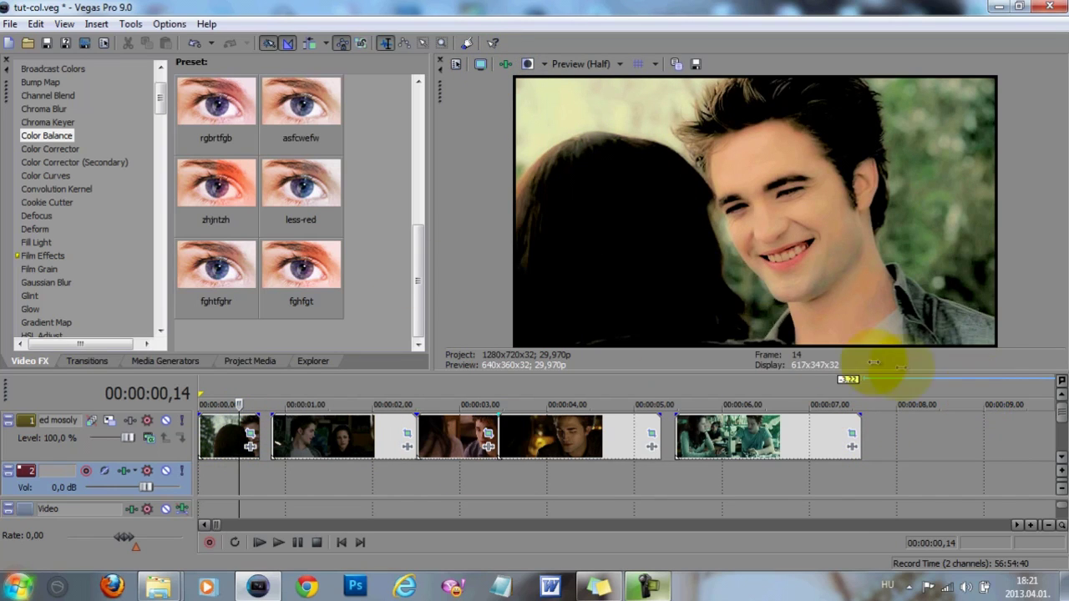
# Step: Apply the less-red Color Balance preset (midtones Red -0,0855, Blue 0,0340) to the clip at 00:00:03,04
pyautogui.click(471, 429)
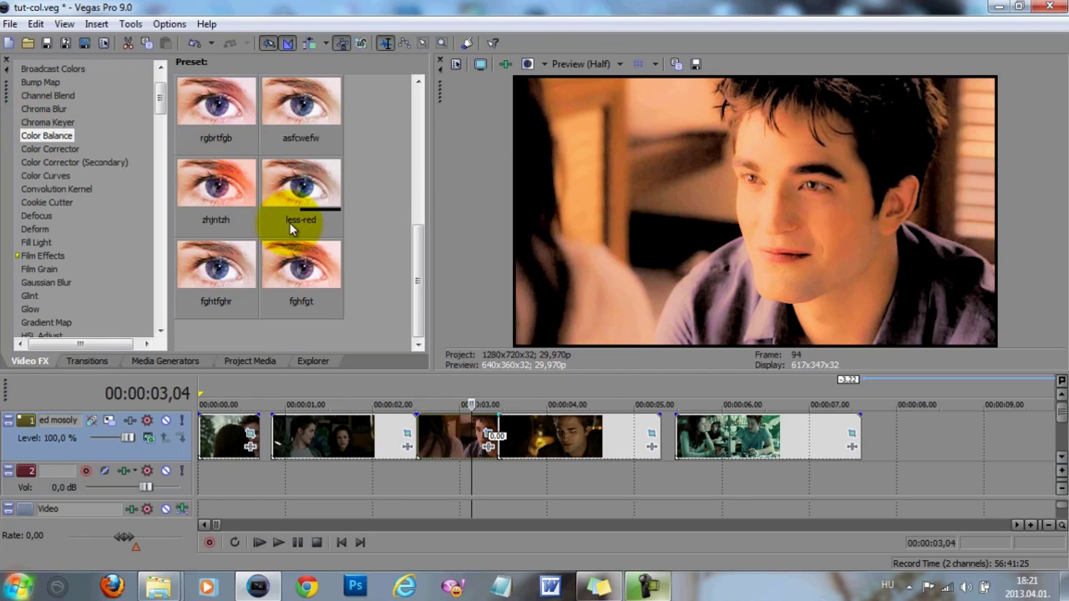
pyautogui.moveTo(315, 222); pyautogui.dragTo(449, 431)
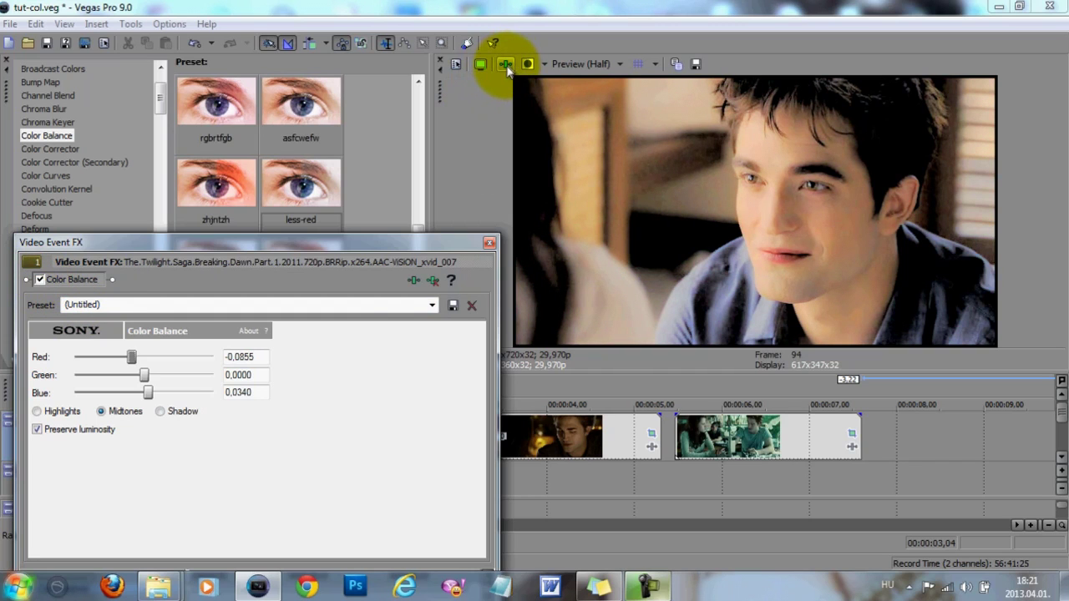
pyautogui.click(489, 242)
pyautogui.click(580, 445)
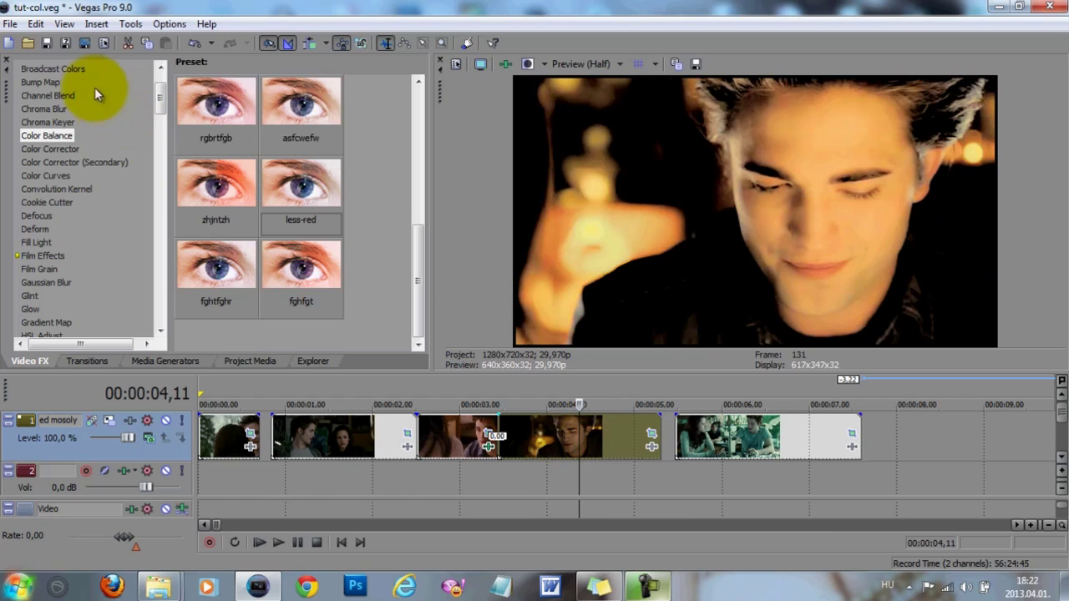
# Step: Browse the Brightness and Contrast, Color Corrector and Color Curves presets
pyautogui.scroll(1, 94, 87)
pyautogui.click(58, 101)
pyautogui.click(48, 198)
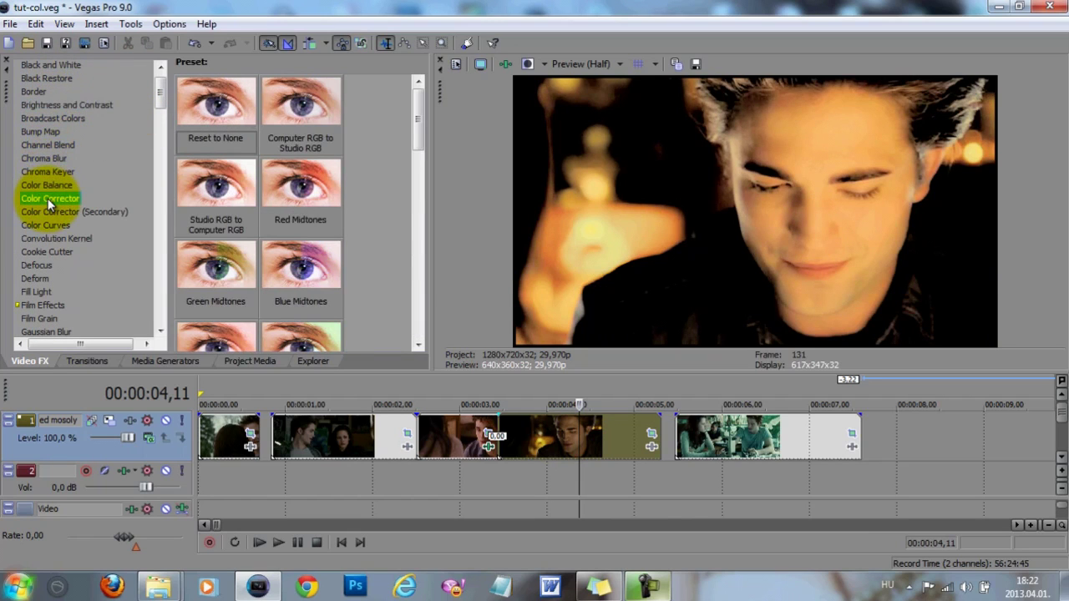
pyautogui.click(51, 226)
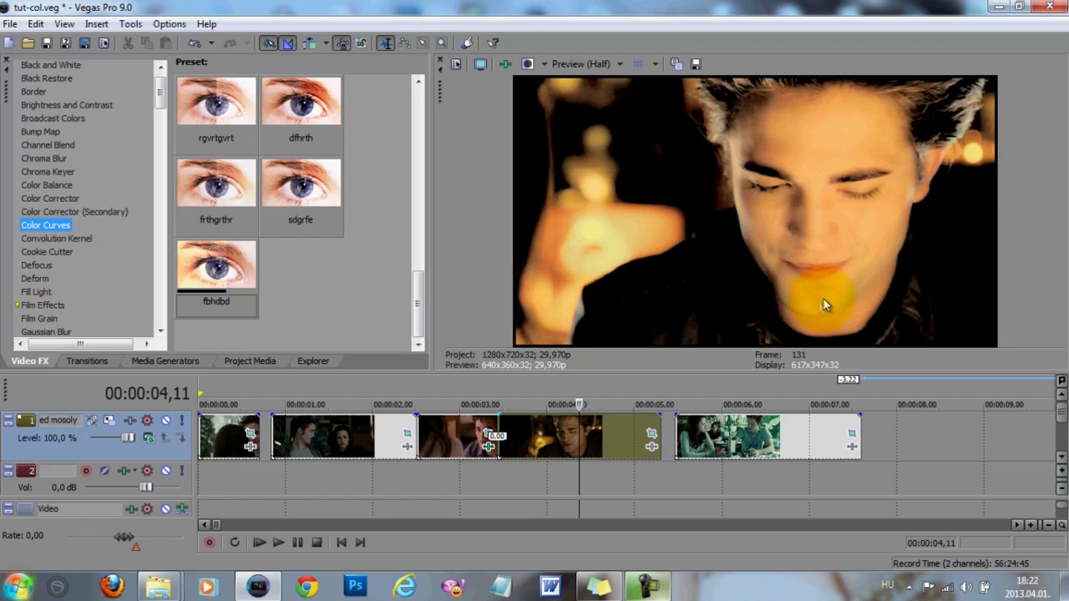
# Step: Select the greenish last clip and open the Video Output FX chain
pyautogui.click(733, 443)
pyautogui.scroll(2, 735, 445)
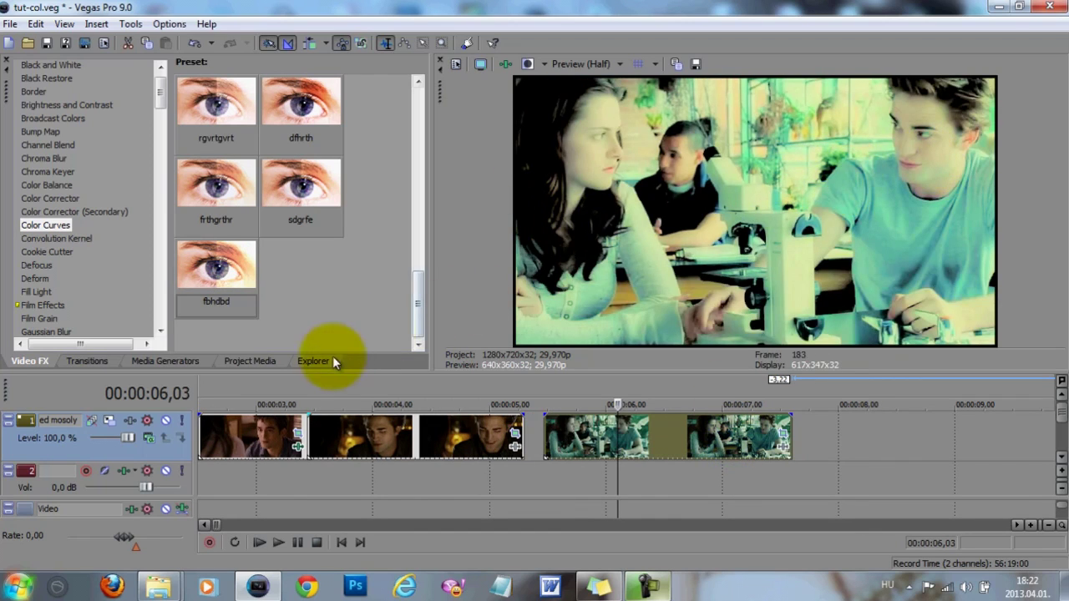
pyautogui.scroll(-4, 489, 429)
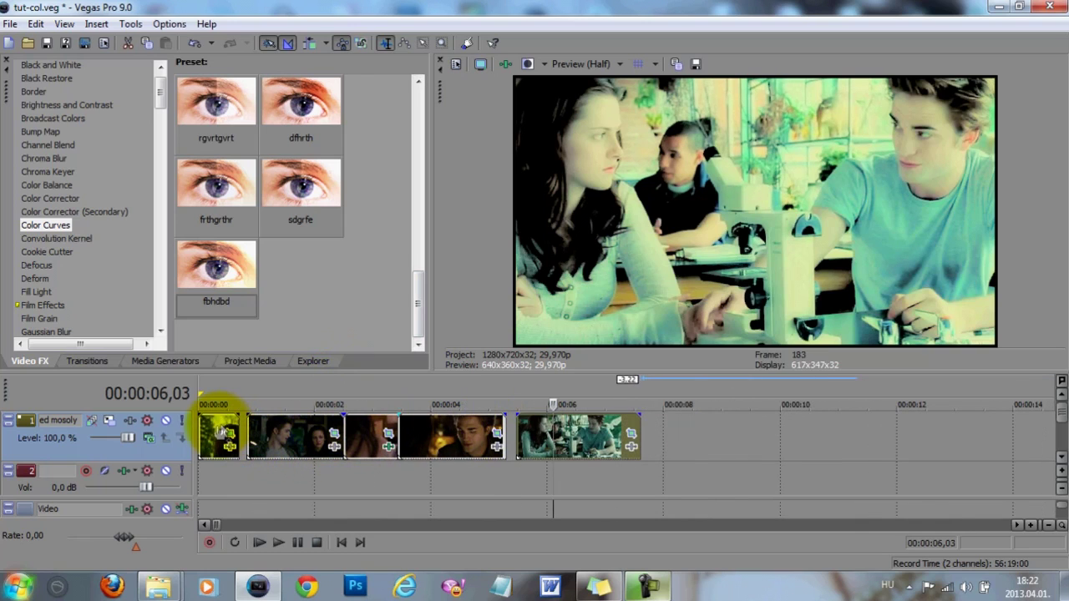
pyautogui.click(217, 432)
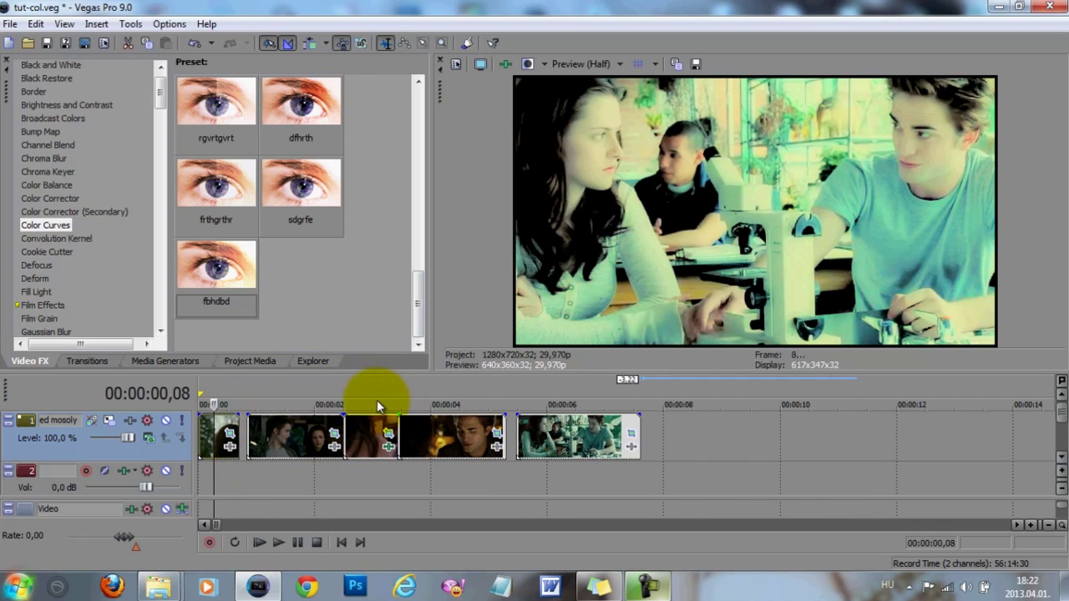
pyautogui.click(564, 432)
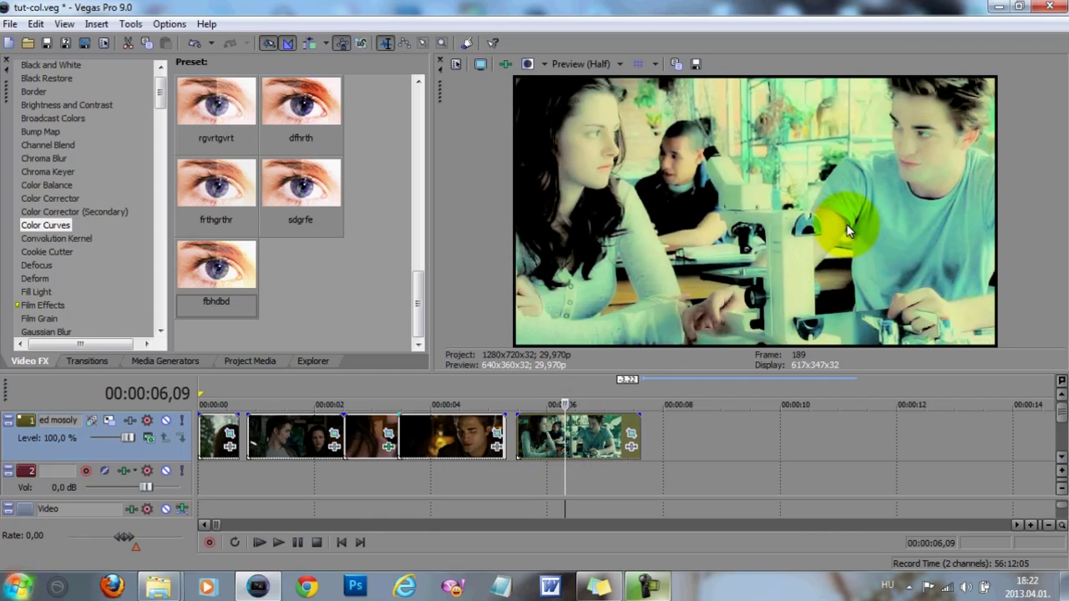
pyautogui.click(505, 65)
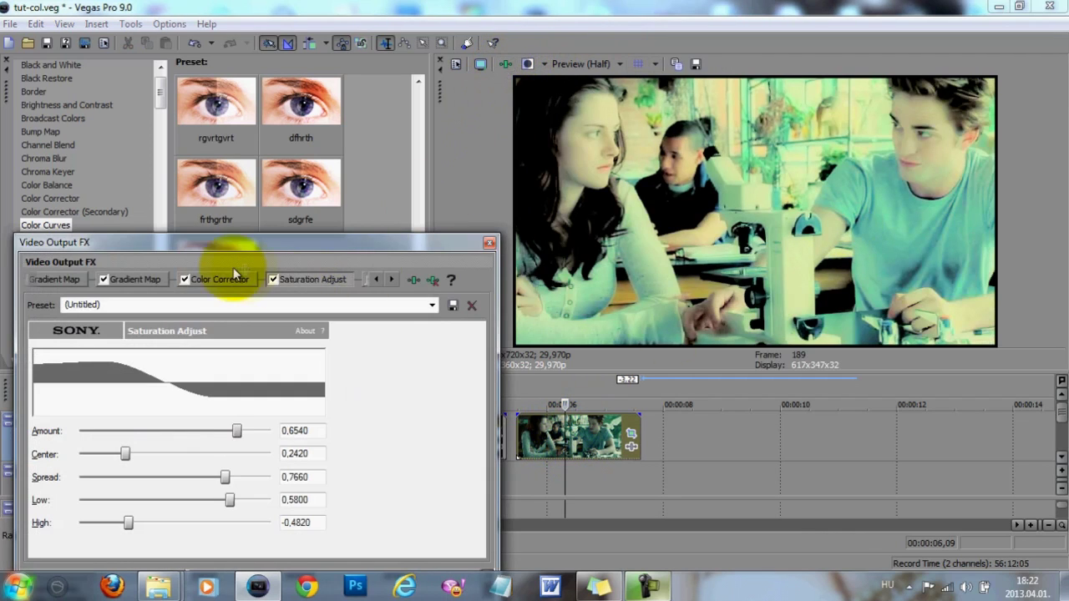
# Step: Apply a Color Balance preset to the last clip, set to Midtones, and close the dialog
pyautogui.click(489, 244)
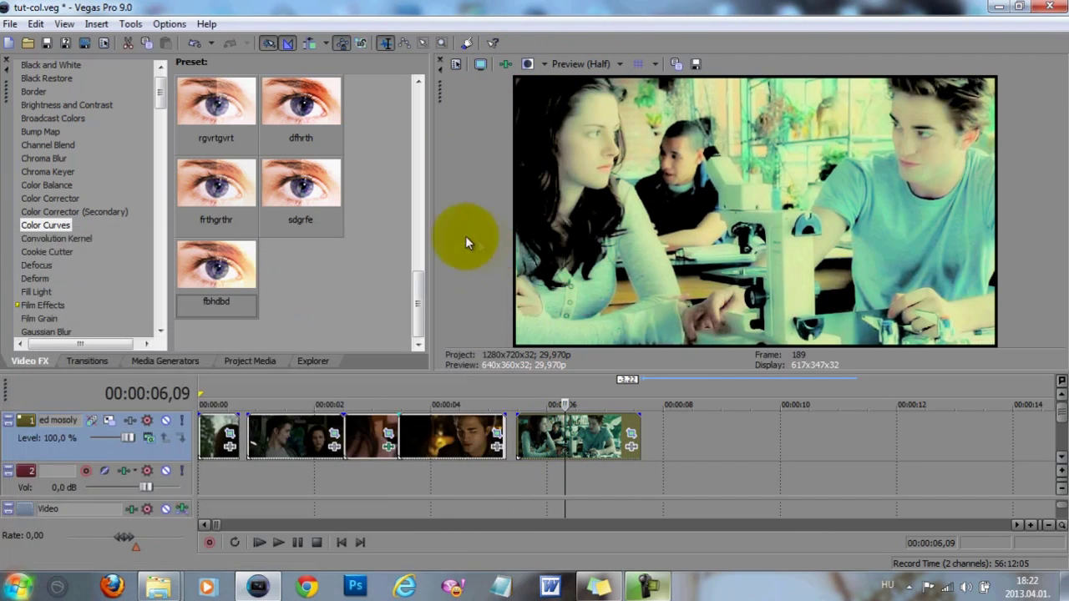
pyautogui.click(49, 184)
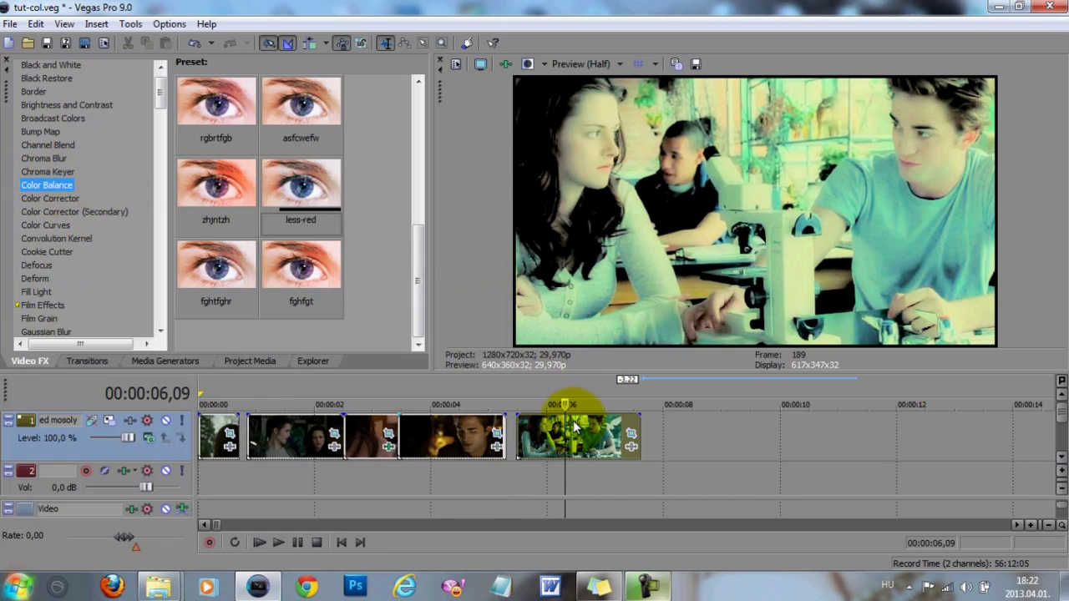
pyautogui.moveTo(470, 337); pyautogui.dragTo(582, 436)
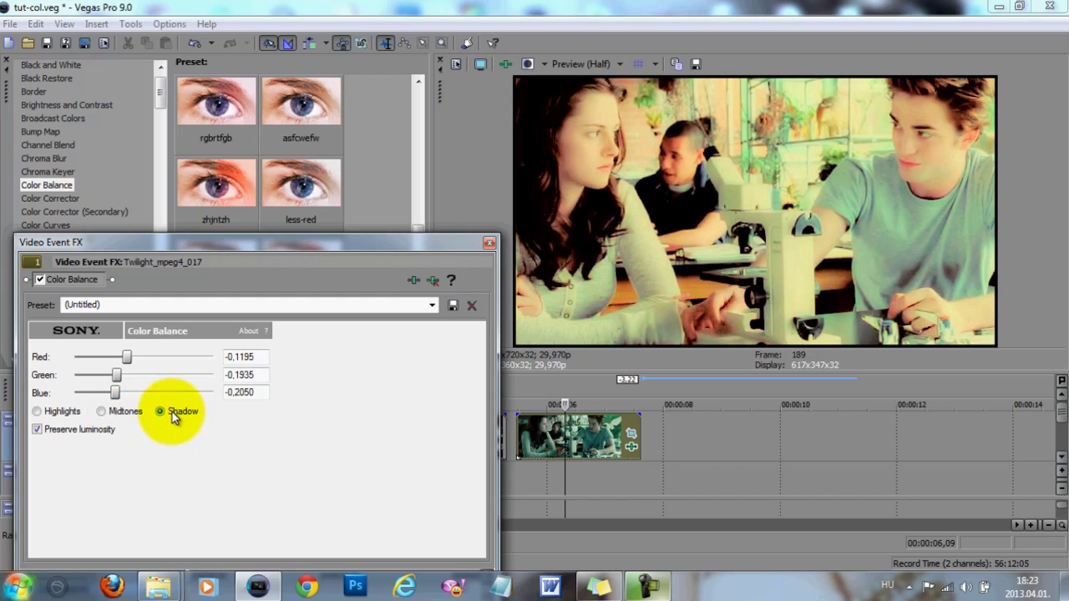
pyautogui.click(102, 411)
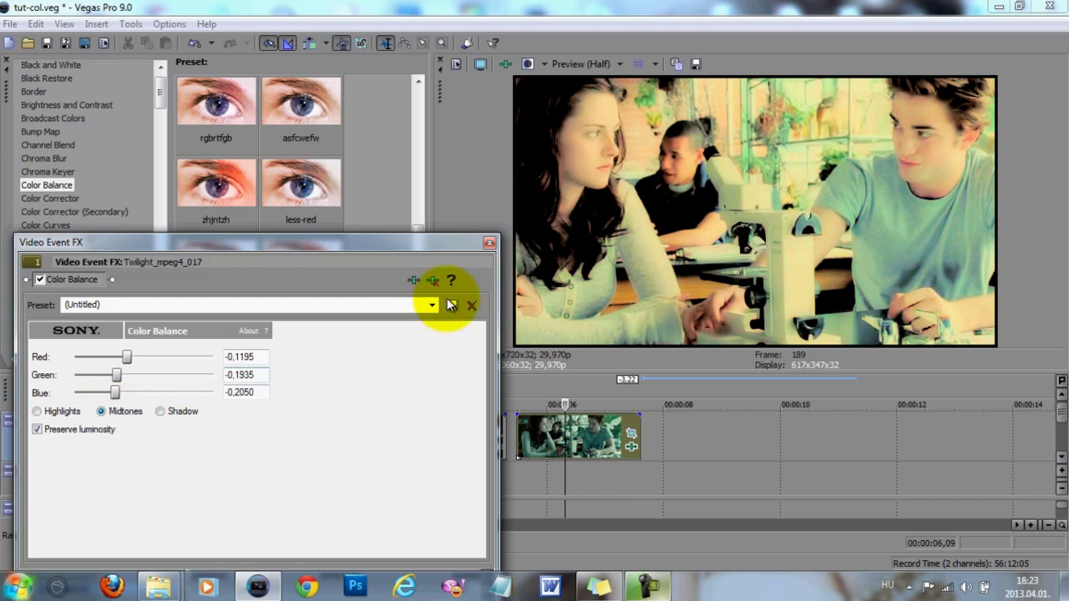
pyautogui.click(489, 242)
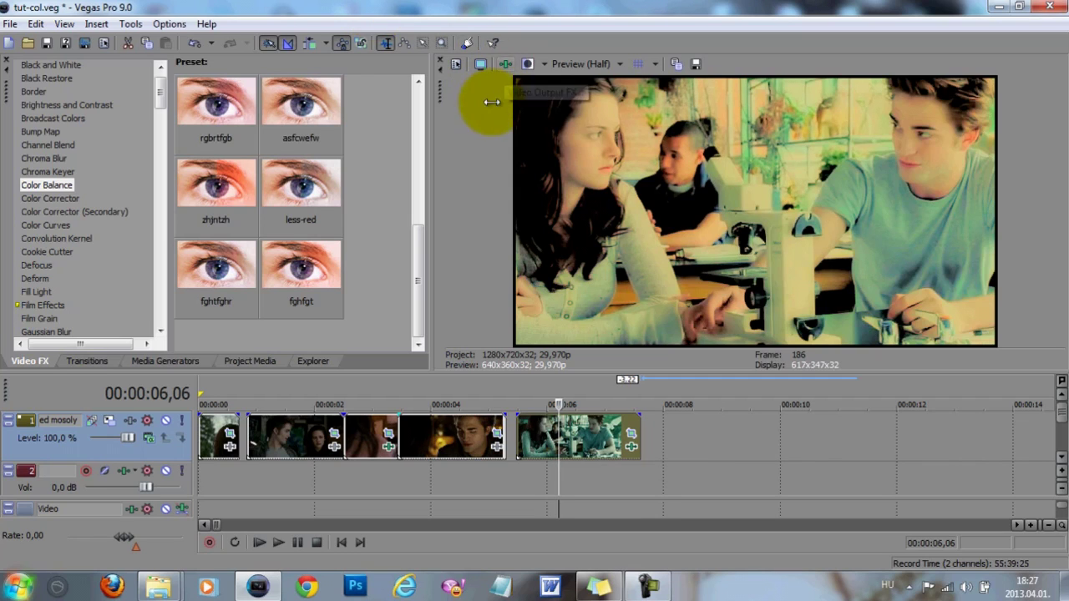
# Step: Open and widen the Video Output FX window, then Bypass All effects in the chain
pyautogui.click(506, 64)
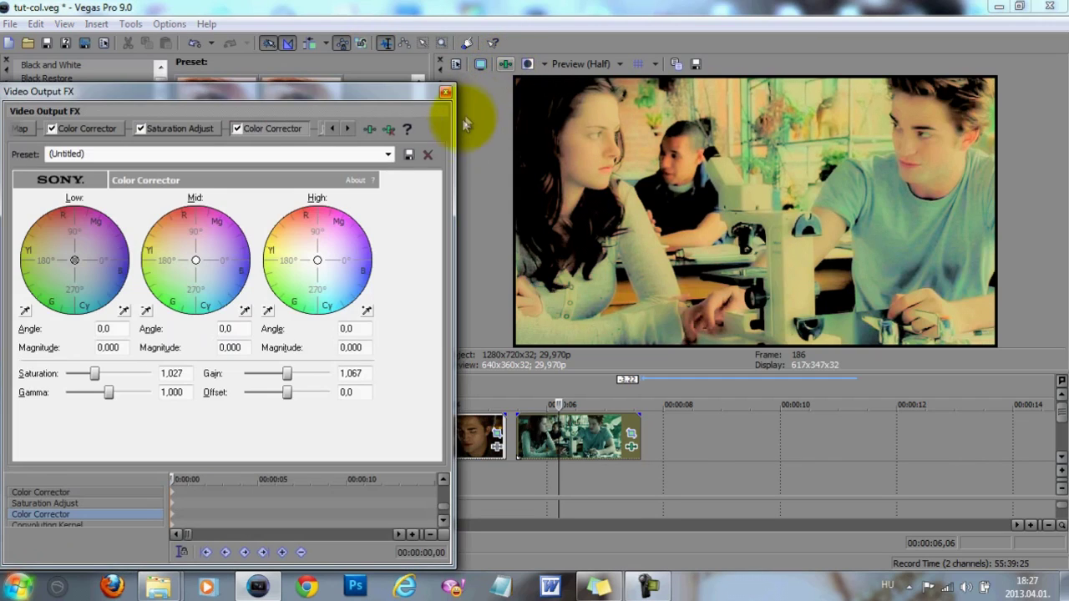
pyautogui.moveTo(456, 141)
pyautogui.mouseDown()
pyautogui.moveTo(750, 133)
pyautogui.moveTo(470, 142)
pyautogui.mouseUp()
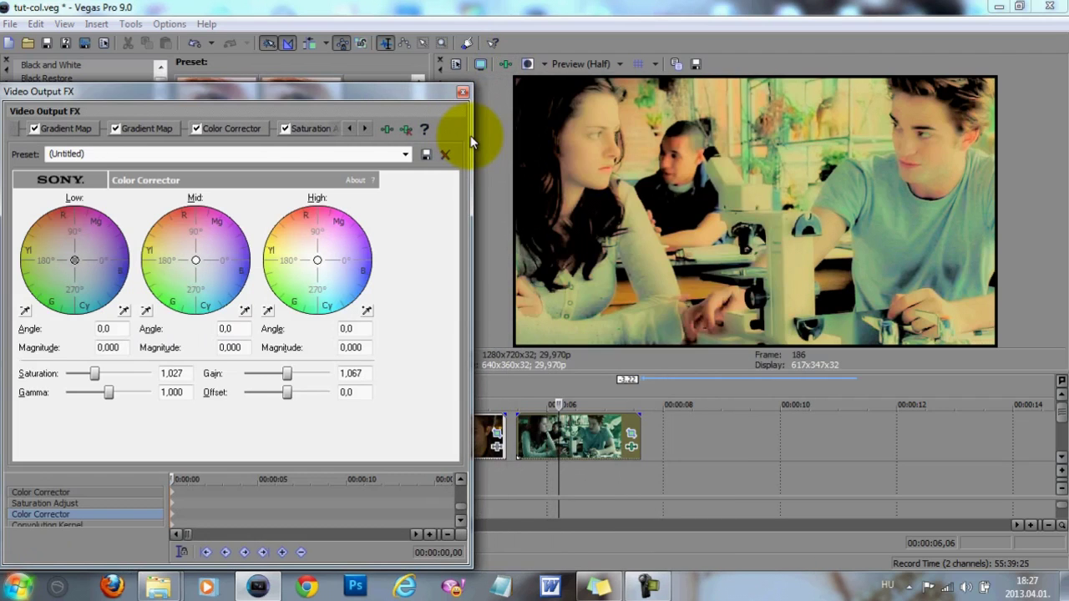
pyautogui.click(506, 64)
pyautogui.rightClick(506, 64)
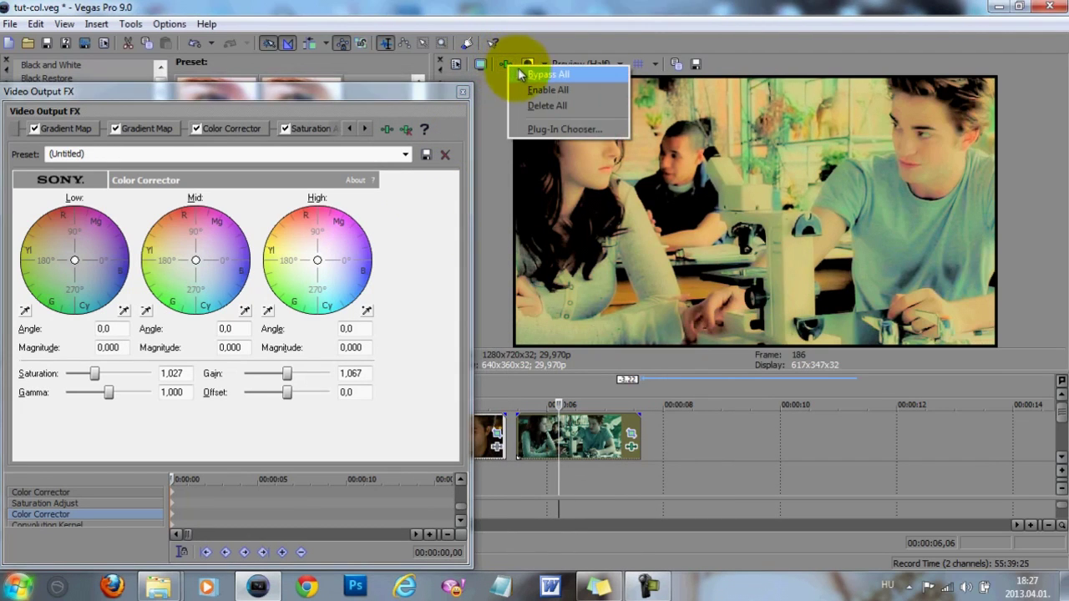
pyautogui.click(522, 69)
pyautogui.rightClick(501, 62)
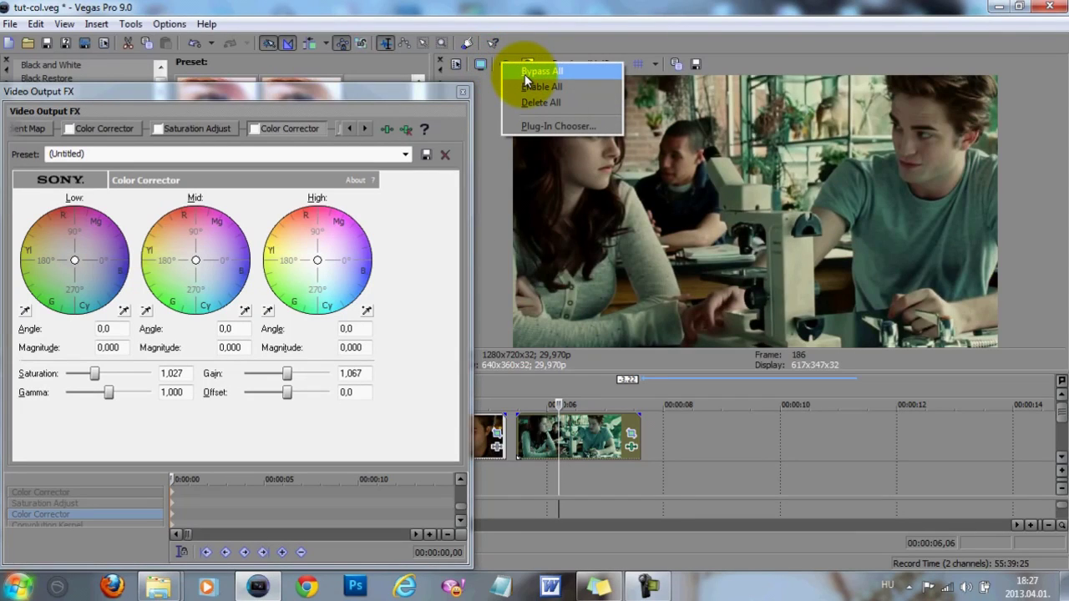
pyautogui.click(327, 128)
# Step: Scroll the FX tabs back to show the first Color Corrector (Secondary) settings
pyautogui.click(352, 126)
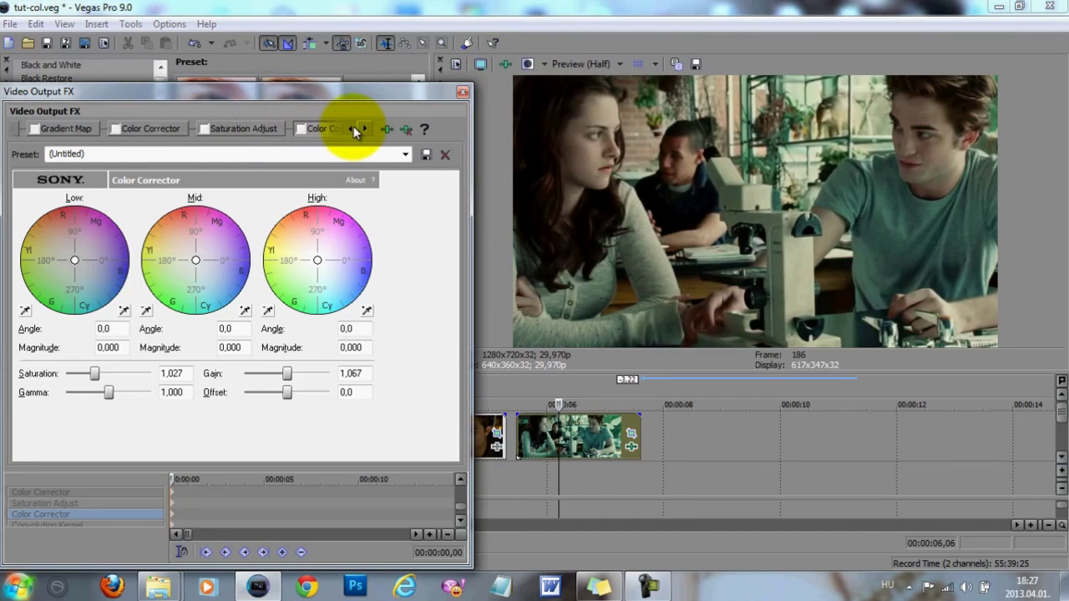
pyautogui.click(352, 126)
pyautogui.click(351, 127)
pyautogui.click(352, 126)
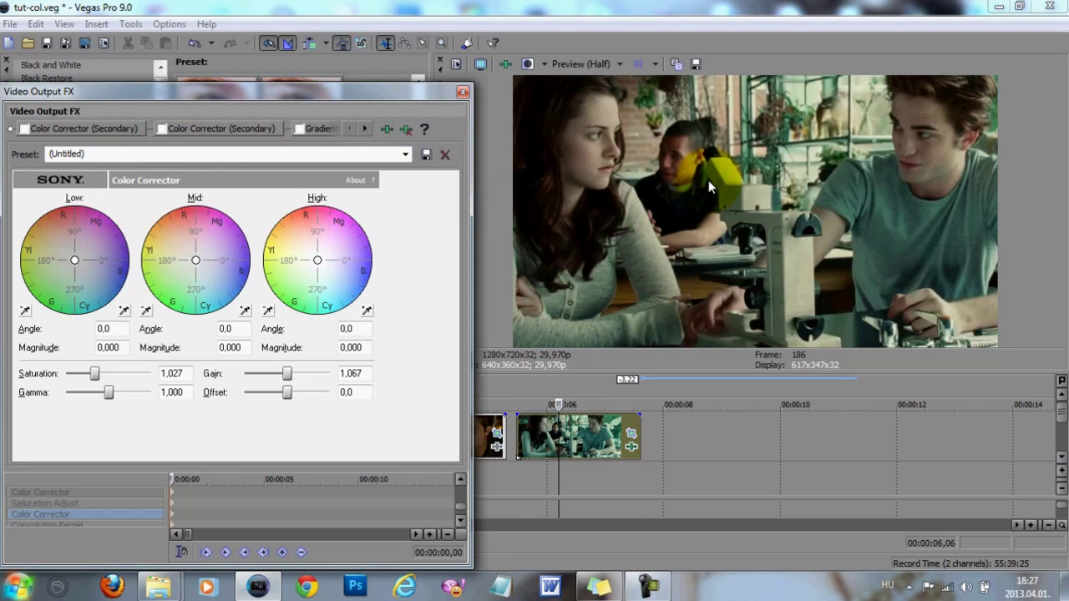
pyautogui.click(97, 128)
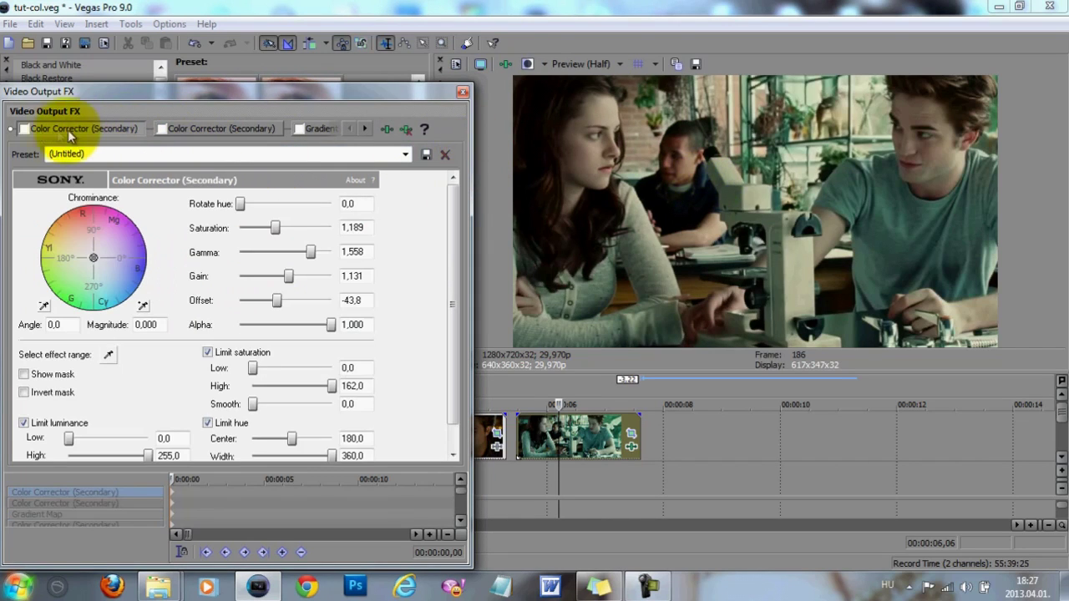
# Step: Re-enable both Color Corrector (Secondary) effects at the start of the output chain
pyautogui.click(24, 130)
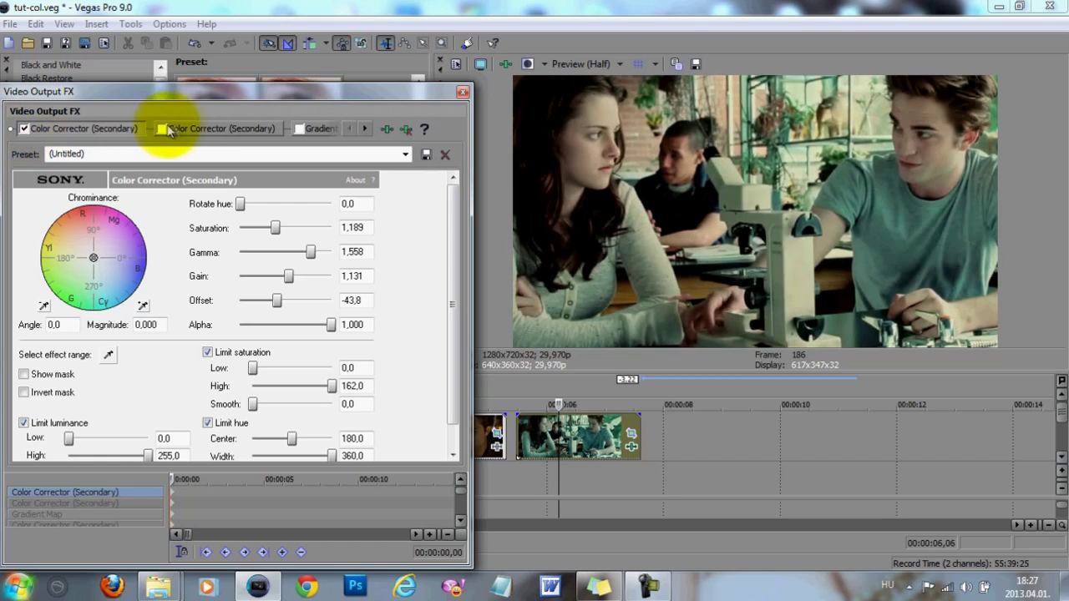
pyautogui.click(204, 127)
pyautogui.click(161, 129)
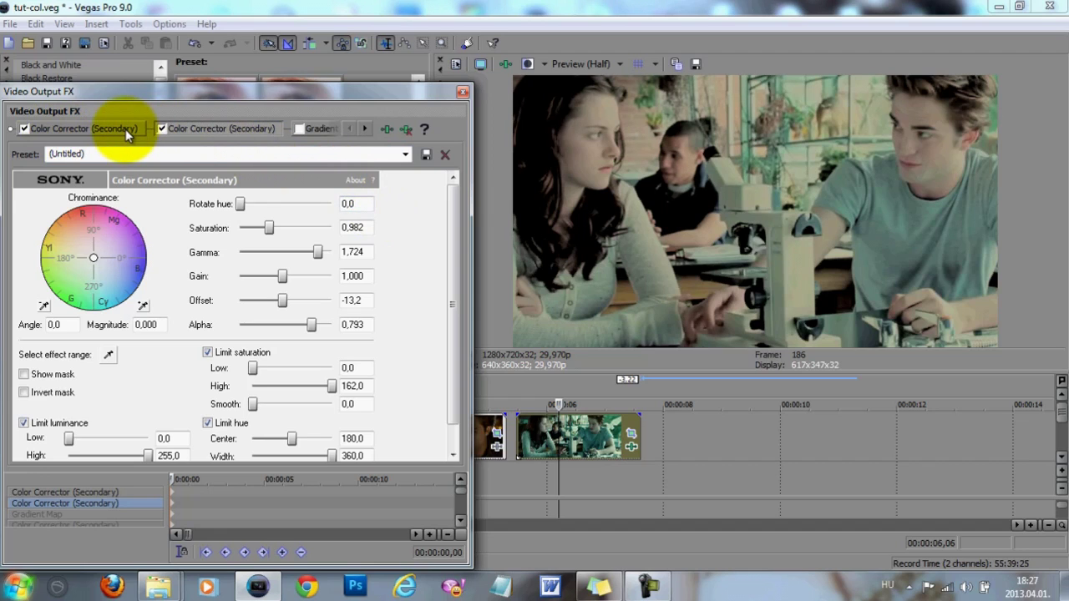
pyautogui.click(98, 129)
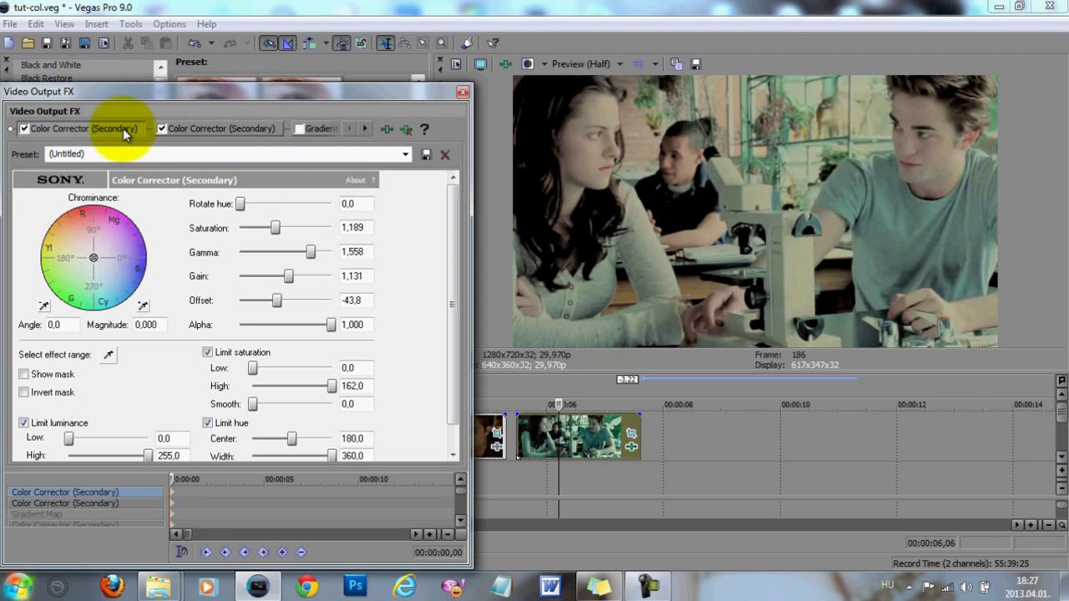
pyautogui.click(201, 132)
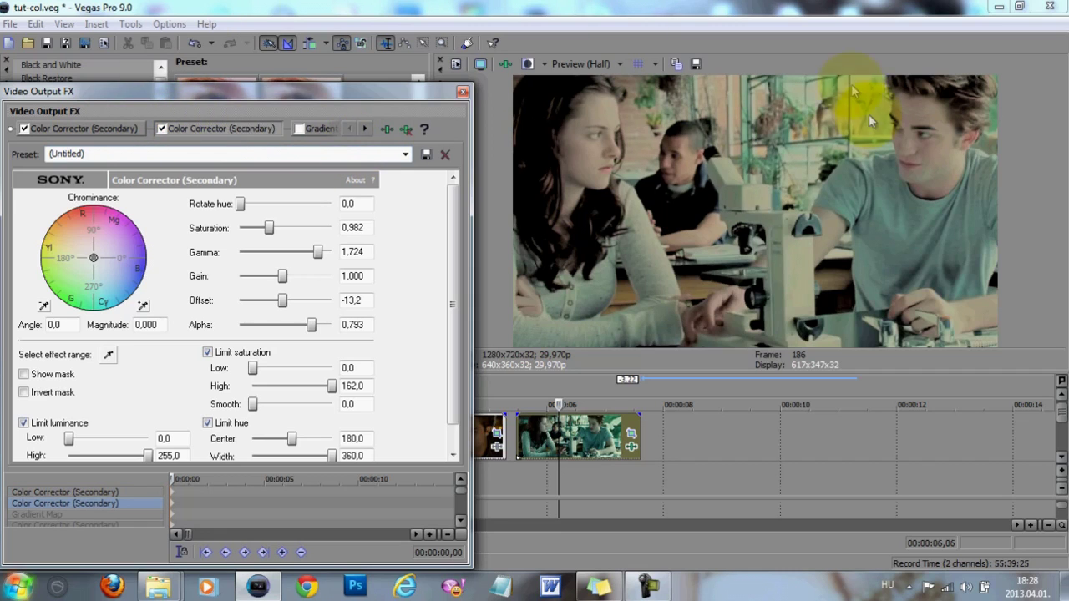
# Step: Re-enable Gradient Map, the next Color Corrector (Secondary) and Soft Contrast
pyautogui.click(362, 129)
pyautogui.click(216, 129)
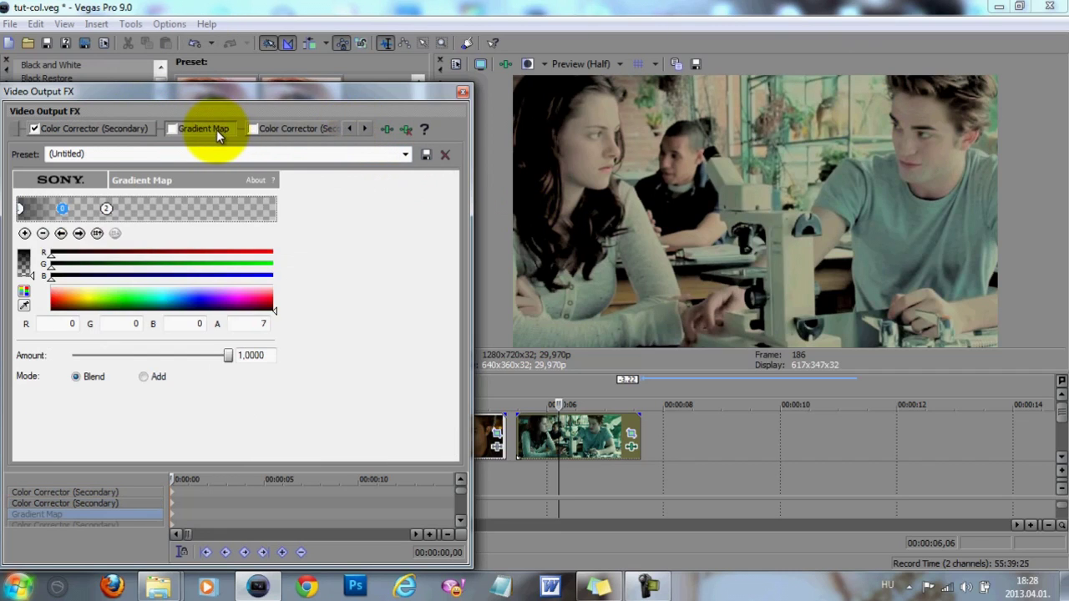
pyautogui.click(171, 129)
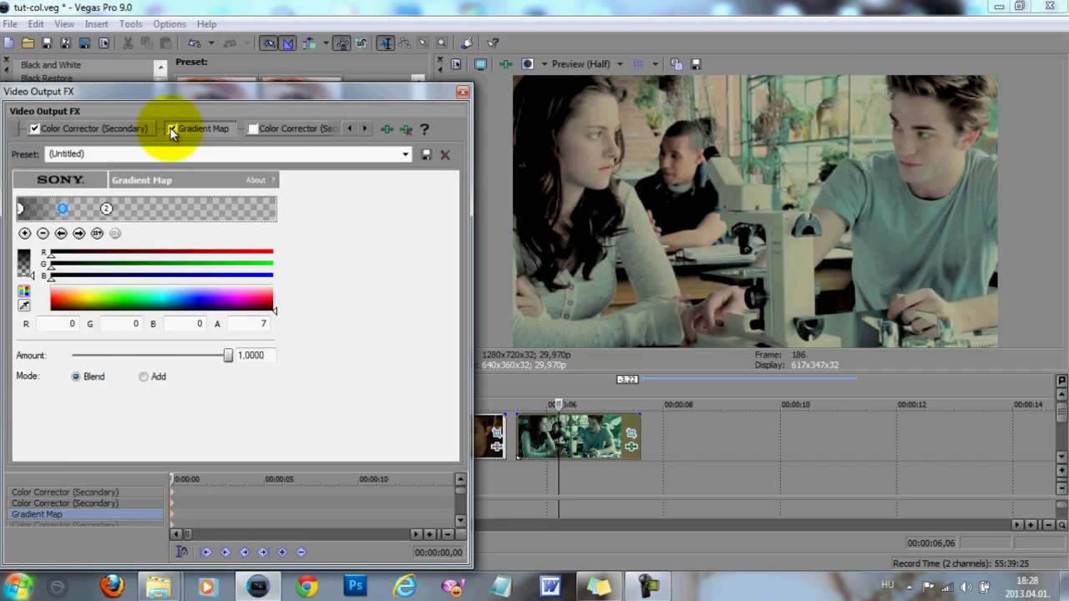
pyautogui.click(275, 129)
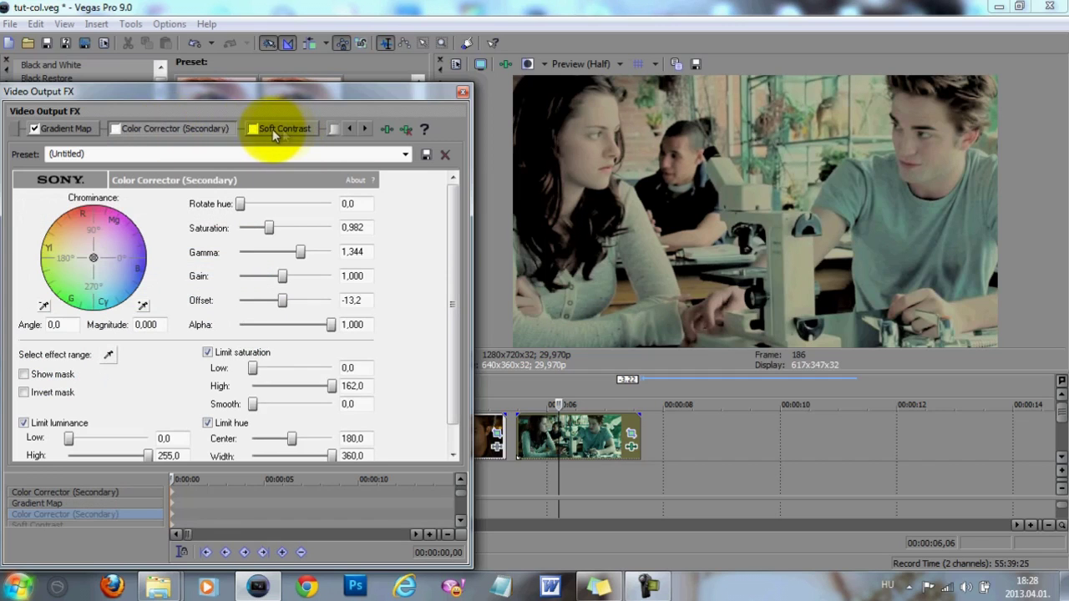
pyautogui.click(119, 128)
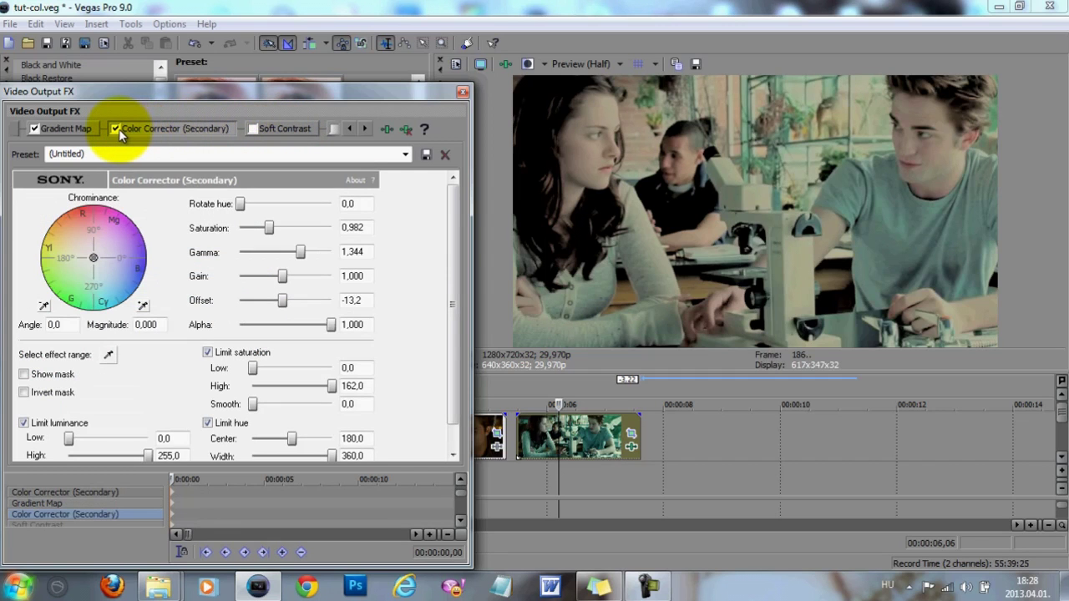
pyautogui.click(276, 129)
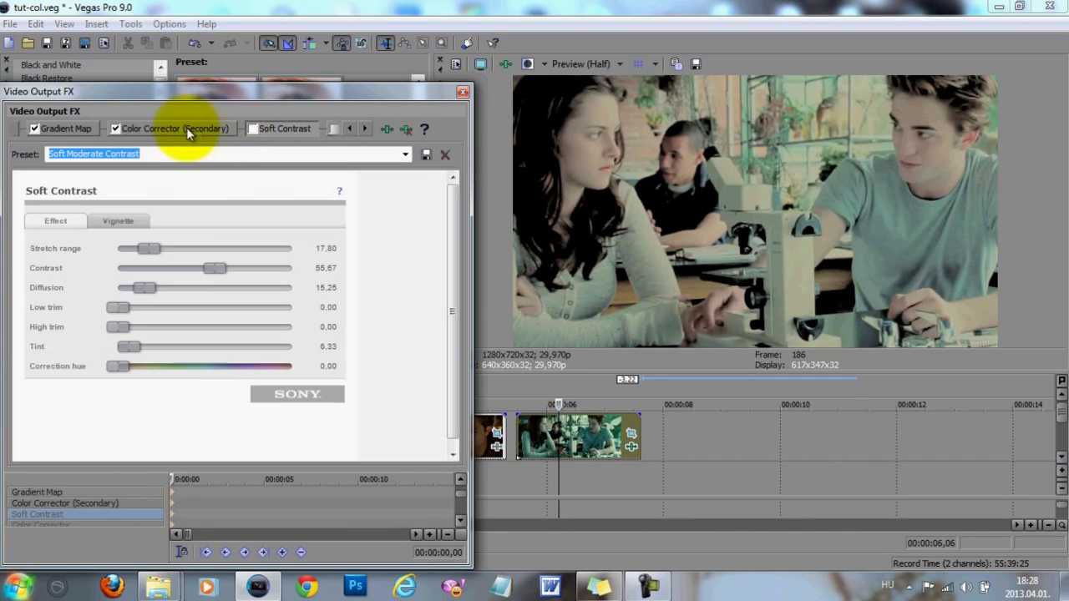
pyautogui.click(252, 129)
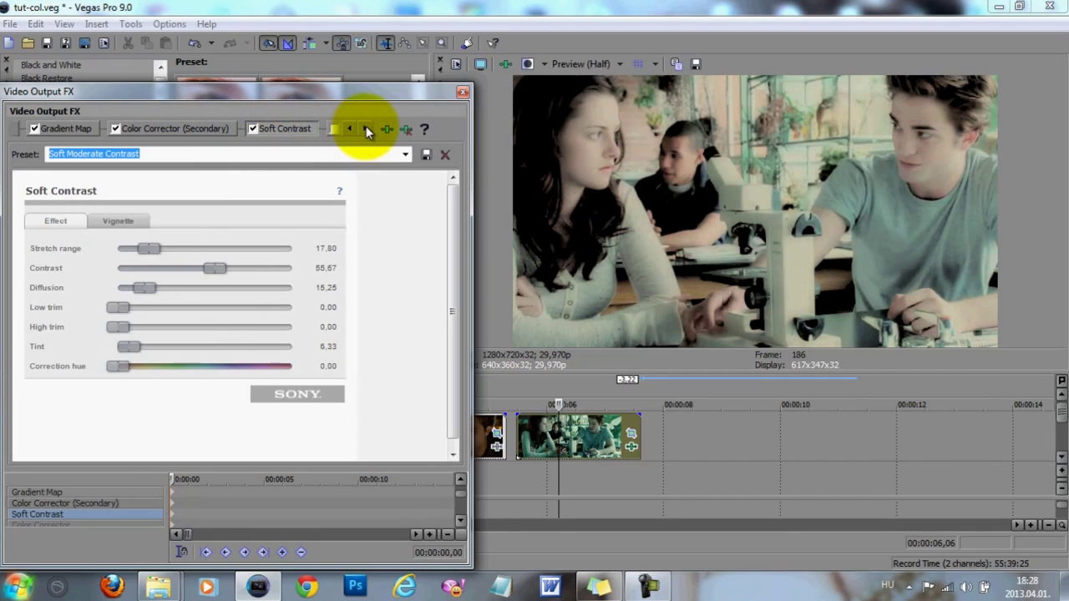
# Step: Re-enable Color Corrector and HSL Adjust further along the output chain
pyautogui.click(365, 128)
pyautogui.click(367, 130)
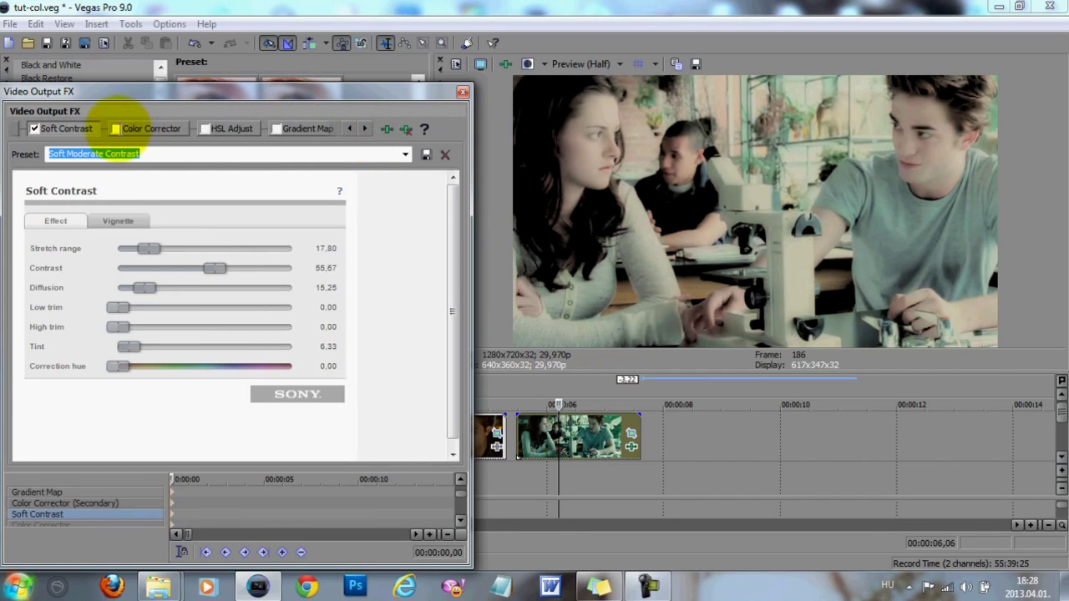
pyautogui.click(115, 129)
pyautogui.click(165, 128)
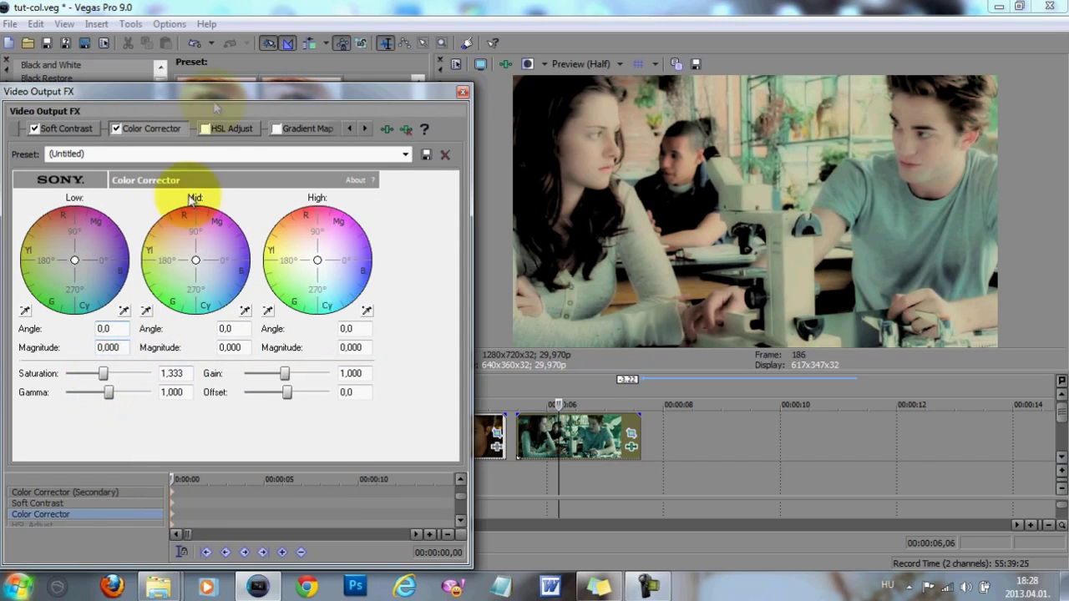
pyautogui.click(204, 128)
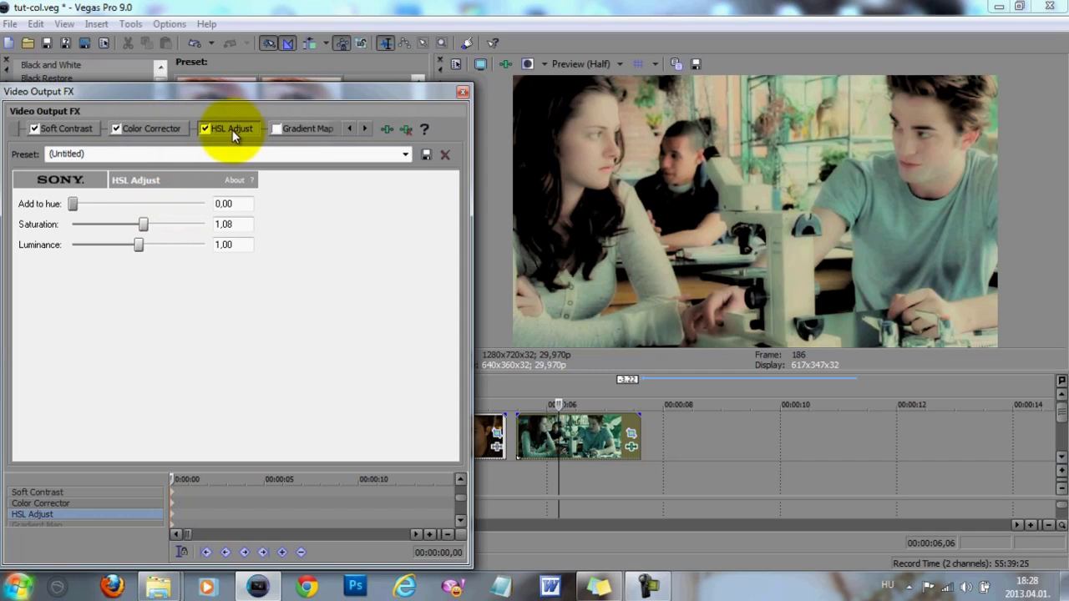
pyautogui.click(303, 128)
# Step: Enable both Gradient Map effects, toggling the first off and on to compare
pyautogui.click(196, 130)
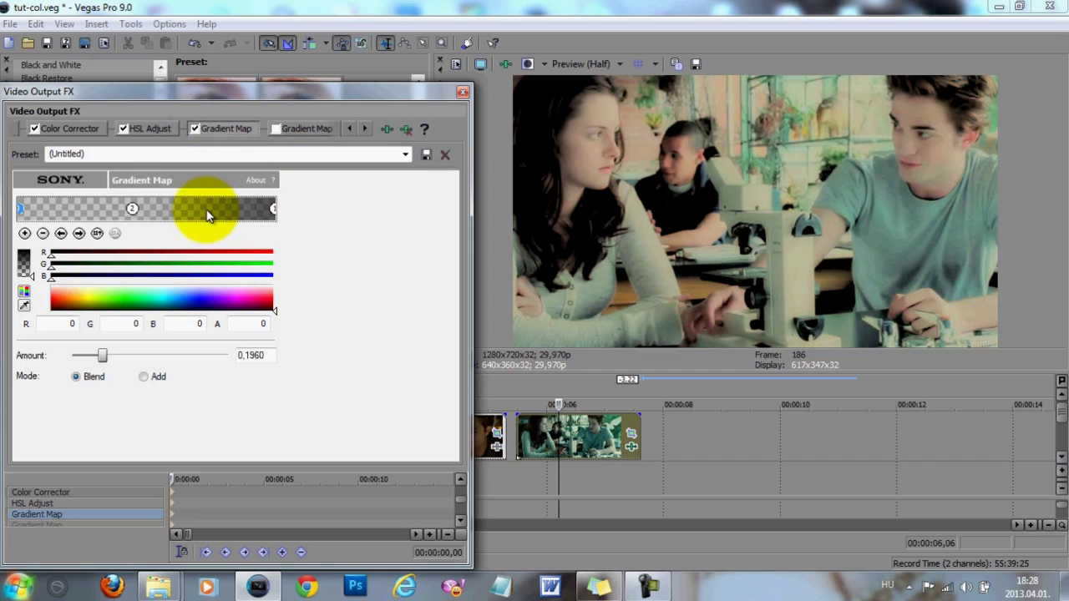
pyautogui.click(193, 129)
pyautogui.click(194, 129)
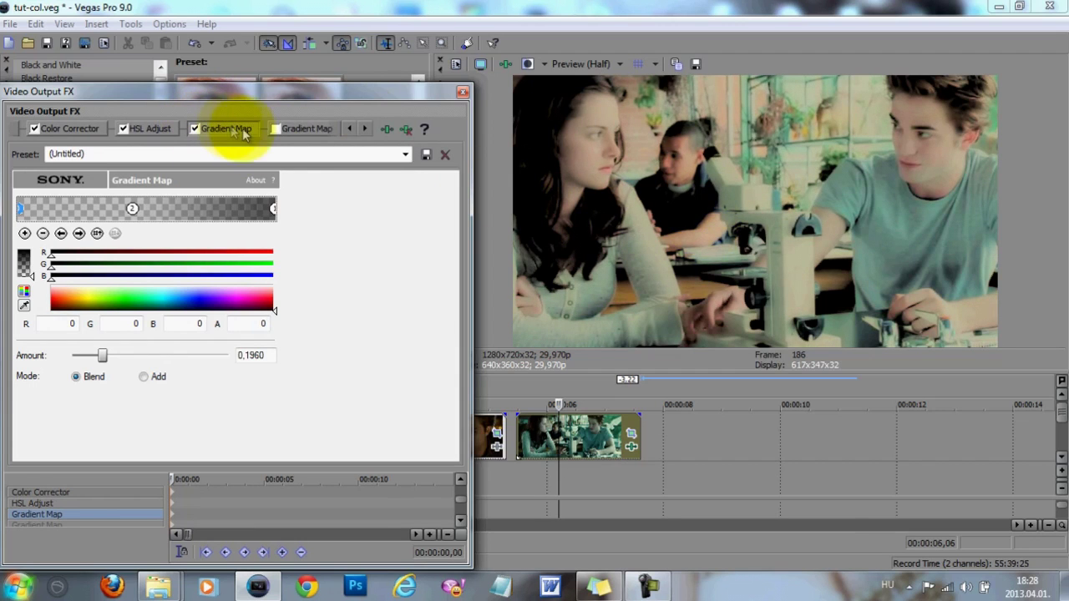
pyautogui.click(305, 129)
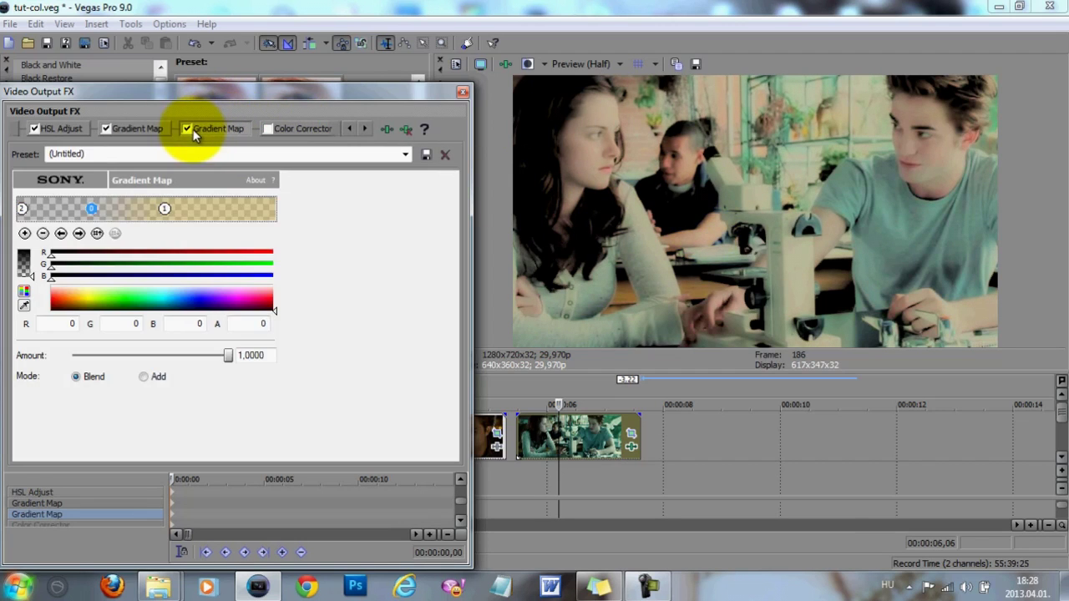
pyautogui.click(188, 129)
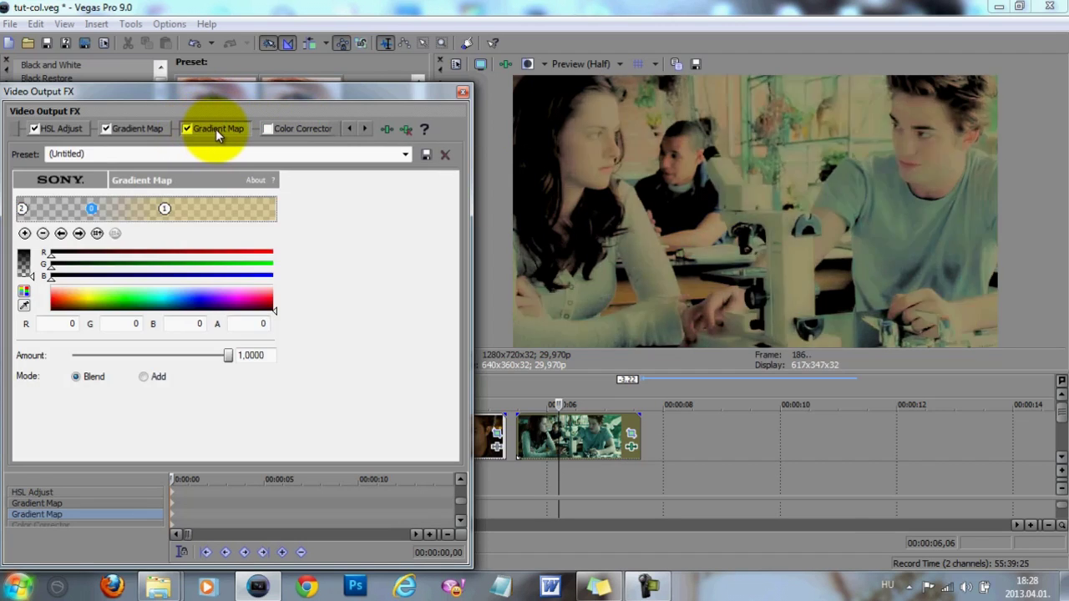
pyautogui.click(164, 209)
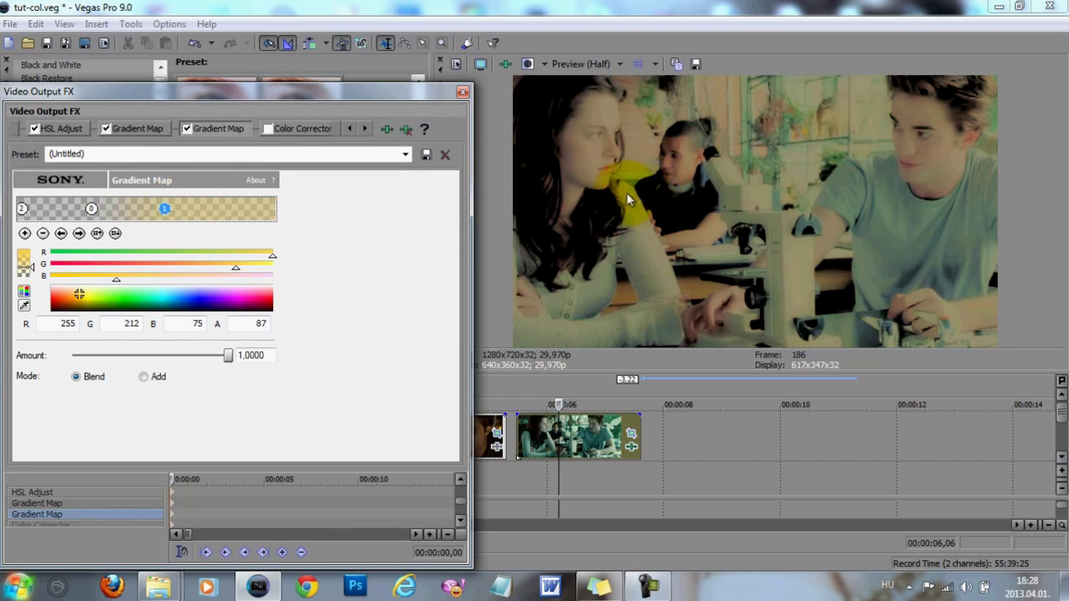
# Step: Toggle Color Corrector off and on twice to compare, leaving it enabled
pyautogui.click(289, 128)
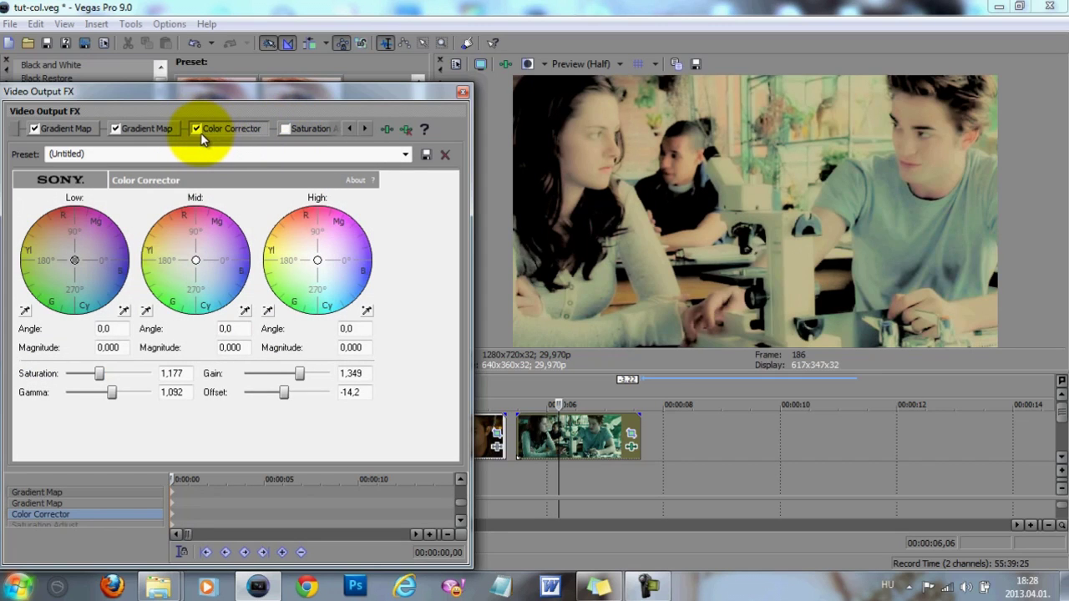
pyautogui.click(196, 129)
pyautogui.click(197, 129)
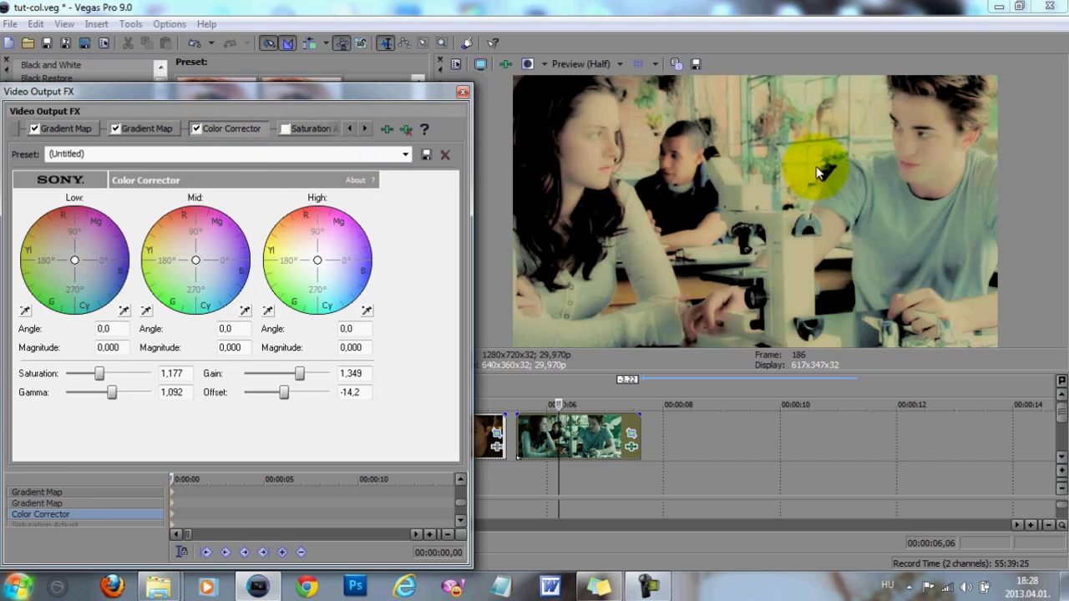
pyautogui.click(196, 129)
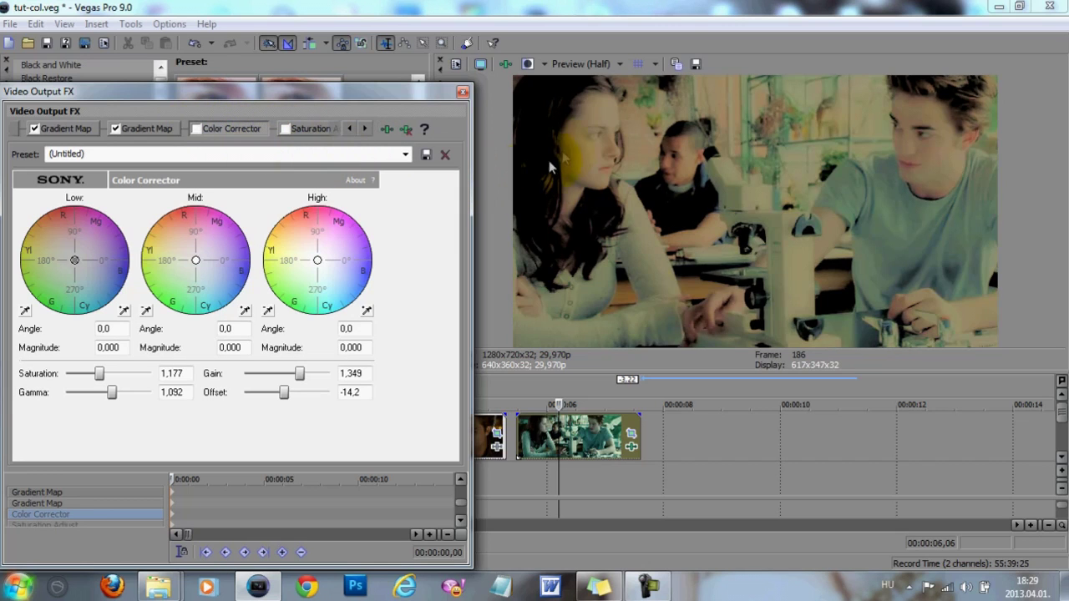
pyautogui.click(196, 129)
pyautogui.click(292, 129)
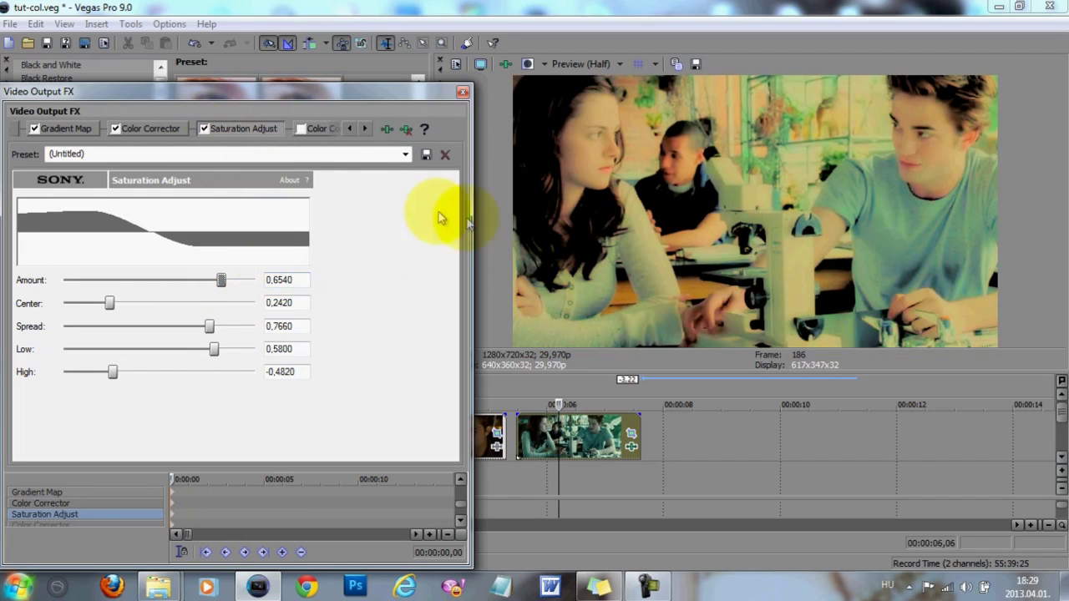
# Step: Enable the second Color Corrector, Convolution Kernel (after an off/on comparison) and the black Border
pyautogui.click(324, 130)
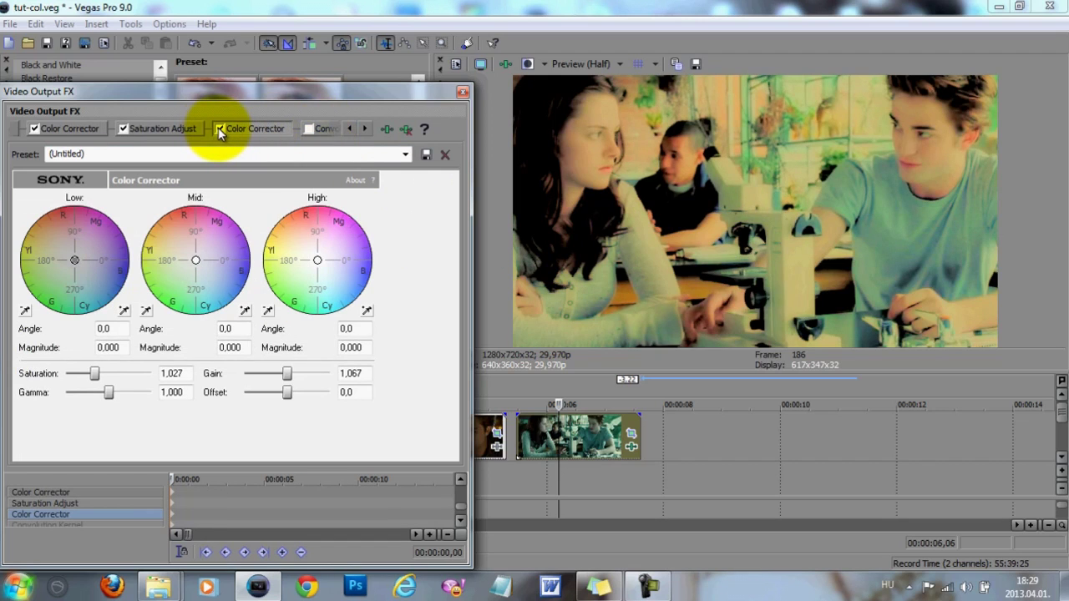
pyautogui.click(218, 128)
pyautogui.click(319, 130)
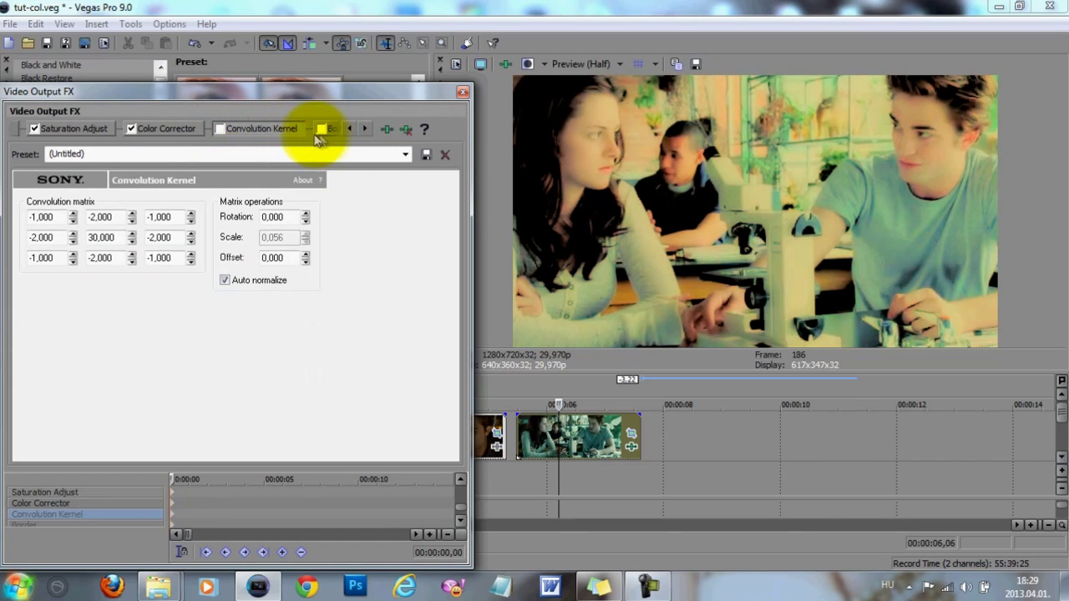
pyautogui.click(219, 129)
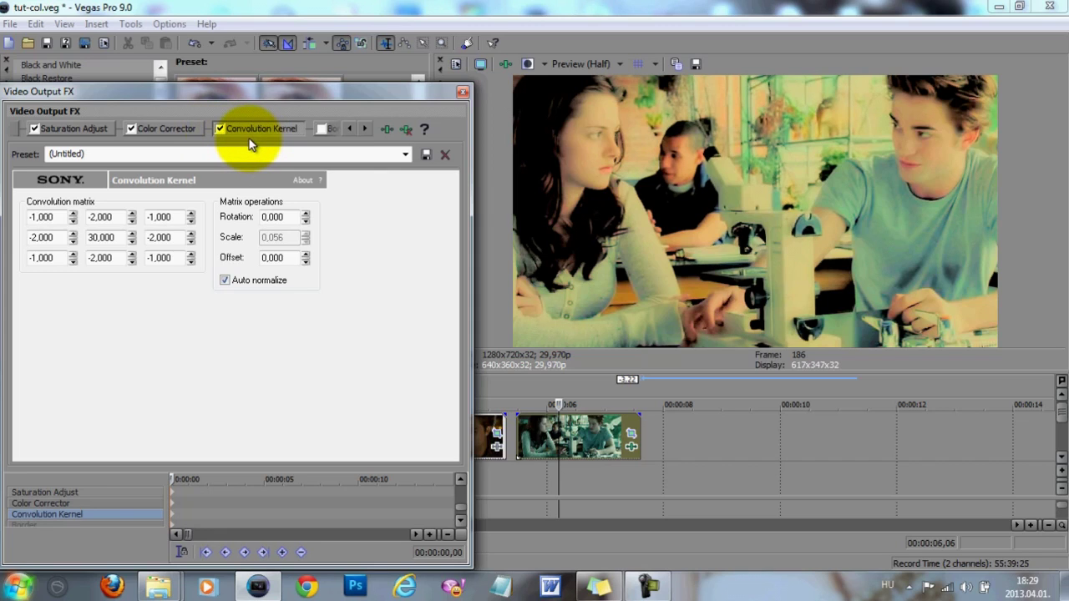
pyautogui.click(219, 128)
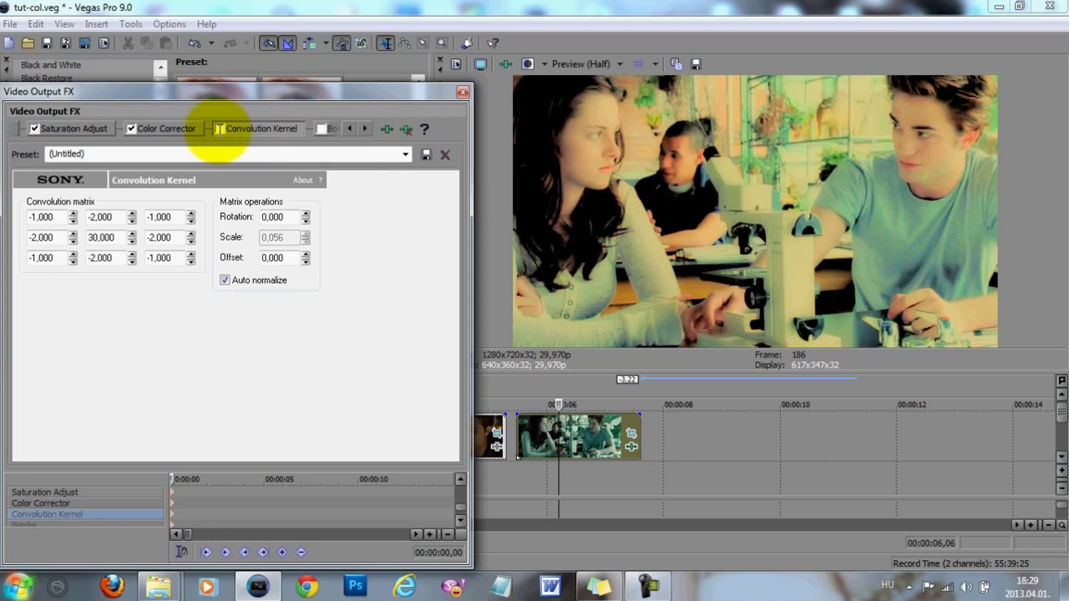
pyautogui.click(218, 129)
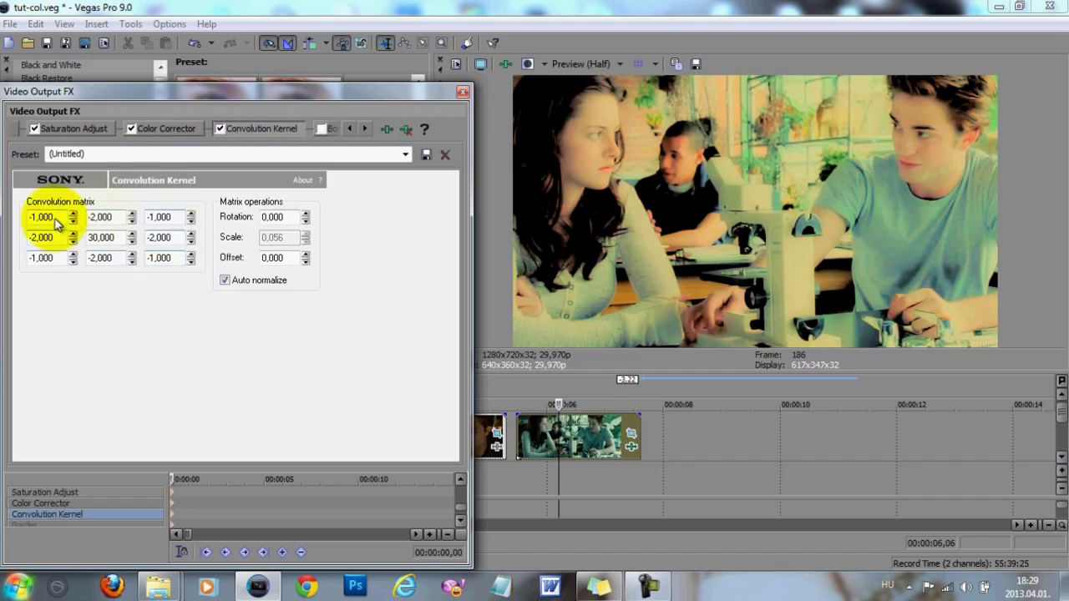
pyautogui.click(334, 129)
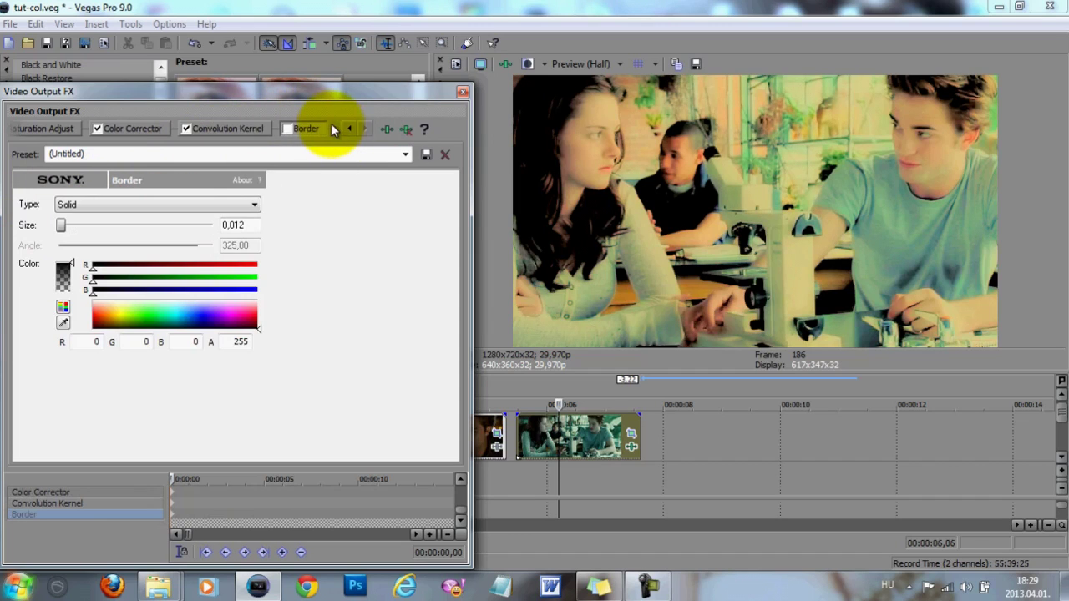
pyautogui.click(285, 127)
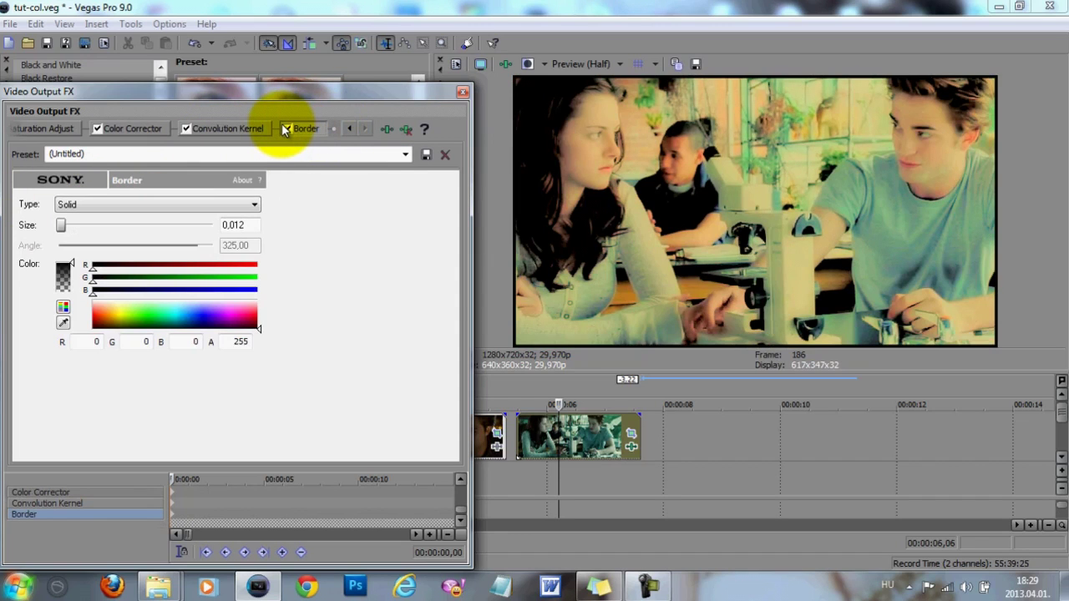
# Step: Close the Video Output FX window to return to the bordered clip on the timeline
pyautogui.click(462, 92)
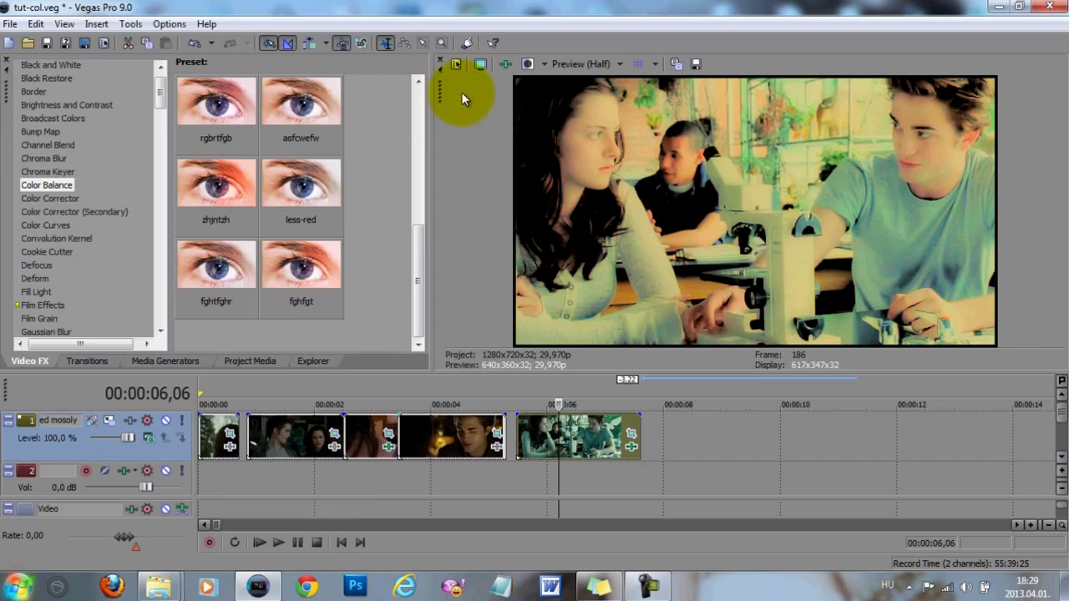